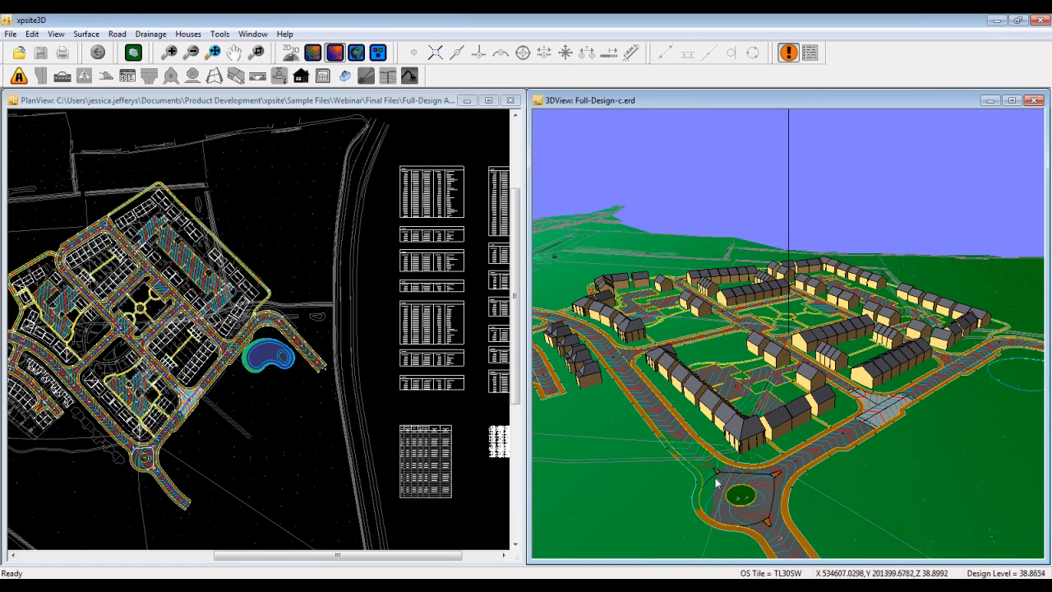
In the empty xpsite3D window, open 3D Survey (Medium) - At OS Grid.dxf from the Final Files folder
{"action": "left_click", "coordinate": [99, 585]}
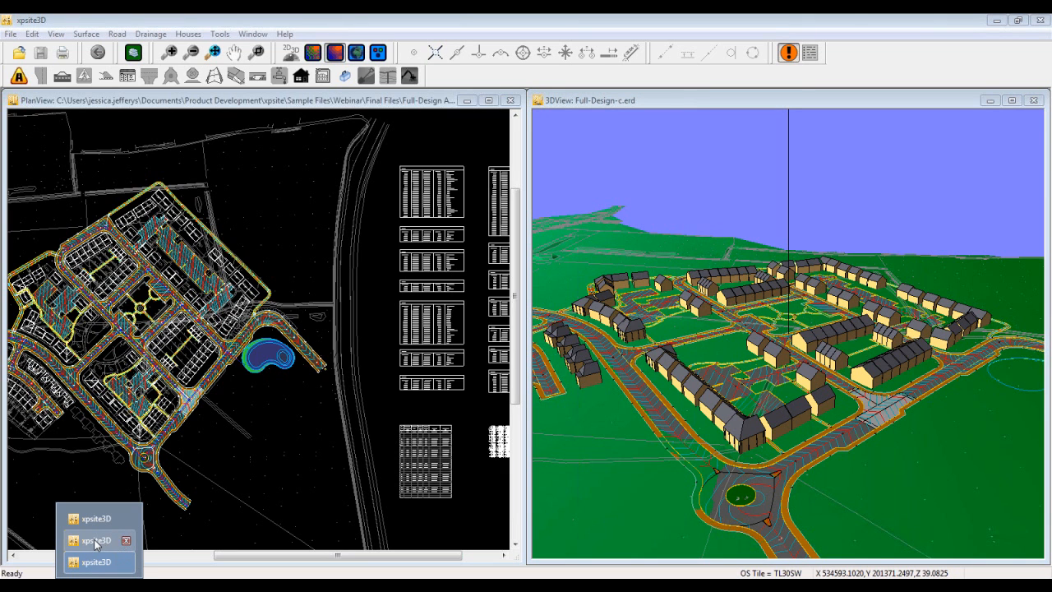
{"action": "left_click", "coordinate": [97, 540]}
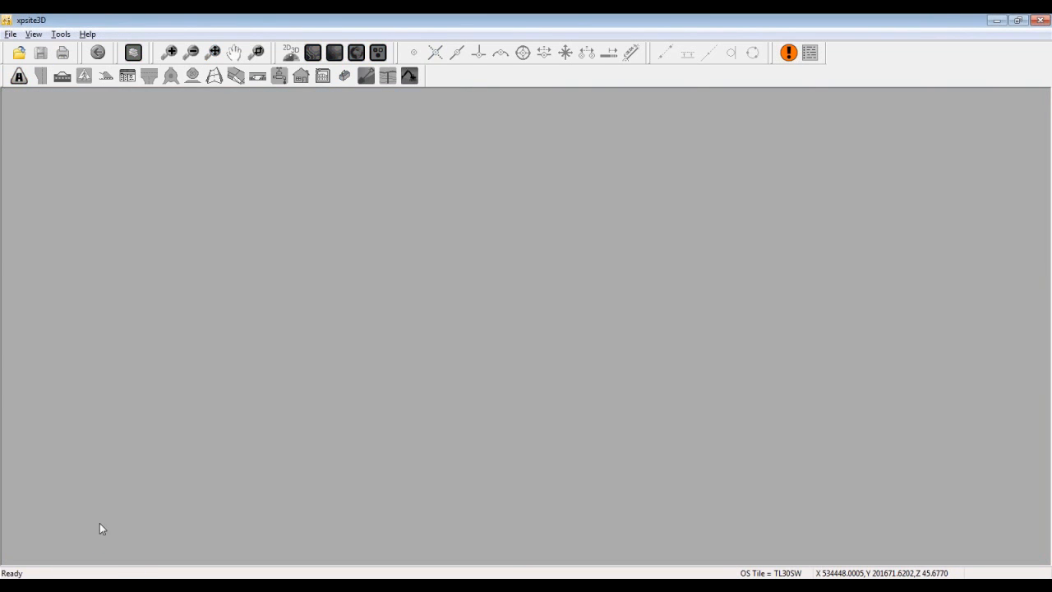
{"action": "left_click", "coordinate": [11, 34]}
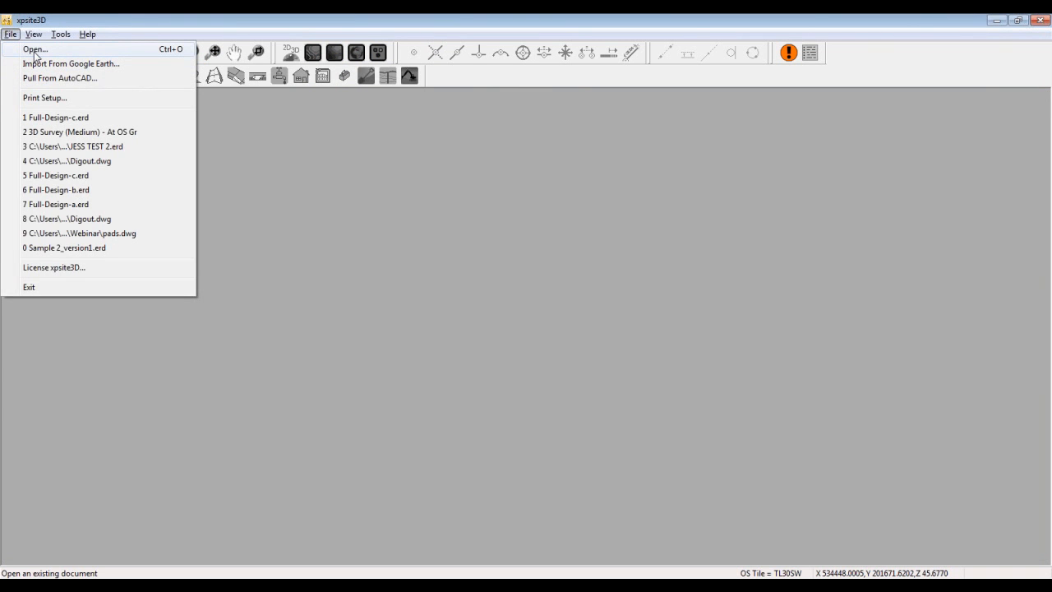
{"action": "left_click", "coordinate": [36, 51]}
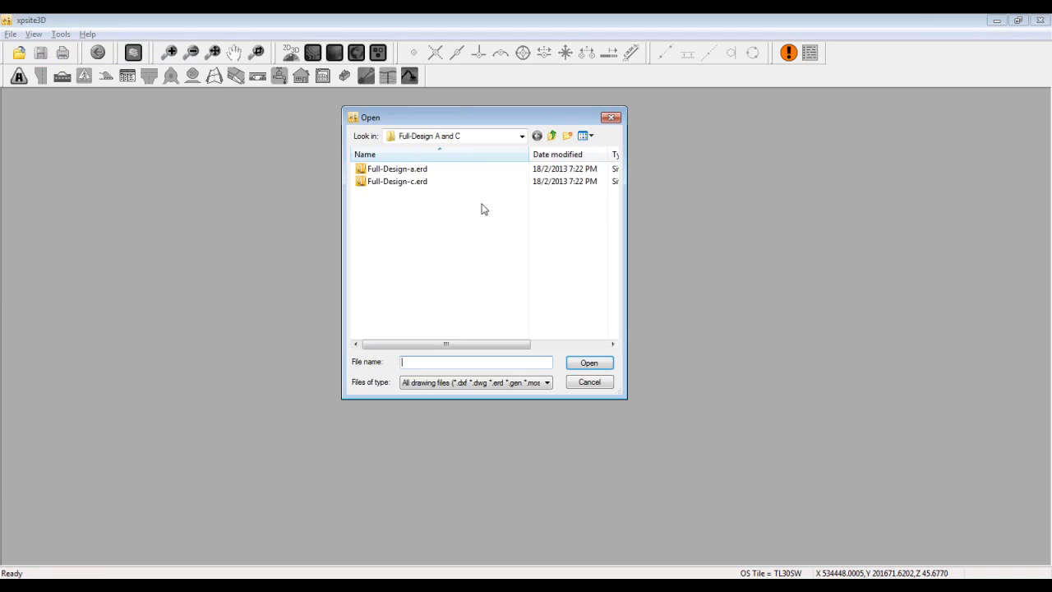
{"action": "left_click", "coordinate": [544, 383]}
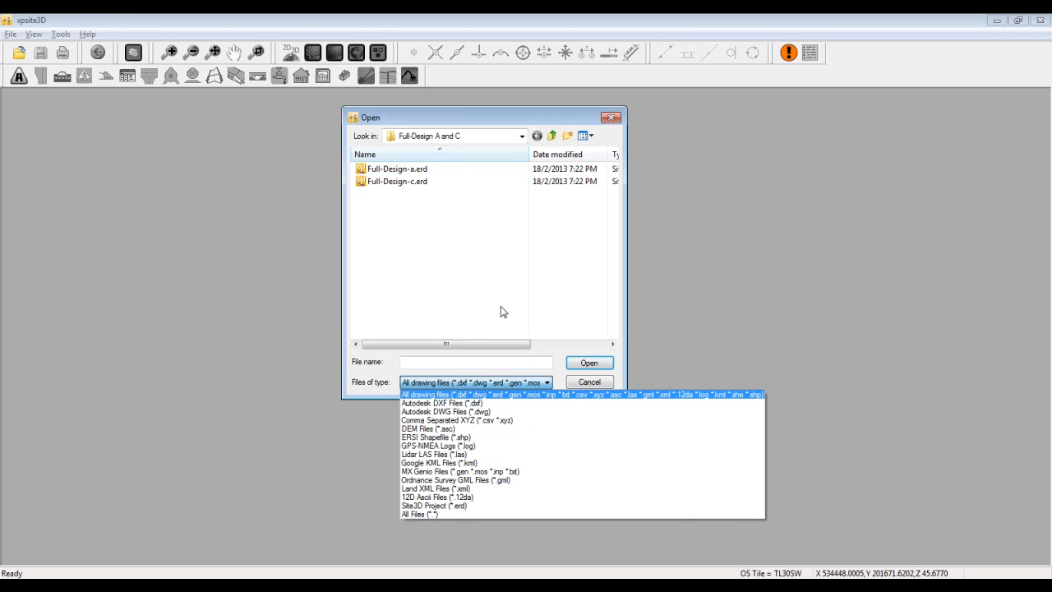
{"action": "left_click", "coordinate": [556, 140]}
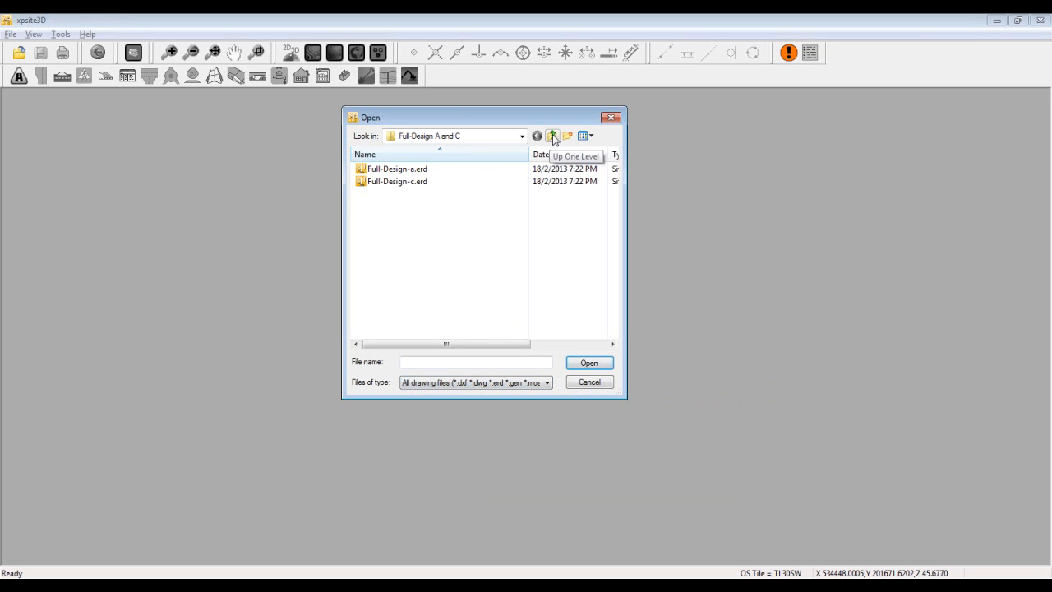
{"action": "left_click", "coordinate": [553, 136]}
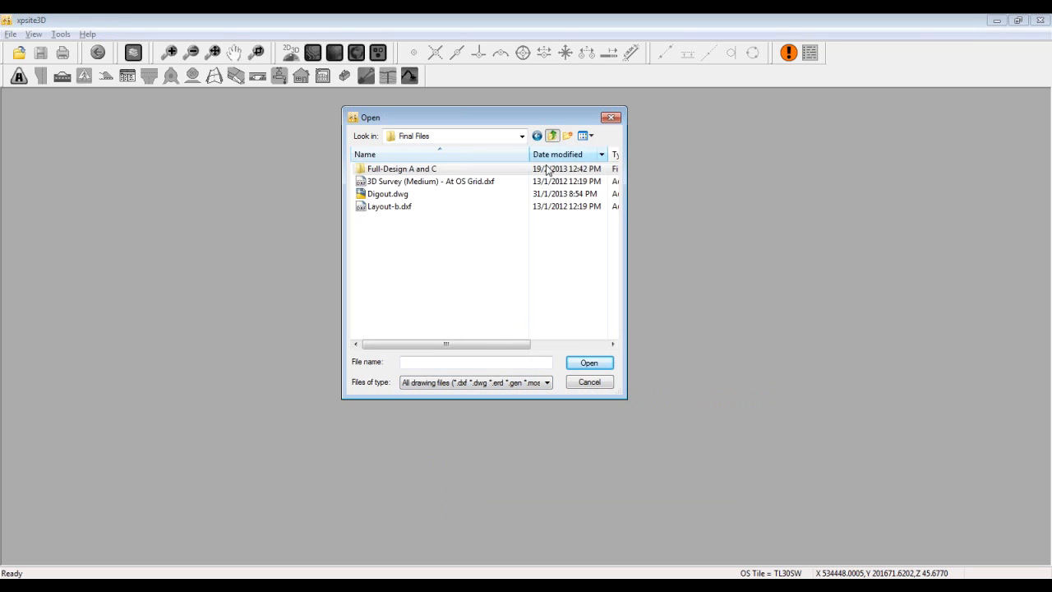
{"action": "double_click", "coordinate": [466, 182]}
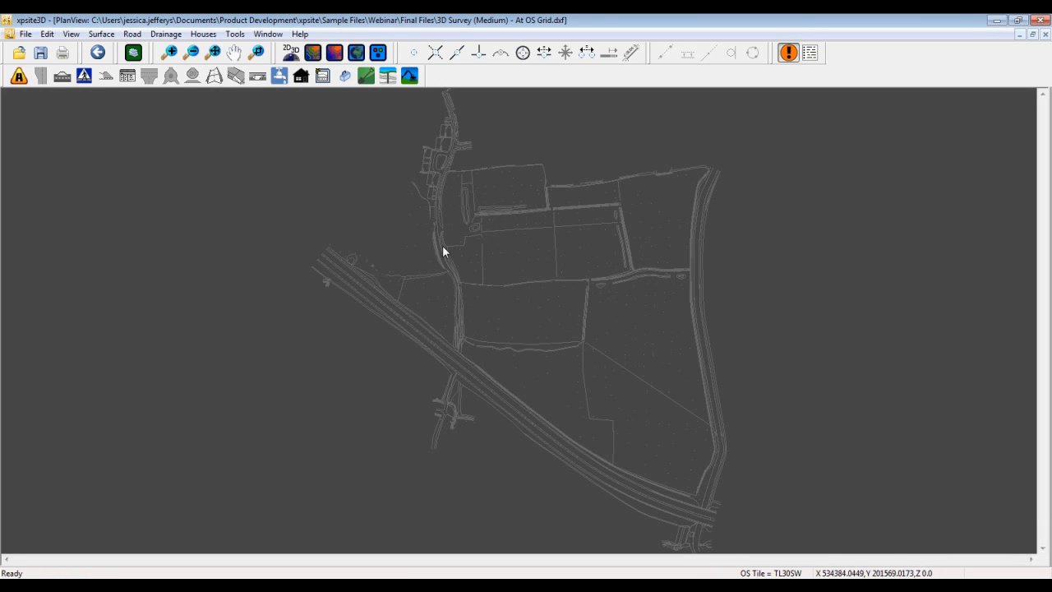
Display the survey surface in a 3D view beside the plan and inspect the terrain from several angles
{"action": "left_click", "coordinate": [356, 54]}
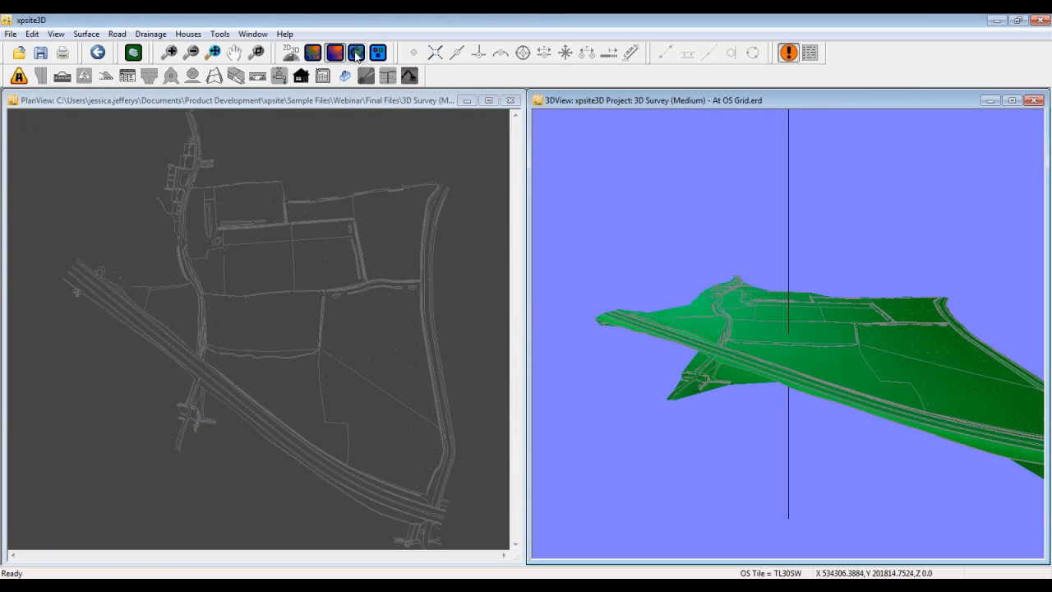
{"action": "middle_click_drag", "start_coordinate": [827, 323], "coordinate": [807, 350]}
{"action": "scroll", "coordinate": [790, 335], "scroll_direction": "down", "scroll_amount": 3}
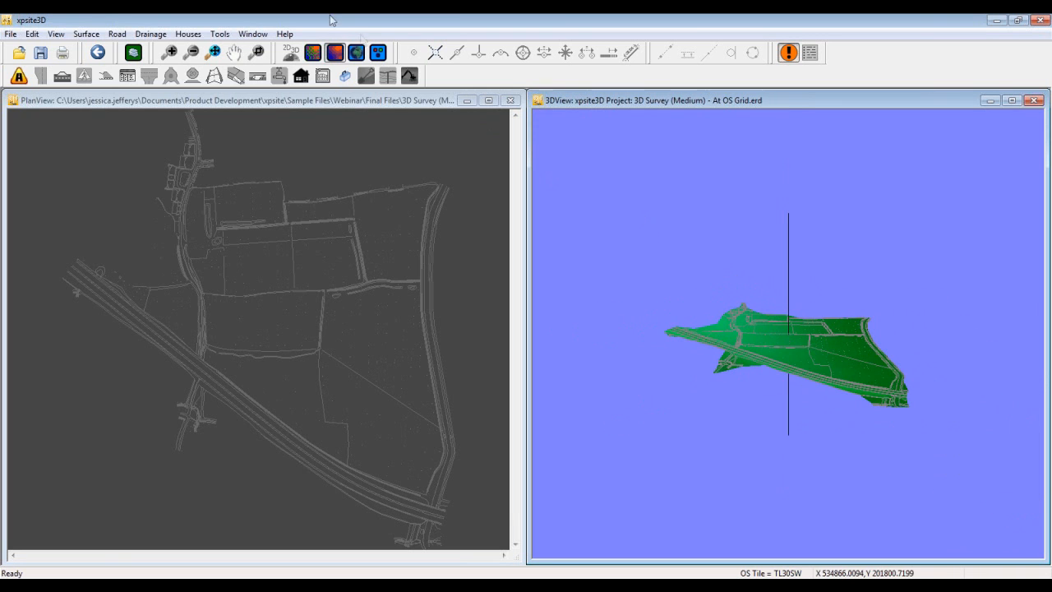
{"action": "left_click", "coordinate": [219, 33]}
{"action": "left_click", "coordinate": [268, 170]}
{"action": "scroll", "coordinate": [819, 329], "scroll_direction": "down", "scroll_amount": 5}
{"action": "middle_click_drag", "start_coordinate": [639, 331], "coordinate": [716, 404]}
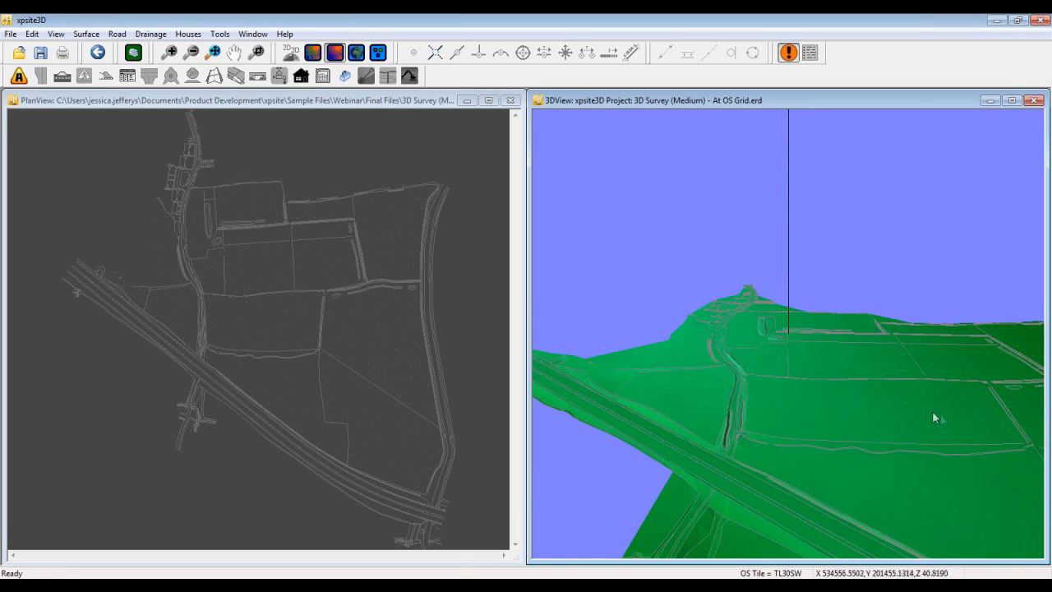
{"action": "left_click_drag", "start_coordinate": [847, 347], "coordinate": [883, 304]}
{"action": "left_click_drag", "start_coordinate": [846, 421], "coordinate": [839, 243]}
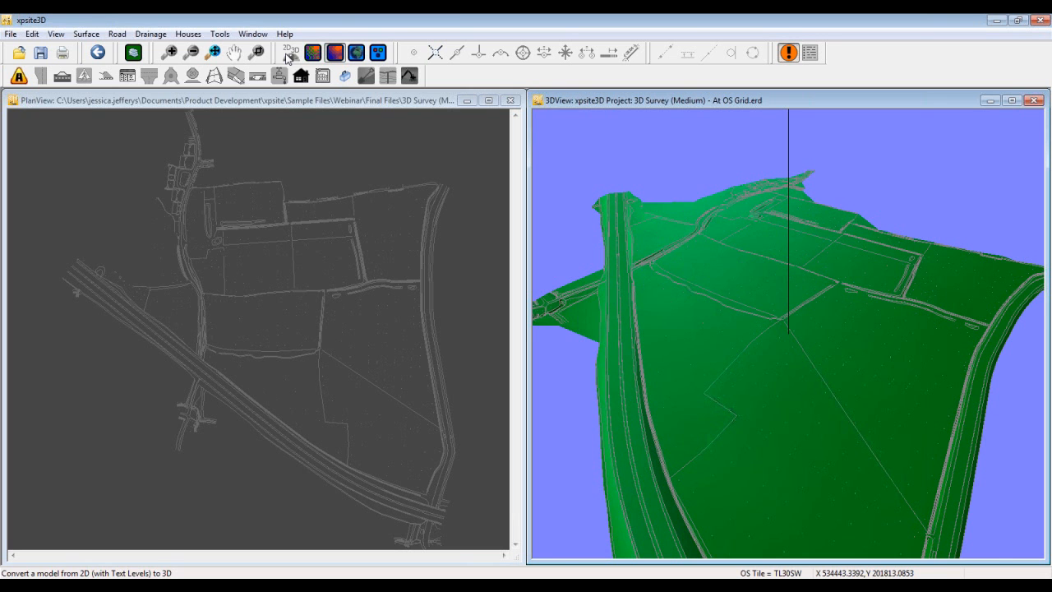
{"action": "left_click_drag", "start_coordinate": [798, 315], "coordinate": [847, 366]}
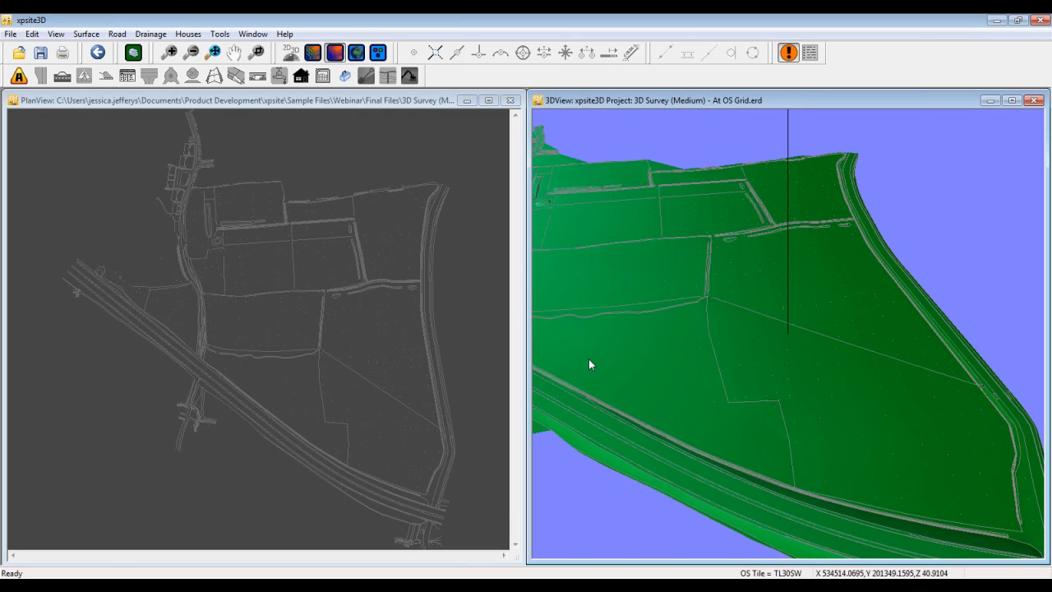
Edit the survey surface by setting the Z level of a point near the site's southeast corner to 37 m
{"action": "left_click", "coordinate": [85, 34]}
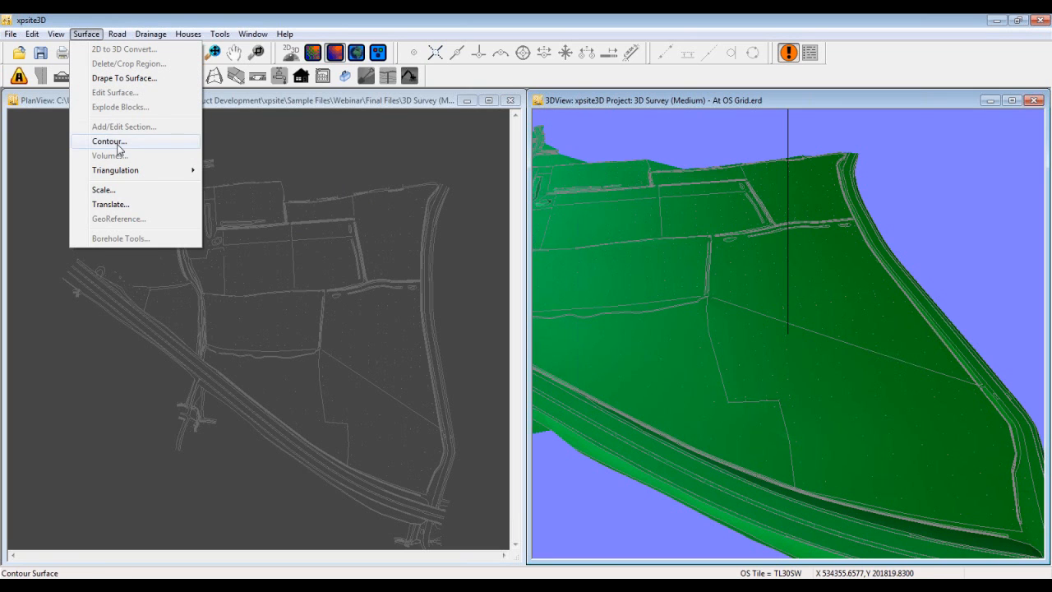
{"action": "left_click", "coordinate": [216, 101]}
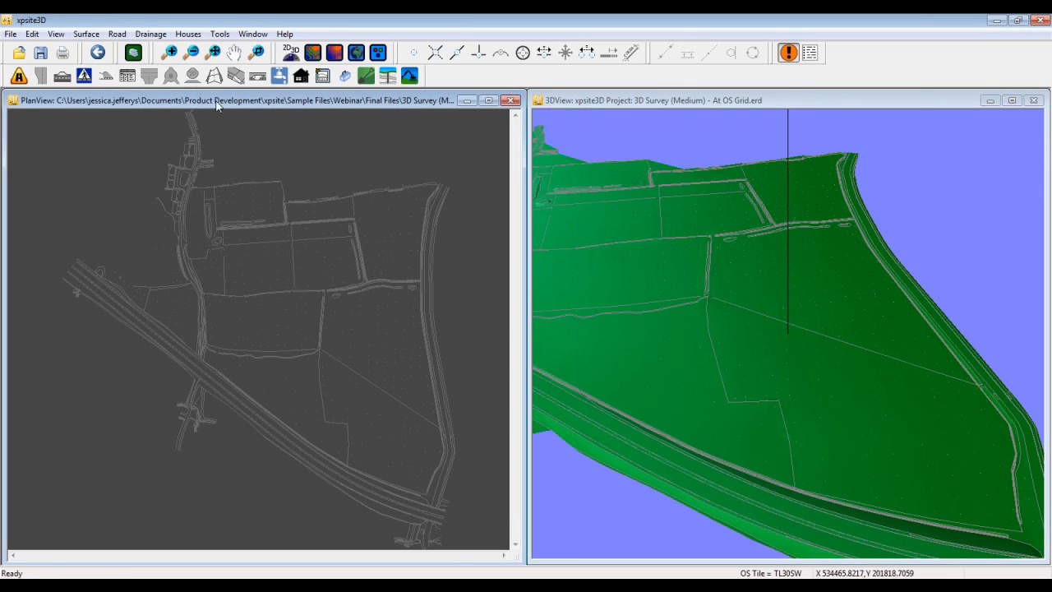
{"action": "left_click", "coordinate": [89, 34]}
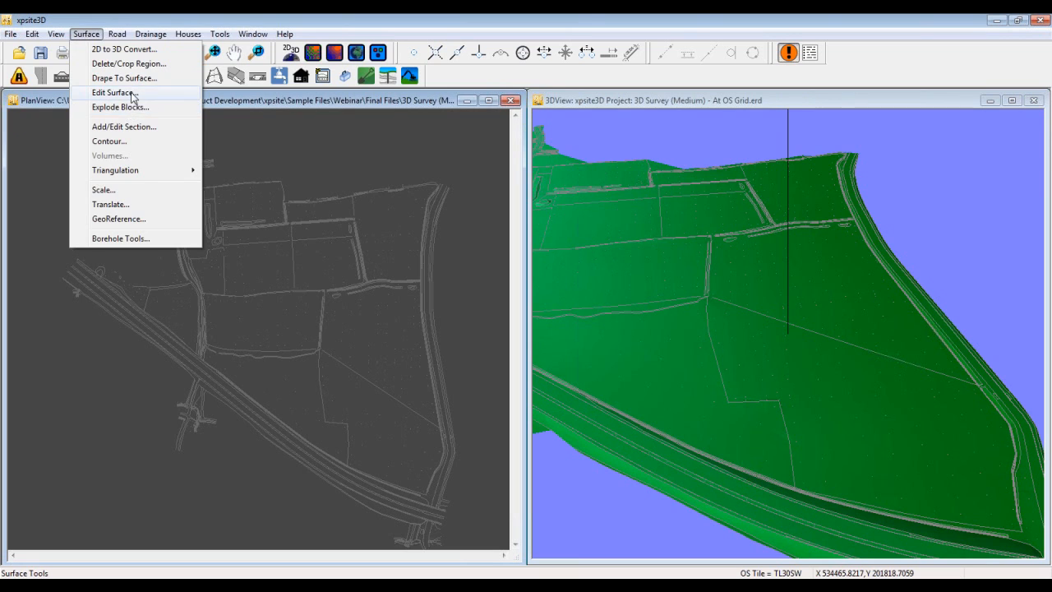
{"action": "left_click", "coordinate": [131, 93]}
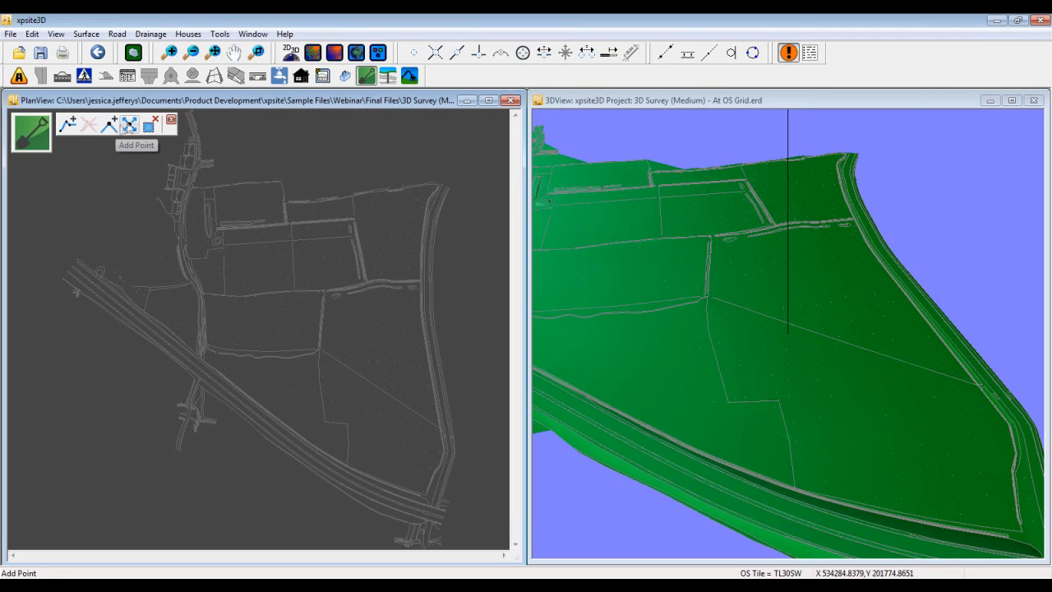
{"action": "left_click", "coordinate": [129, 125]}
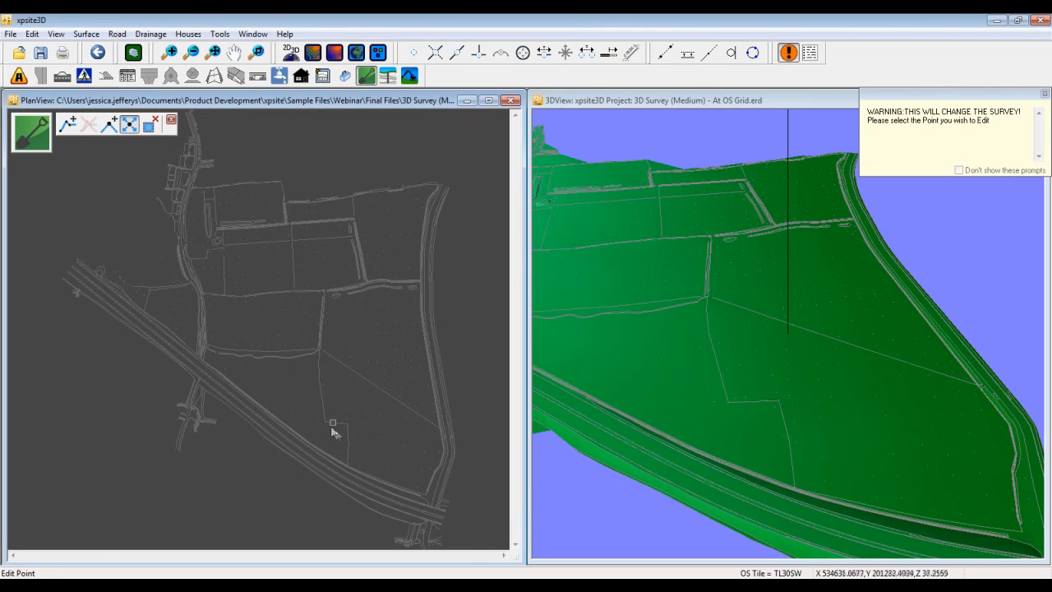
{"action": "left_click", "coordinate": [411, 470]}
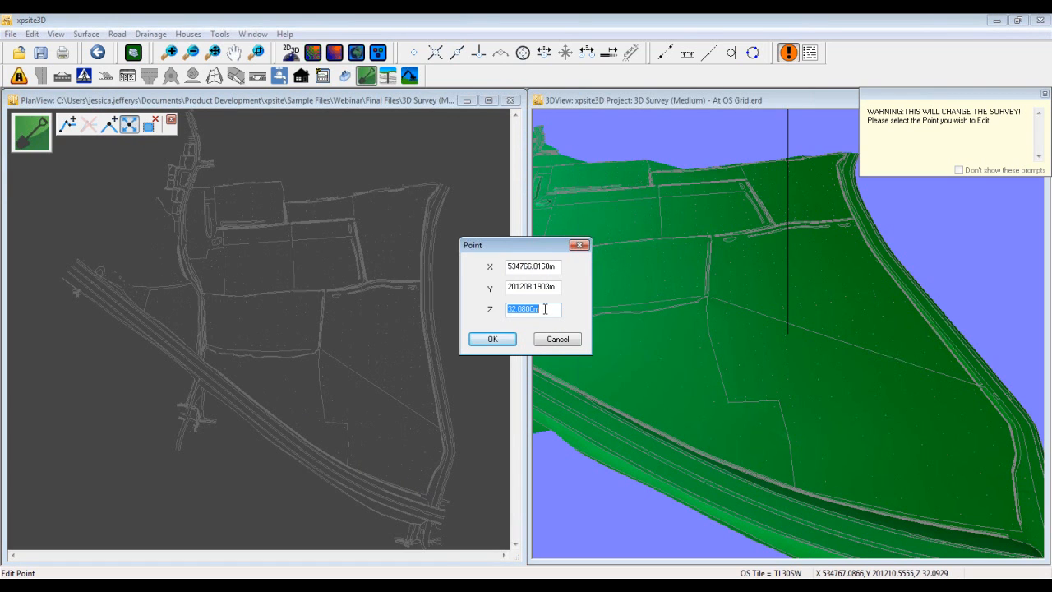
{"action": "type", "text": "37"}
{"action": "left_click", "coordinate": [498, 338]}
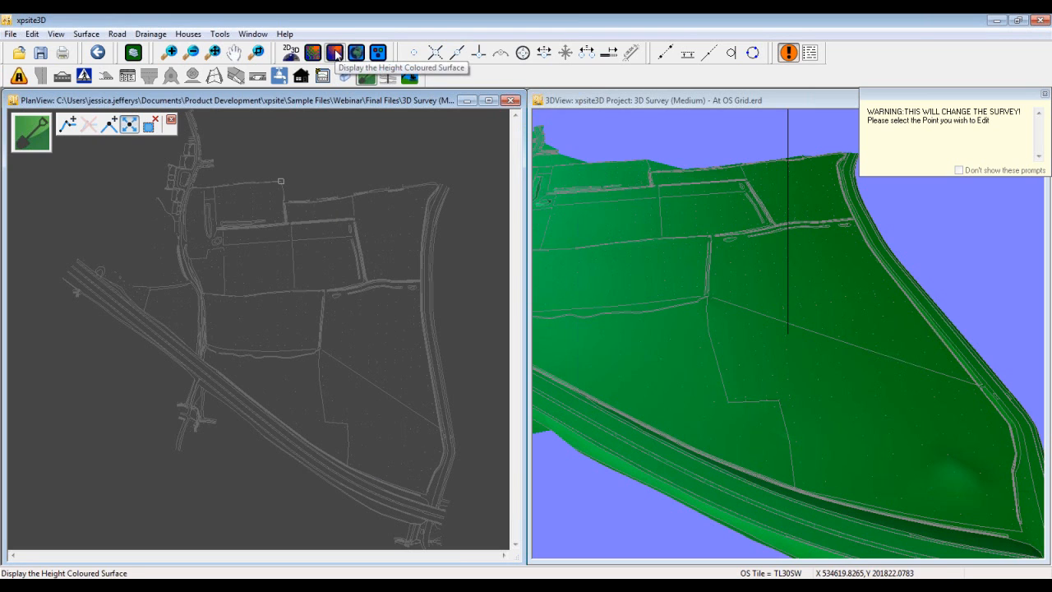
Show the height-coloured surface in the plan and generate surface contours with the default contour settings
{"action": "left_click", "coordinate": [334, 52]}
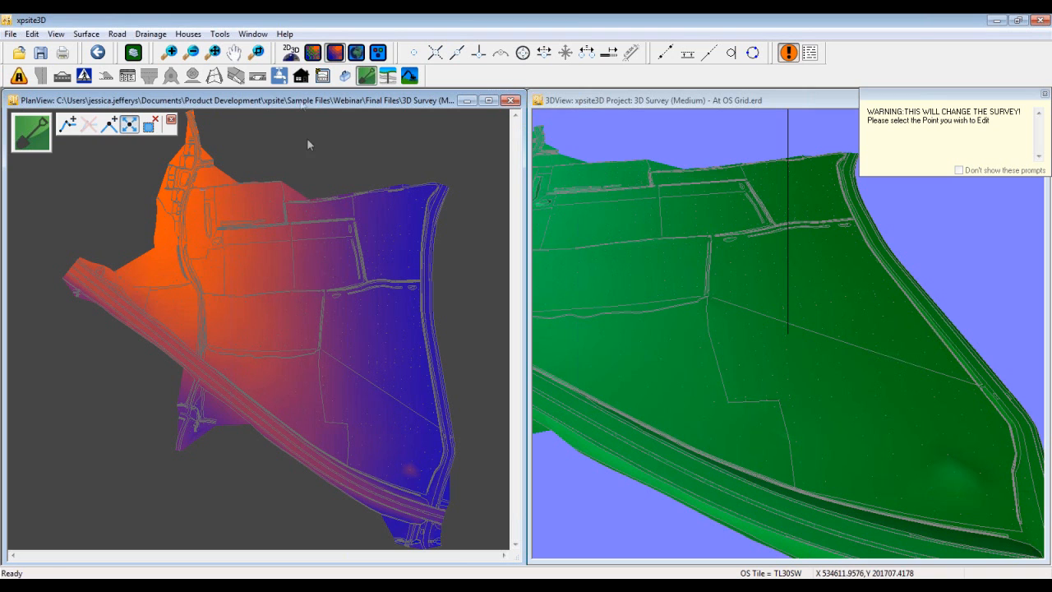
{"action": "left_click", "coordinate": [312, 55]}
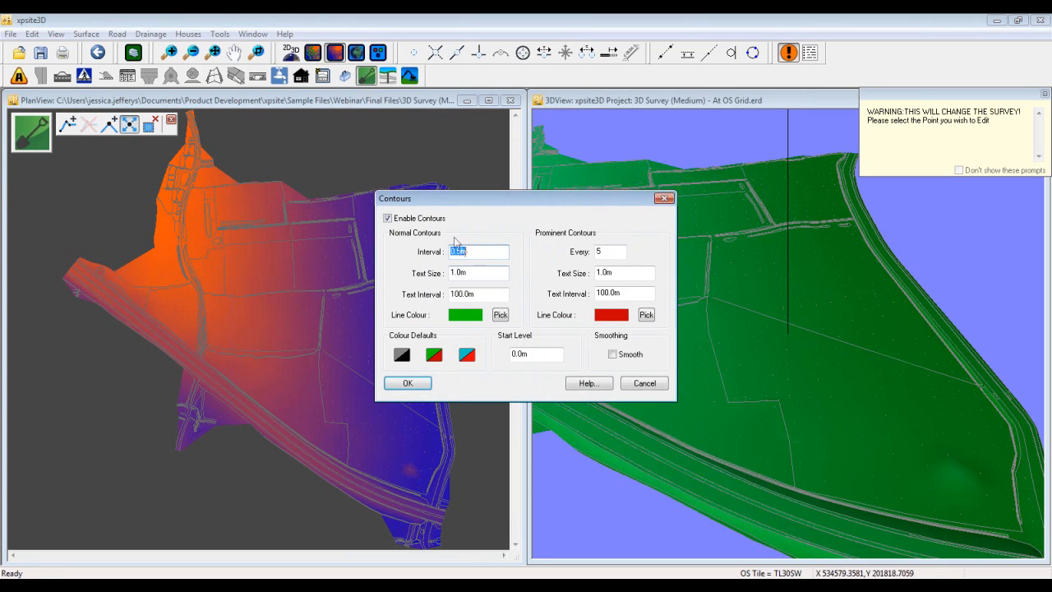
{"action": "left_click", "coordinate": [408, 384]}
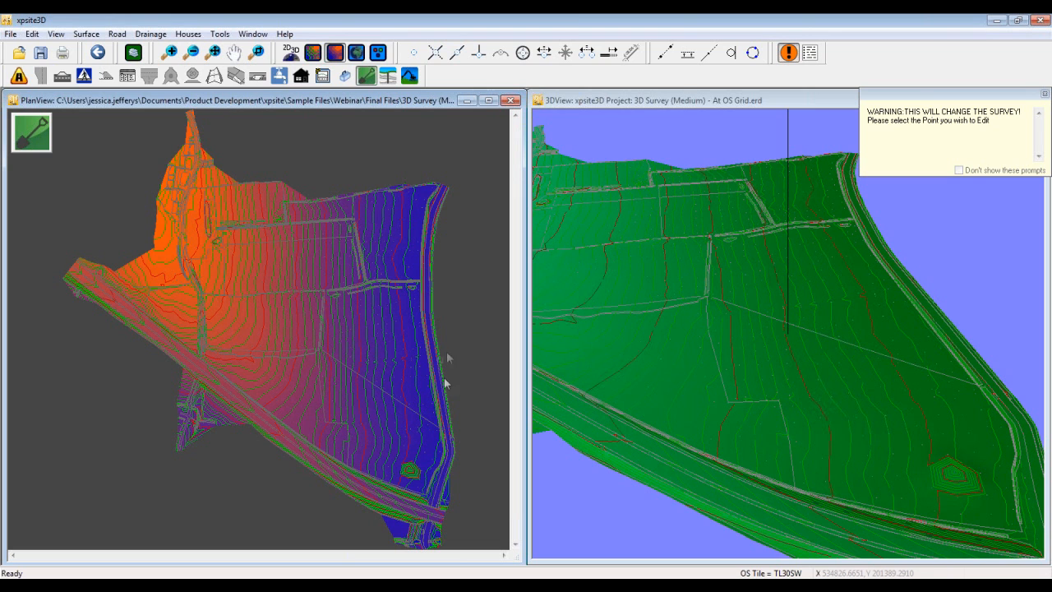
Turn off the height-coloured surface and disable the surface contours
{"action": "left_click", "coordinate": [339, 54]}
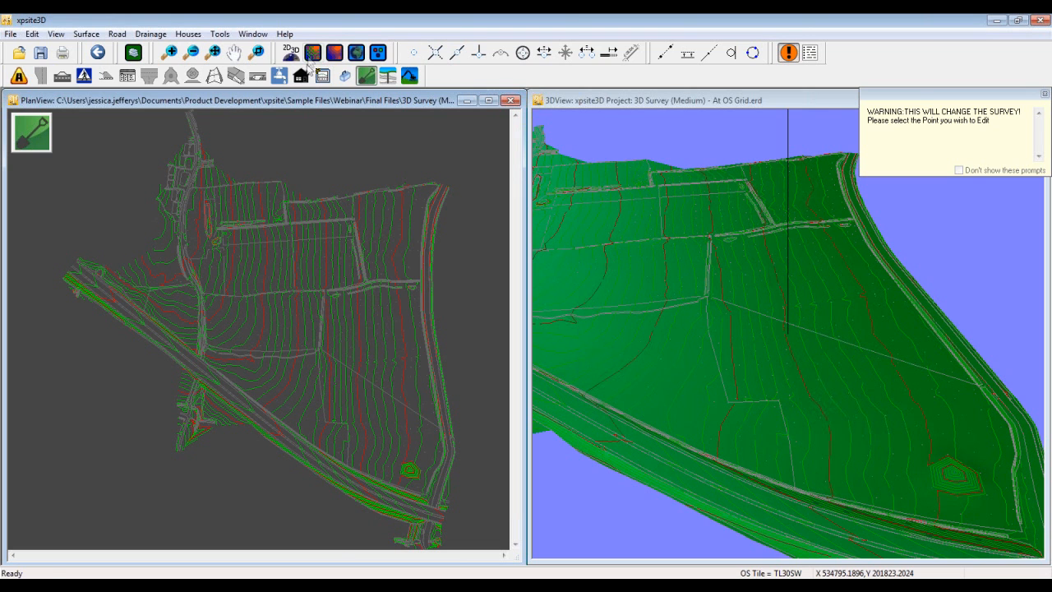
{"action": "left_click", "coordinate": [313, 53]}
{"action": "left_click", "coordinate": [387, 218]}
{"action": "left_click", "coordinate": [407, 383]}
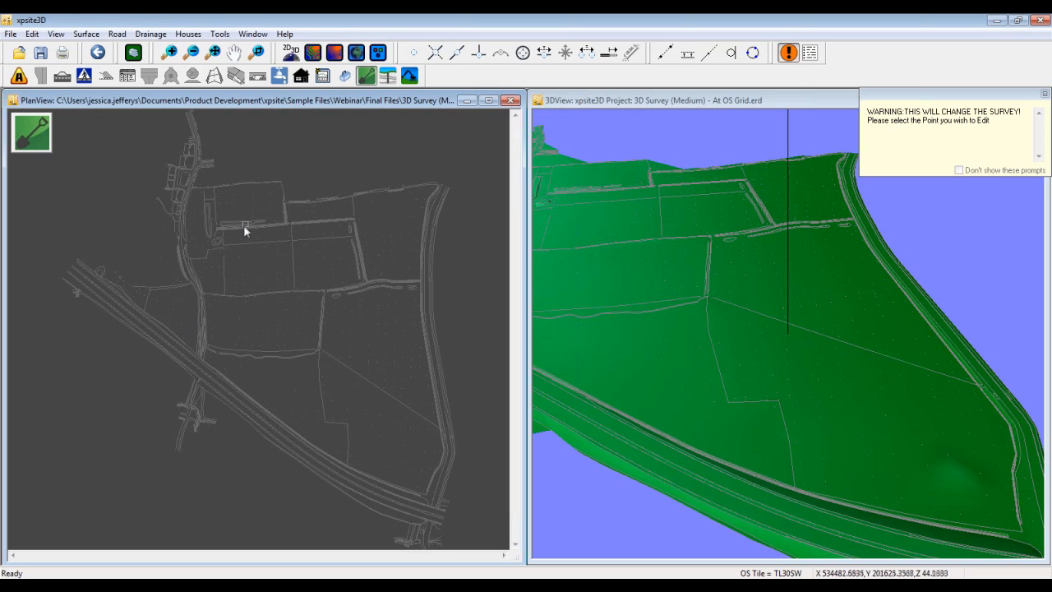
Import the AutoCAD drawing Layout-b.dxf as a new overlay on the survey
{"action": "left_click", "coordinate": [10, 35]}
{"action": "mouse_move", "coordinate": [97, 119]}
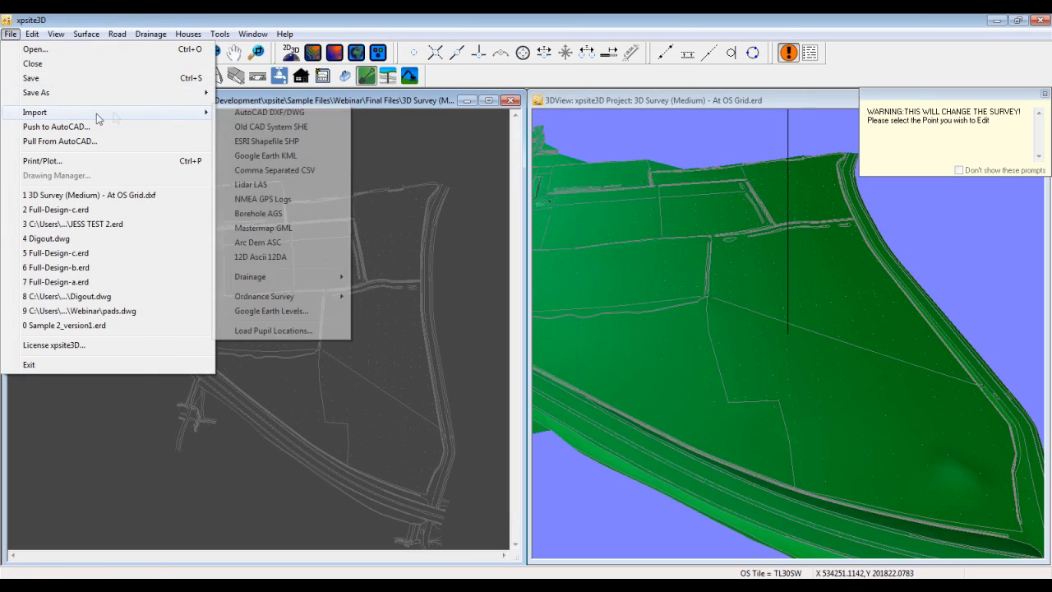
{"action": "left_click", "coordinate": [285, 113]}
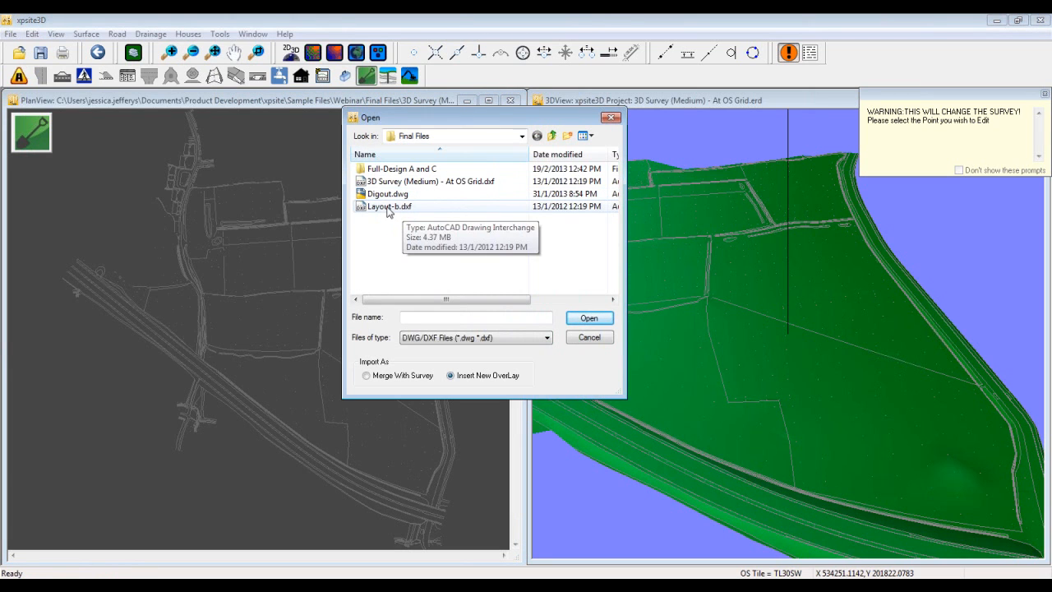
{"action": "double_click", "coordinate": [387, 207]}
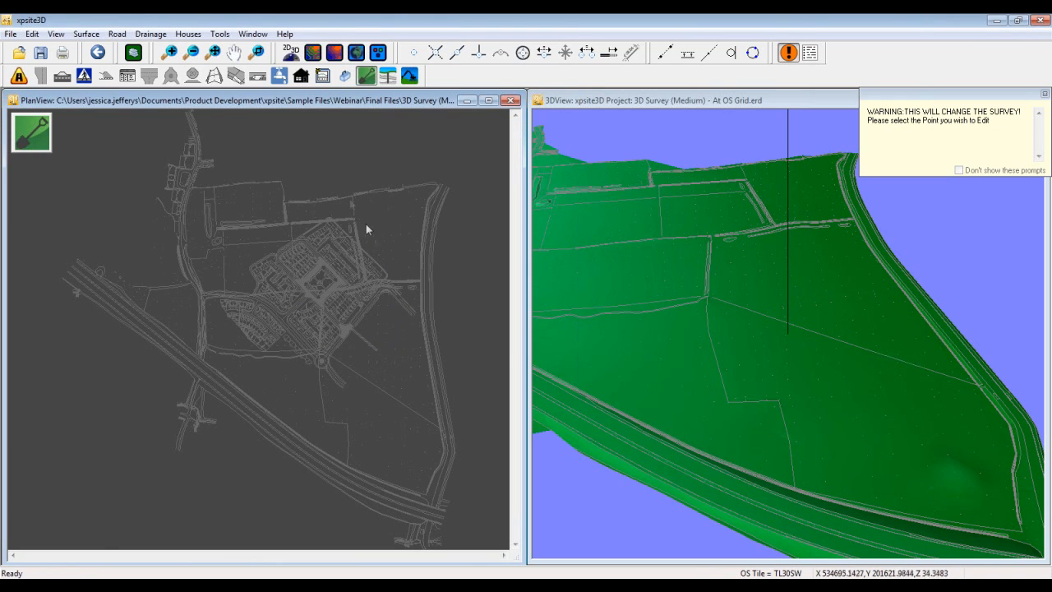
Cancel the accidental point edit and close the surface editing tools
{"action": "left_click", "coordinate": [380, 343]}
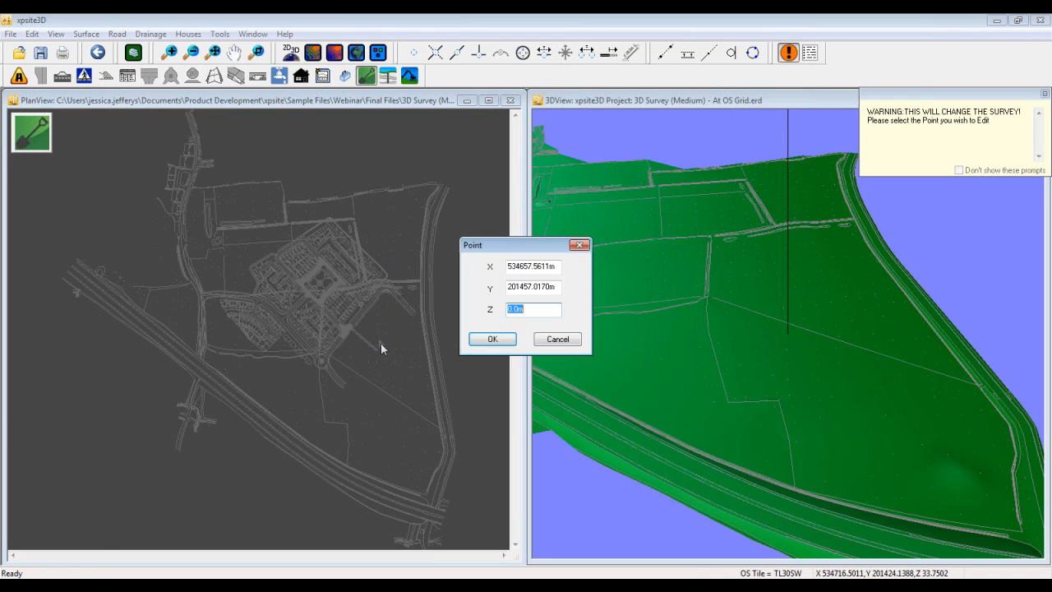
{"action": "left_click", "coordinate": [556, 338]}
{"action": "key", "text": "Escape"}
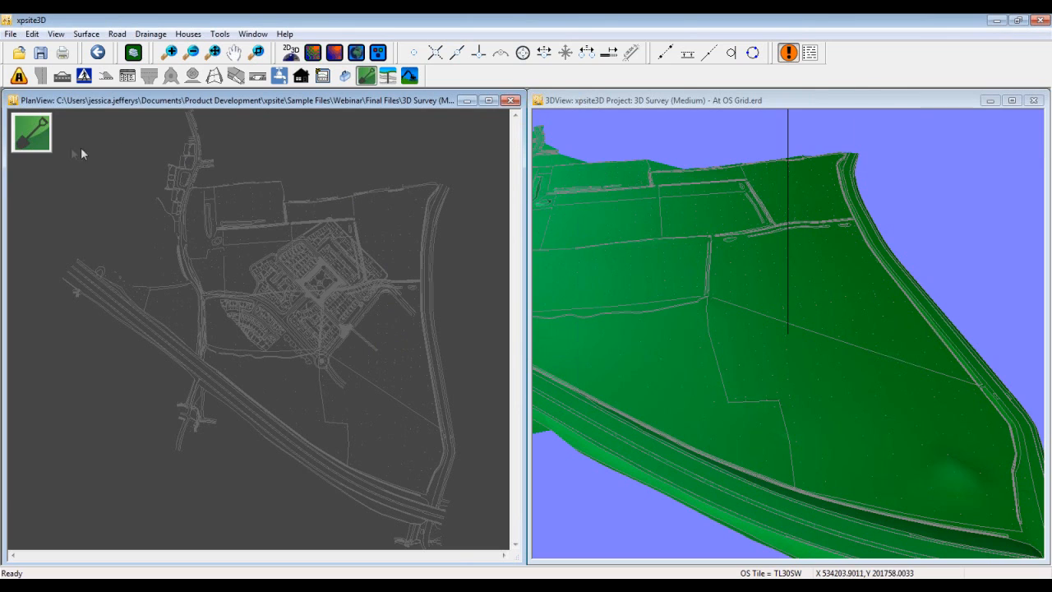
{"action": "mouse_move", "coordinate": [49, 127]}
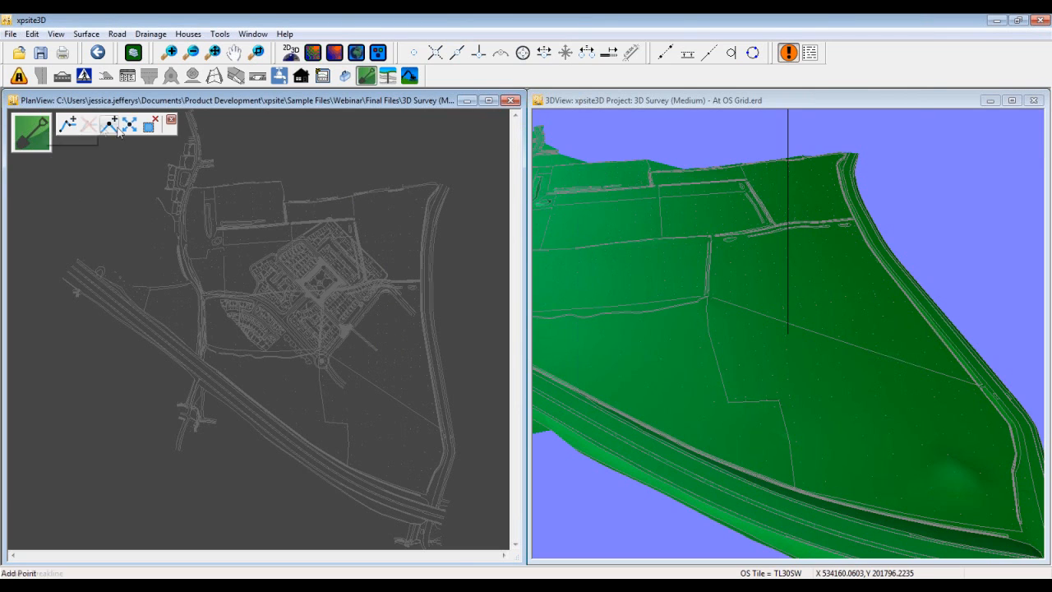
{"action": "left_click", "coordinate": [171, 120]}
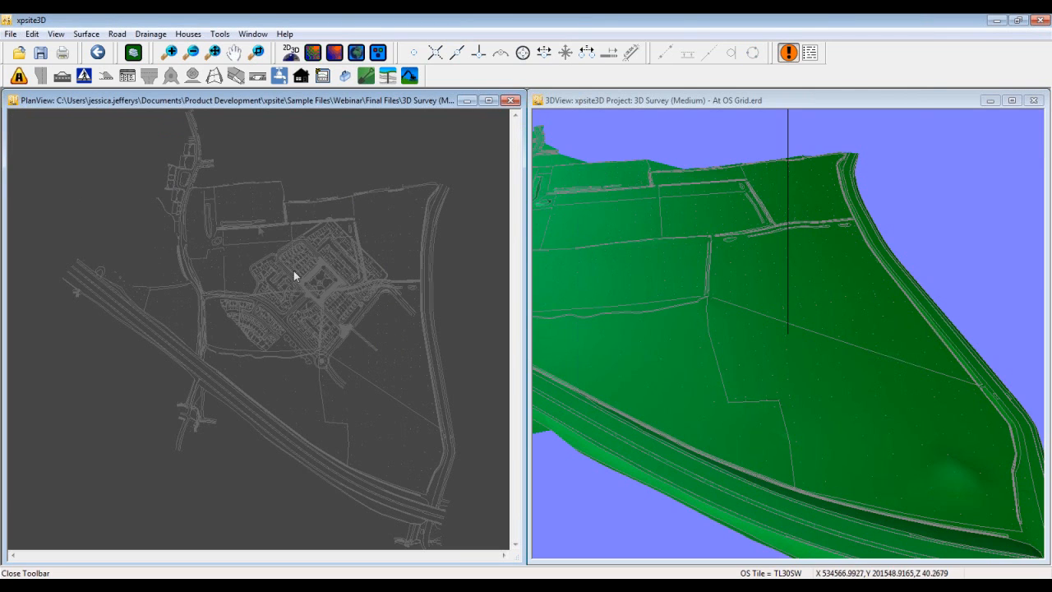
Switch By Layer colouring on and back off for the survey and Layout-b.dxf models in the layer list
{"action": "scroll", "coordinate": [314, 279], "scroll_direction": "up", "scroll_amount": 3}
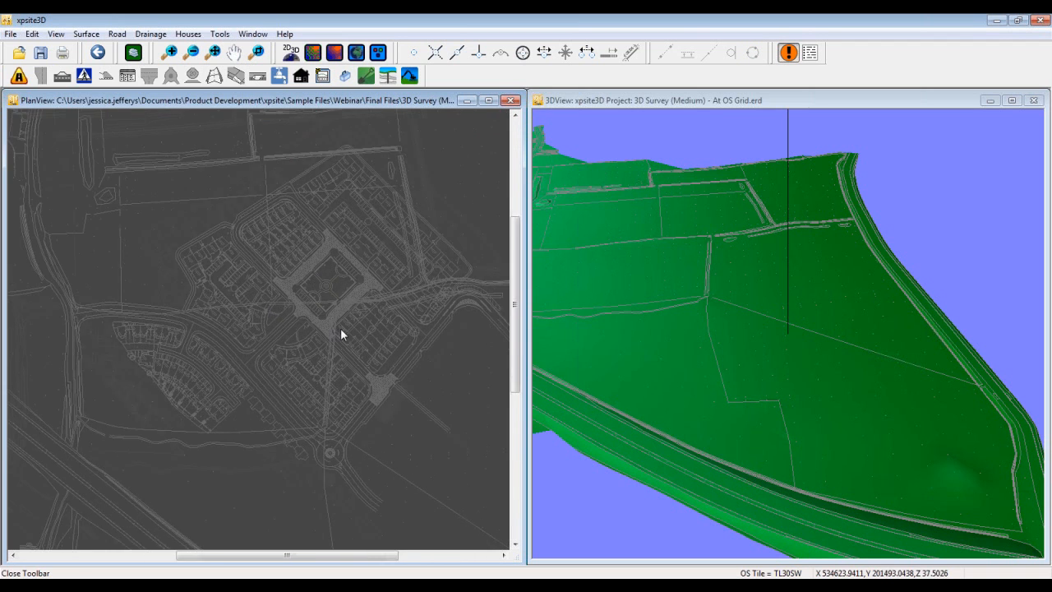
{"action": "scroll", "coordinate": [341, 327], "scroll_direction": "up", "scroll_amount": 1}
{"action": "scroll", "coordinate": [336, 335], "scroll_direction": "up", "scroll_amount": 1}
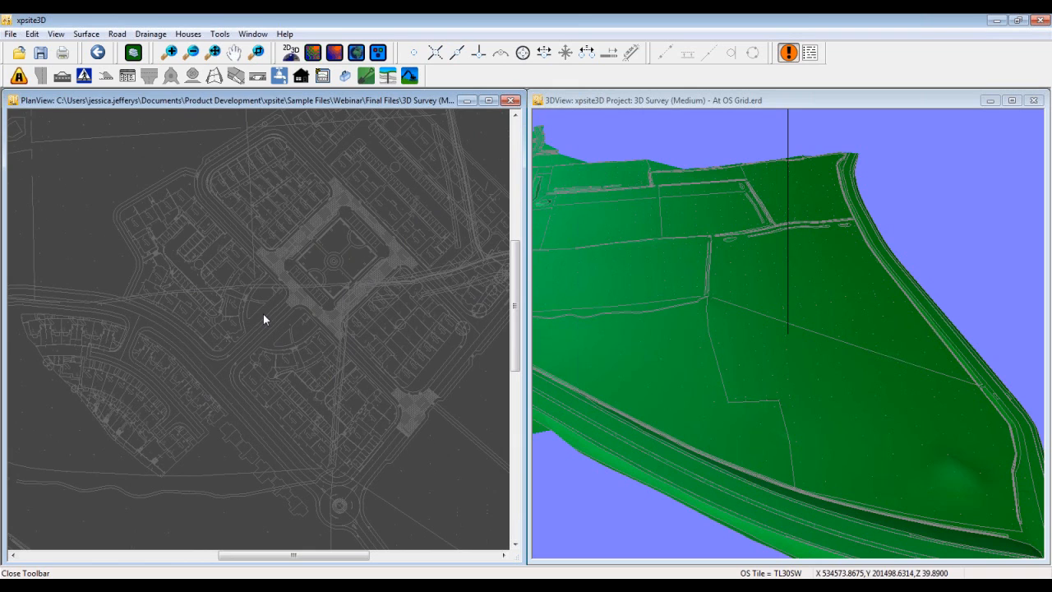
{"action": "left_click", "coordinate": [130, 53]}
{"action": "left_click_drag", "start_coordinate": [427, 131], "coordinate": [335, 125]}
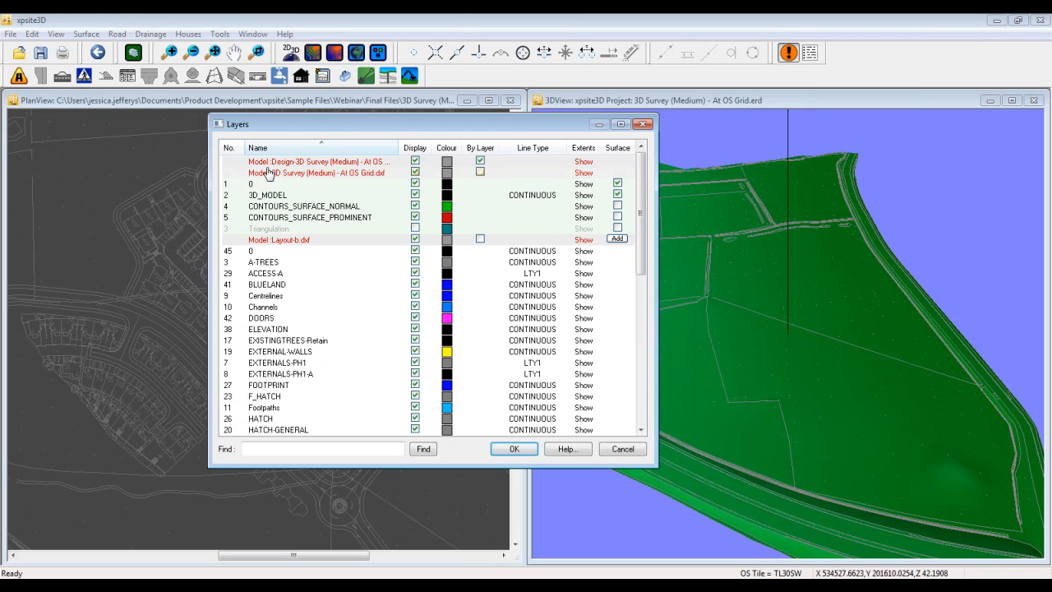
{"action": "left_click", "coordinate": [370, 179]}
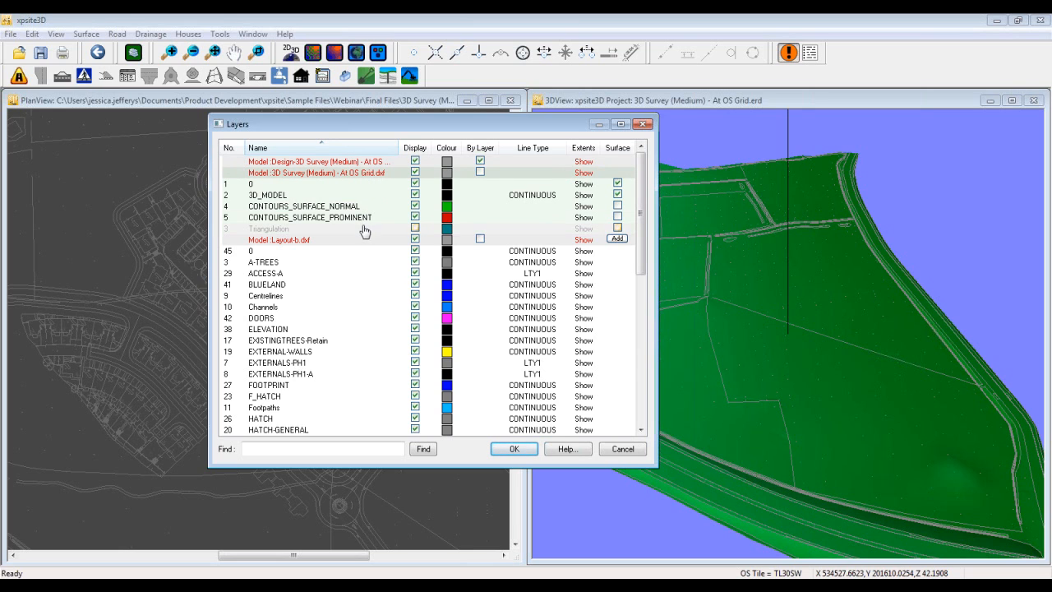
{"action": "left_click", "coordinate": [479, 239]}
{"action": "left_click", "coordinate": [480, 172]}
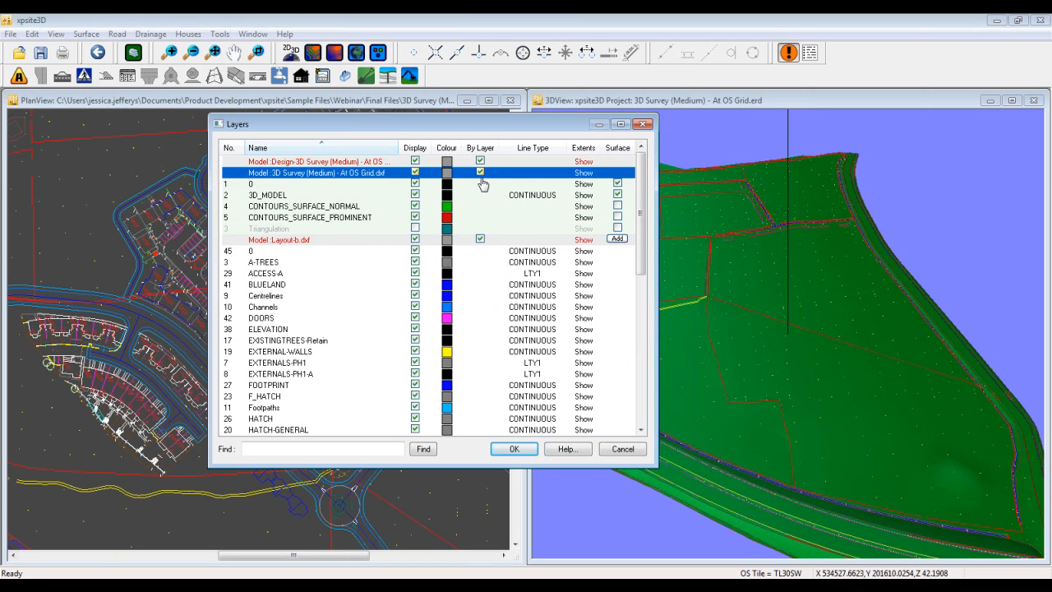
{"action": "left_click", "coordinate": [479, 239]}
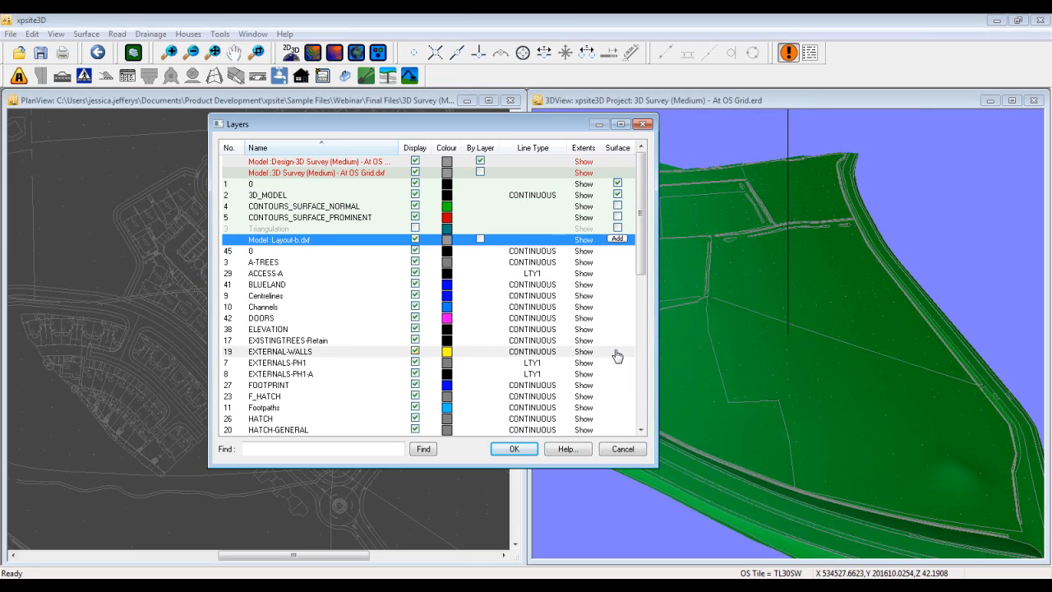
{"action": "left_click", "coordinate": [643, 124]}
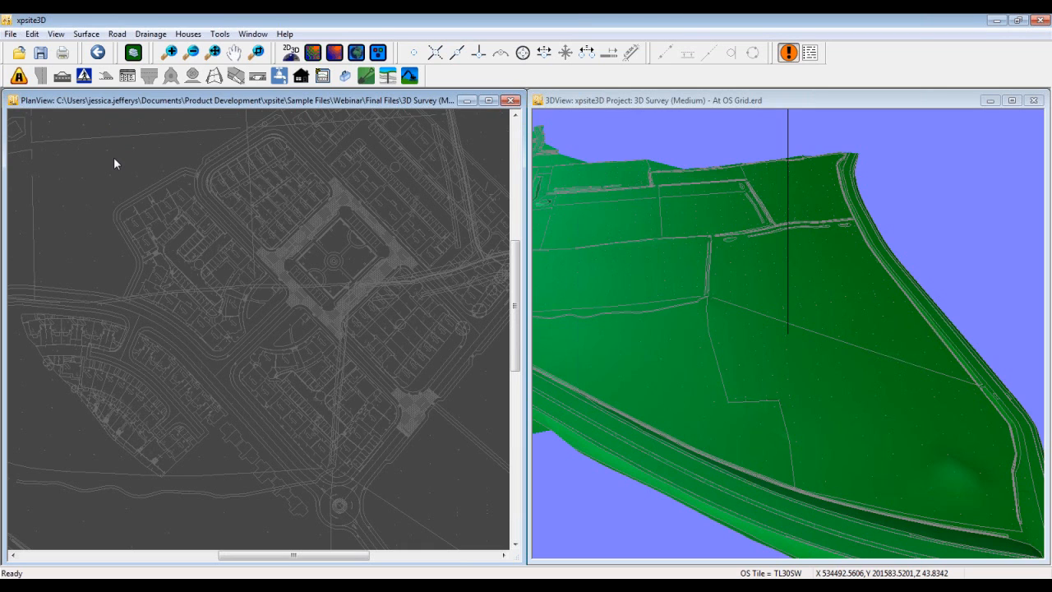
{"action": "left_click", "coordinate": [10, 35]}
{"action": "mouse_move", "coordinate": [29, 36]}
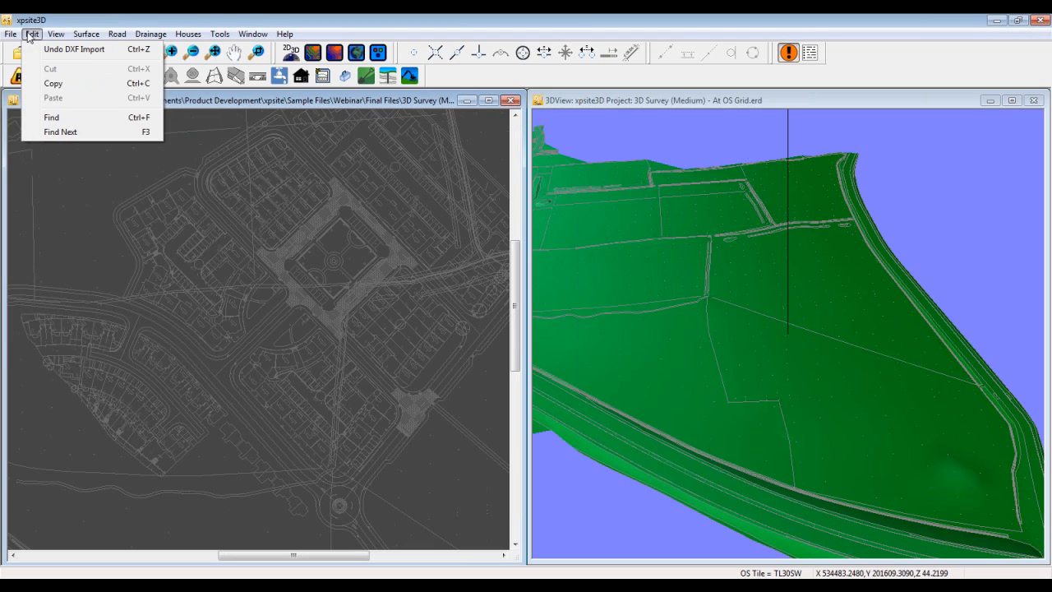
{"action": "mouse_move", "coordinate": [78, 35]}
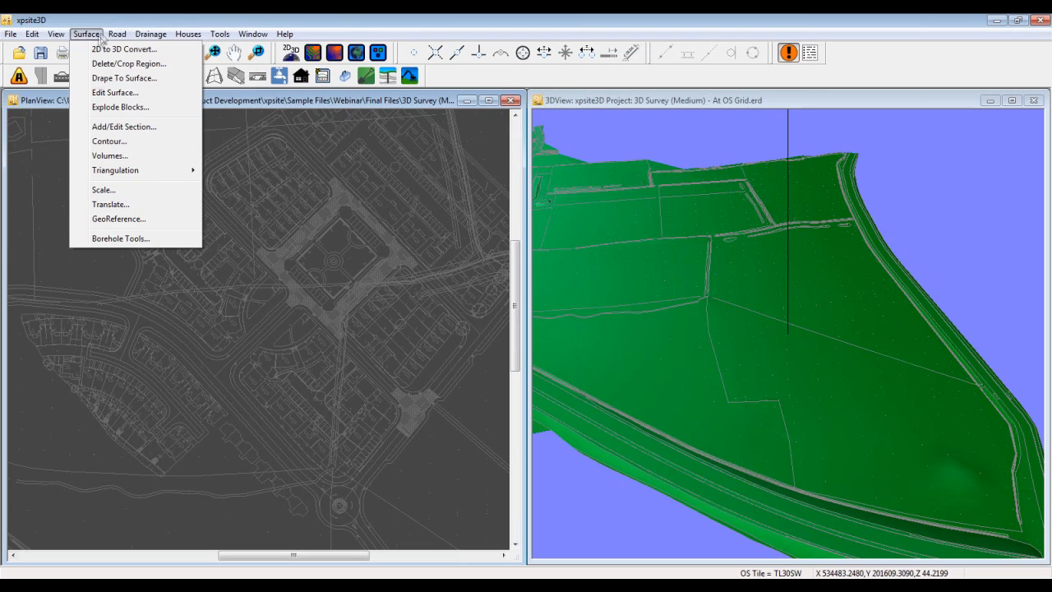
{"action": "mouse_move", "coordinate": [111, 36]}
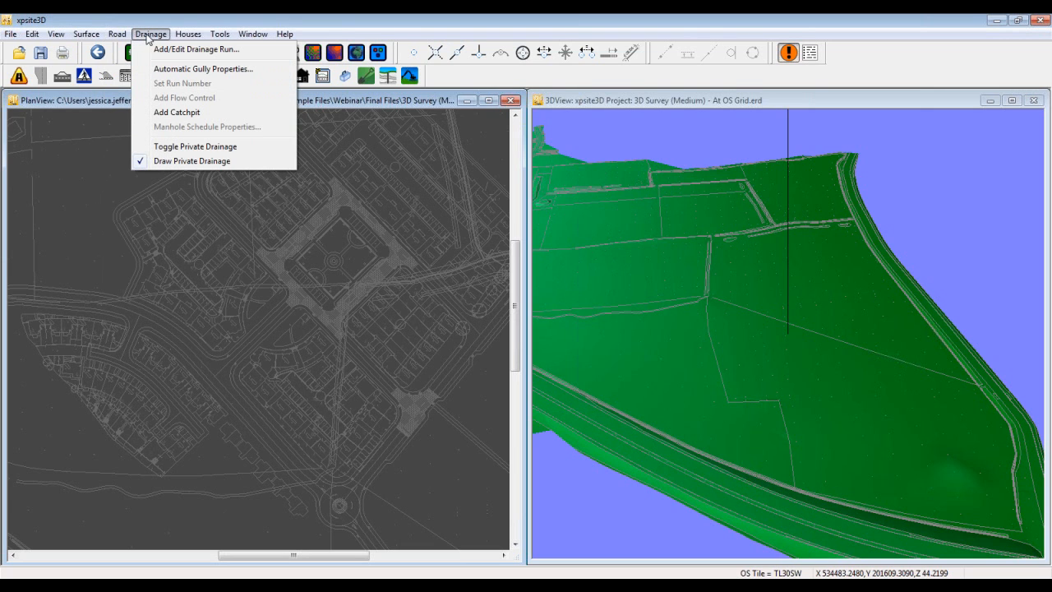
{"action": "mouse_move", "coordinate": [222, 37]}
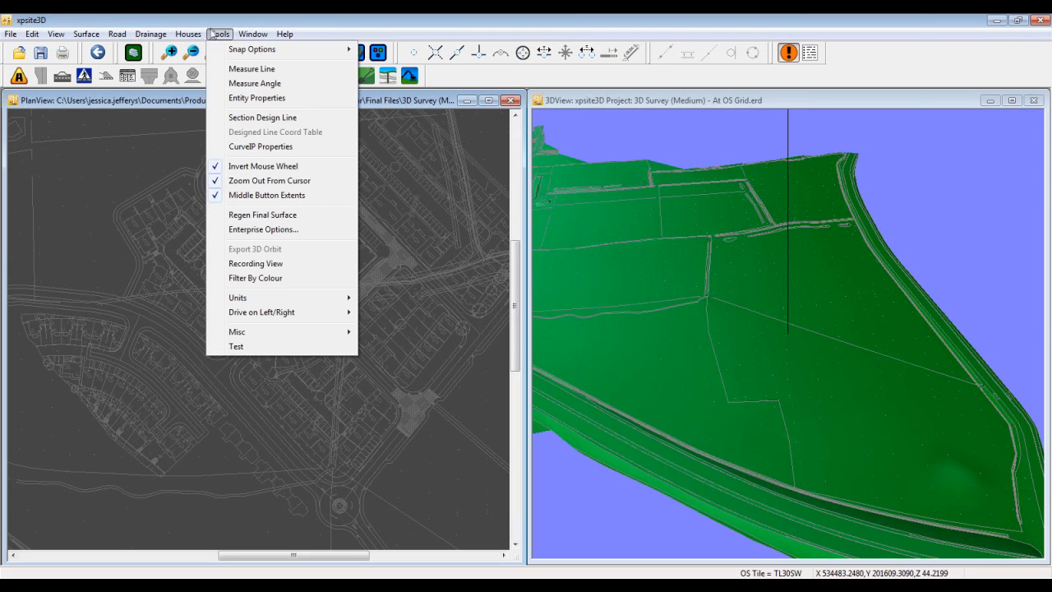
{"action": "mouse_move", "coordinate": [255, 36]}
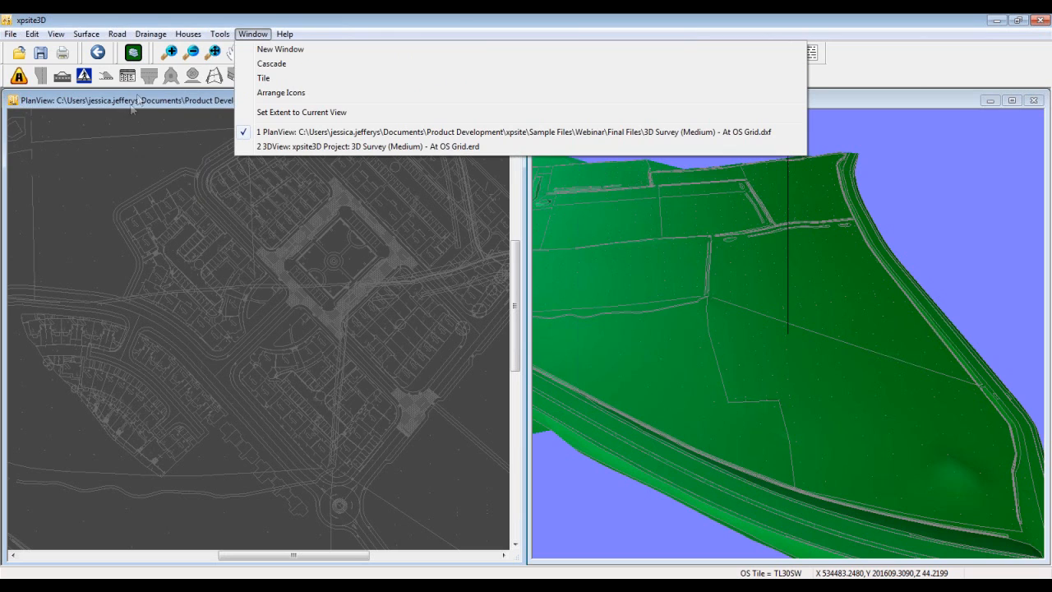
{"action": "left_click", "coordinate": [104, 165]}
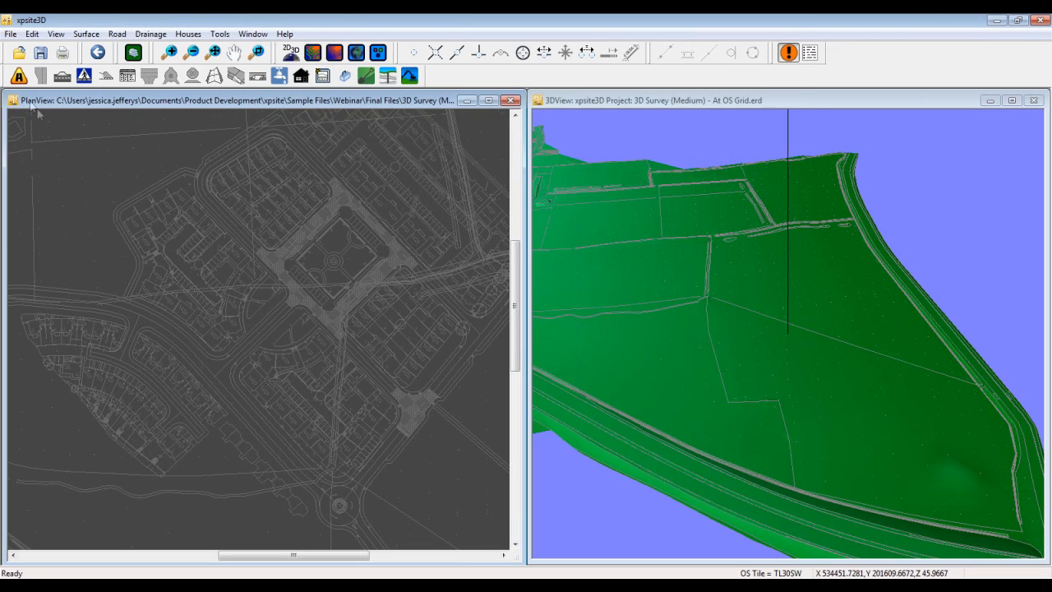
Open the road centreline tools and continue past the time-limited trial notice
{"action": "left_click", "coordinate": [20, 77]}
{"action": "left_click", "coordinate": [21, 78]}
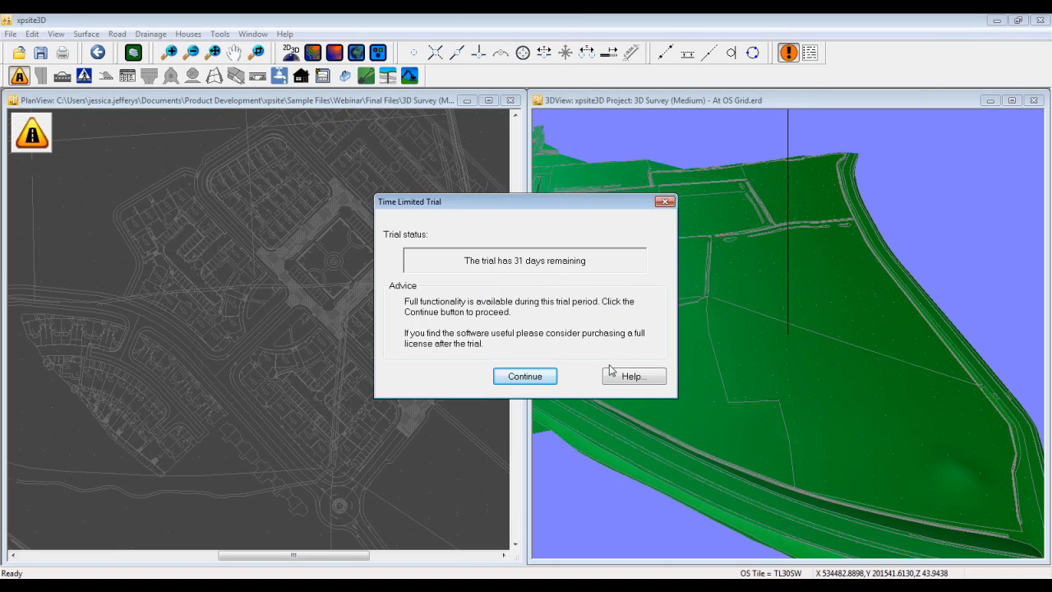
{"action": "left_click", "coordinate": [526, 375]}
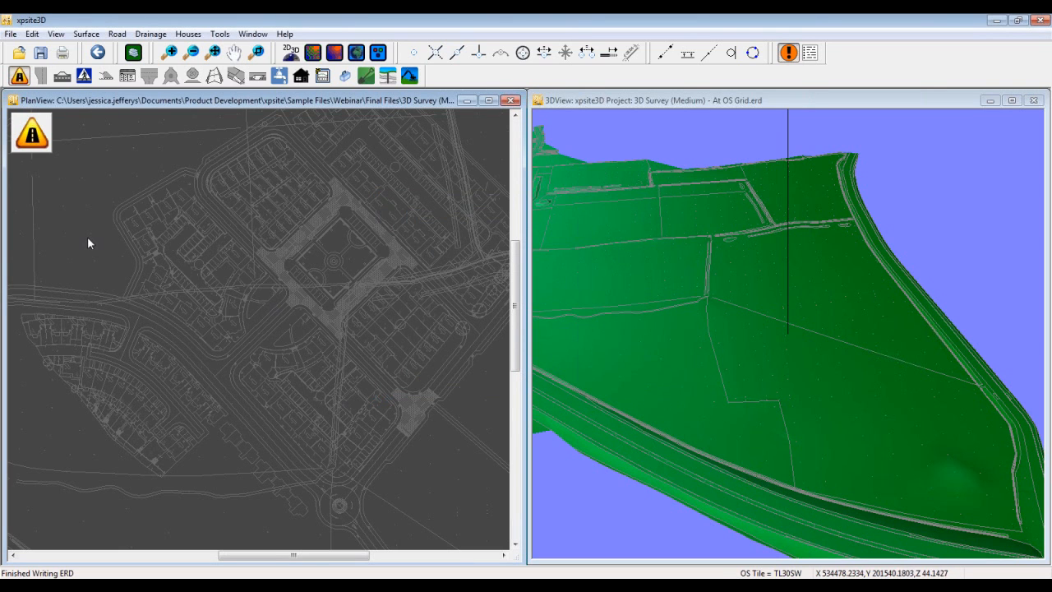
Start a new road centreline, snapping its first point to the layout road's western junction with the existing road
{"action": "mouse_move", "coordinate": [86, 234]}
{"action": "middle_mouse_down"}
{"action": "mouse_move", "coordinate": [230, 190]}
{"action": "mouse_move", "coordinate": [221, 176]}
{"action": "middle_mouse_up"}
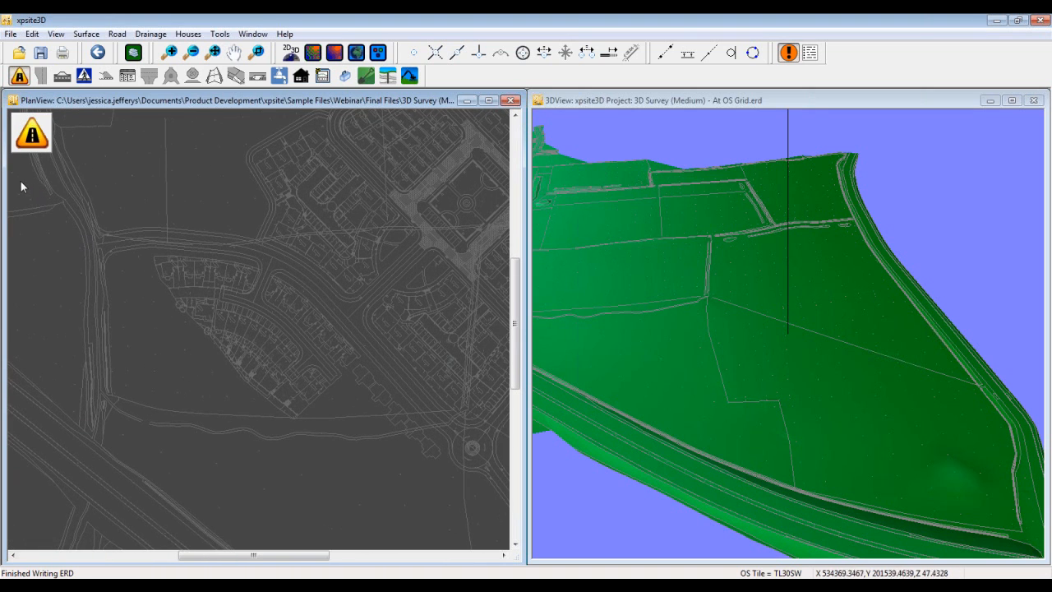
{"action": "mouse_move", "coordinate": [15, 148]}
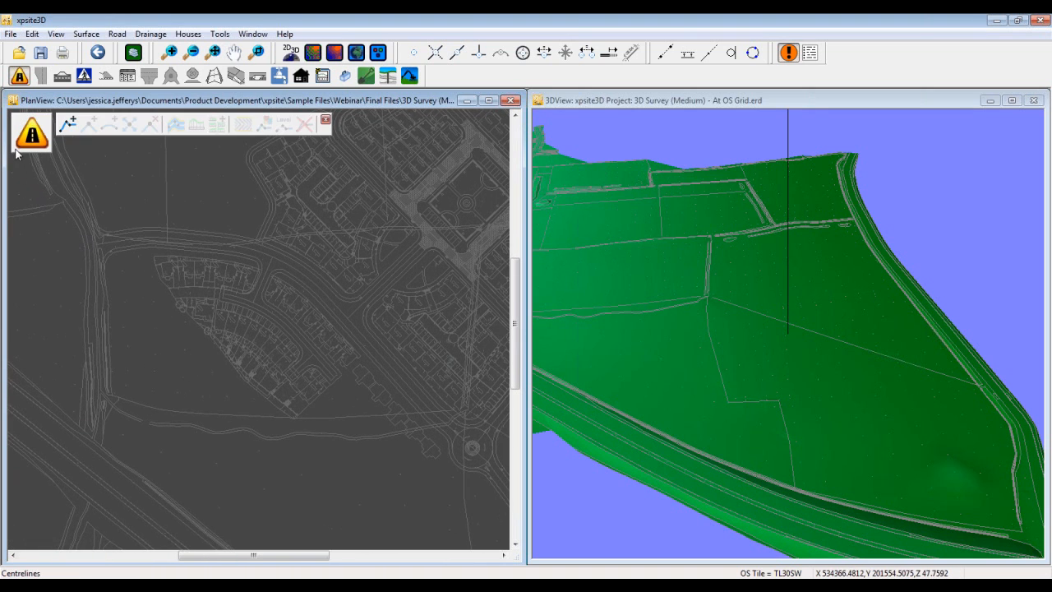
{"action": "left_click", "coordinate": [67, 124]}
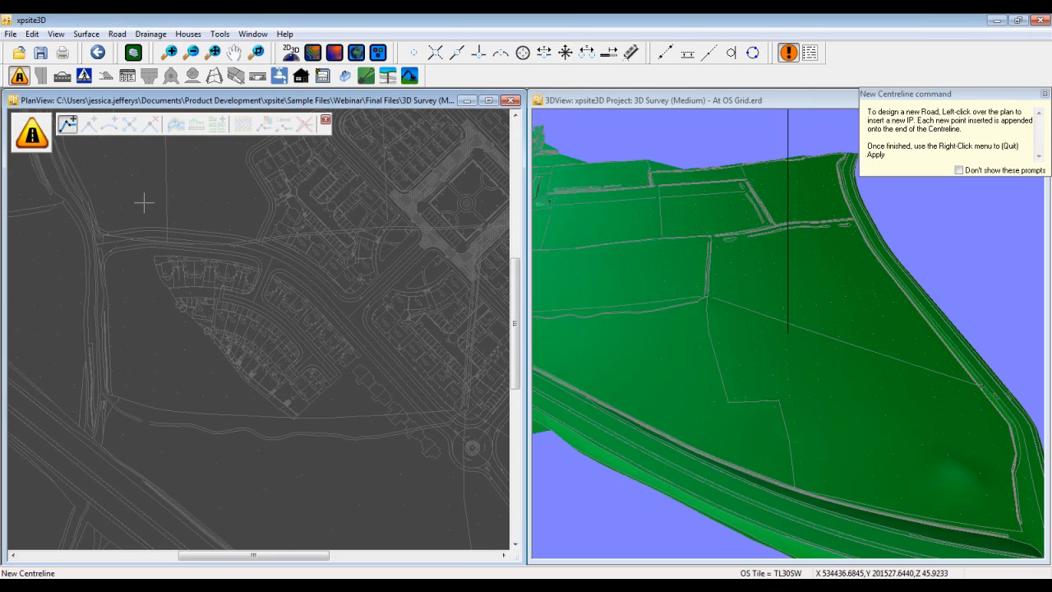
{"action": "left_click", "coordinate": [413, 52]}
{"action": "scroll", "coordinate": [144, 368], "scroll_direction": "up", "scroll_amount": 5}
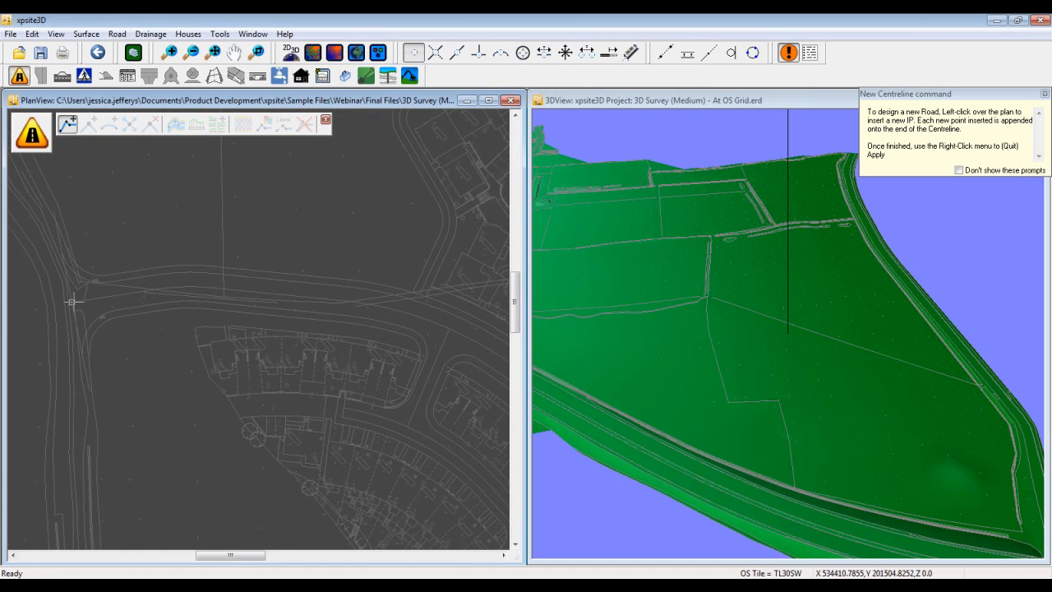
{"action": "left_click", "coordinate": [72, 302]}
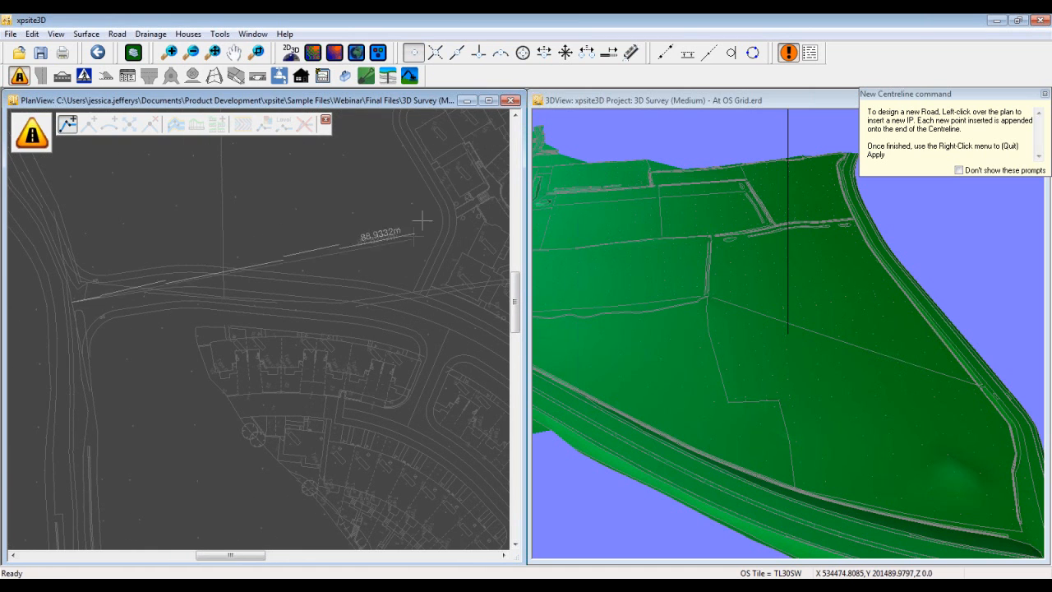
Continue the centreline along the layout's curved main road by snapping to two arcs of the drawing
{"action": "left_click", "coordinate": [500, 54]}
{"action": "left_click", "coordinate": [193, 284]}
{"action": "middle_click_drag", "start_coordinate": [437, 467], "coordinate": [241, 345]}
{"action": "scroll", "coordinate": [241, 342], "scroll_direction": "up", "scroll_amount": 1}
{"action": "left_click", "coordinate": [274, 216]}
{"action": "middle_click_drag", "start_coordinate": [458, 472], "coordinate": [200, 251]}
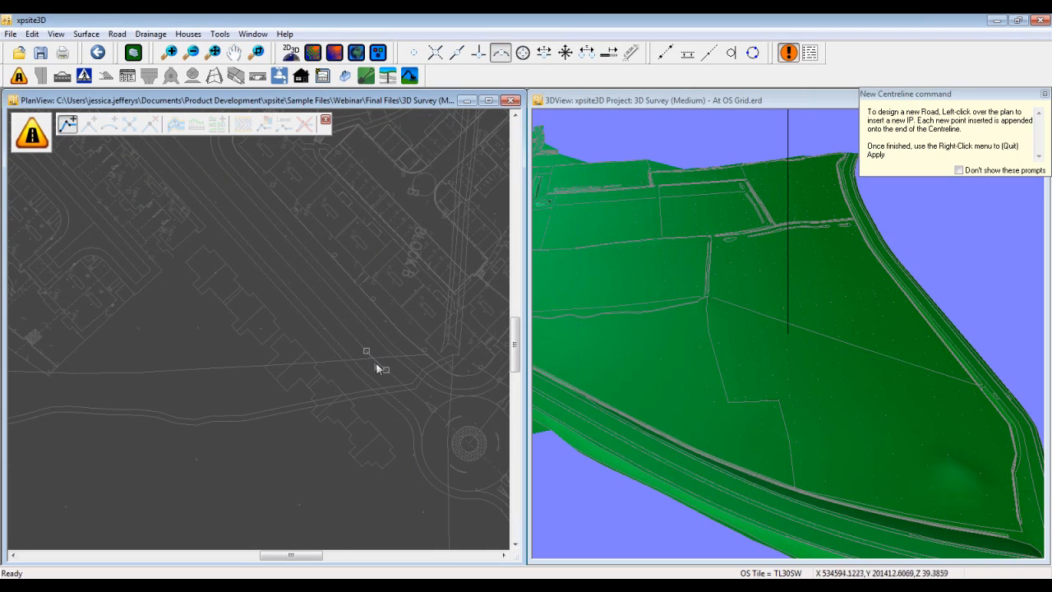
End the centreline at the centre of the roundabout with point snapping and finish the alignment
{"action": "left_click", "coordinate": [414, 53]}
{"action": "middle_click_drag", "start_coordinate": [401, 456], "coordinate": [255, 332]}
{"action": "scroll", "coordinate": [294, 297], "scroll_direction": "up", "scroll_amount": 5}
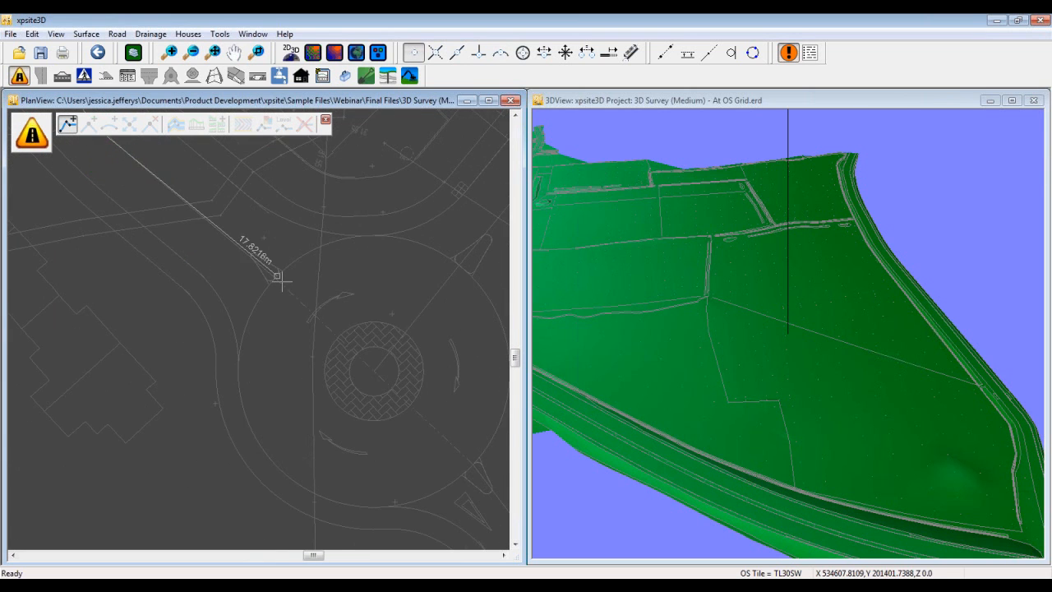
{"action": "left_click", "coordinate": [373, 369]}
{"action": "right_click", "coordinate": [371, 420]}
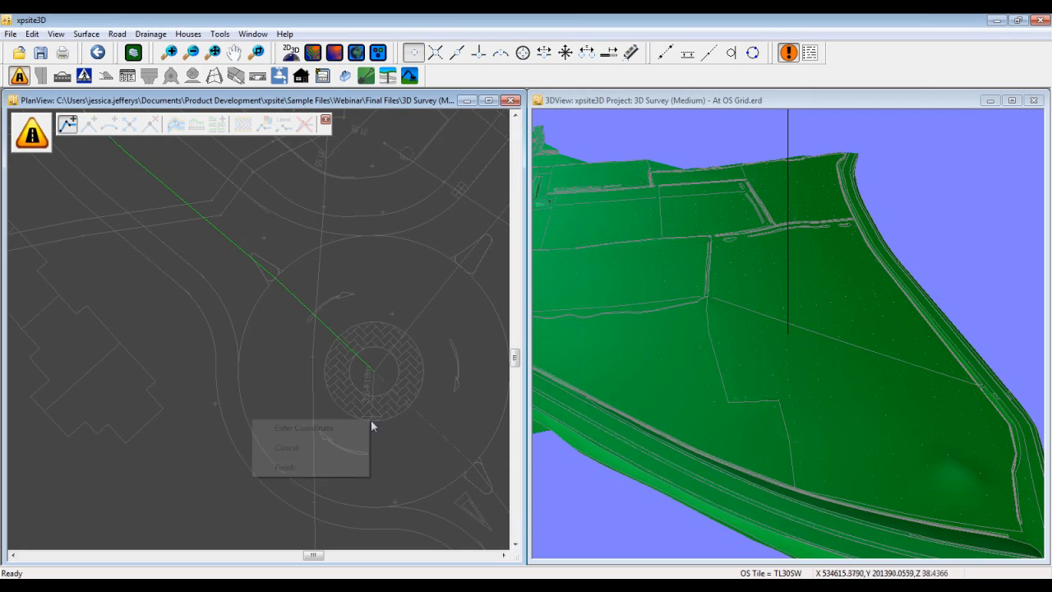
{"action": "left_click", "coordinate": [336, 466]}
Open the channel settings for the new road centreline
{"action": "scroll", "coordinate": [242, 330], "scroll_direction": "down", "scroll_amount": 1}
{"action": "scroll", "coordinate": [205, 288], "scroll_direction": "down", "scroll_amount": 4}
{"action": "middle_click_drag", "start_coordinate": [213, 263], "coordinate": [376, 395]}
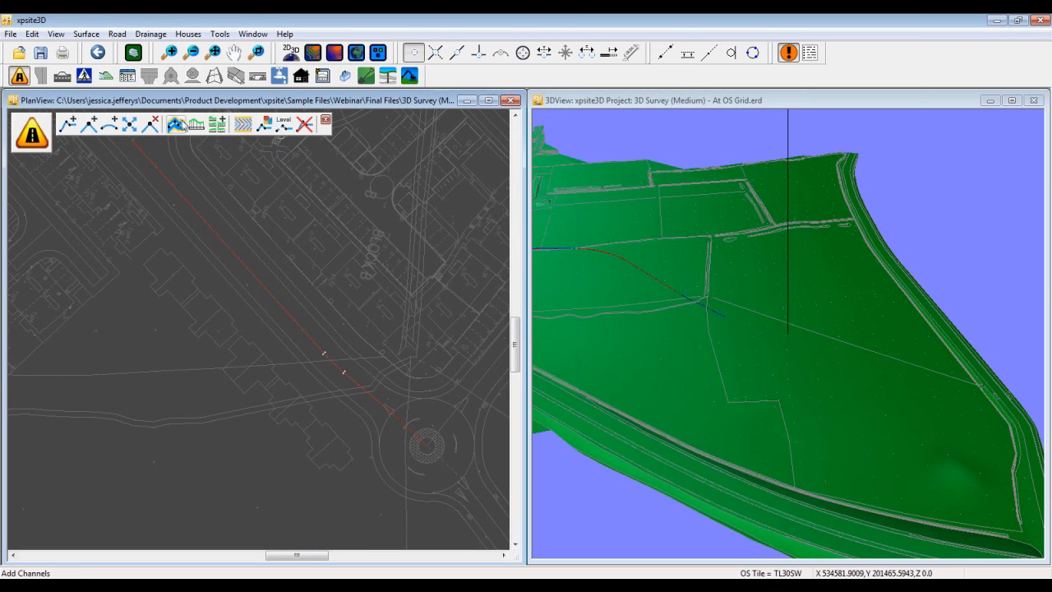
{"action": "left_click", "coordinate": [179, 123]}
{"action": "left_click", "coordinate": [218, 230]}
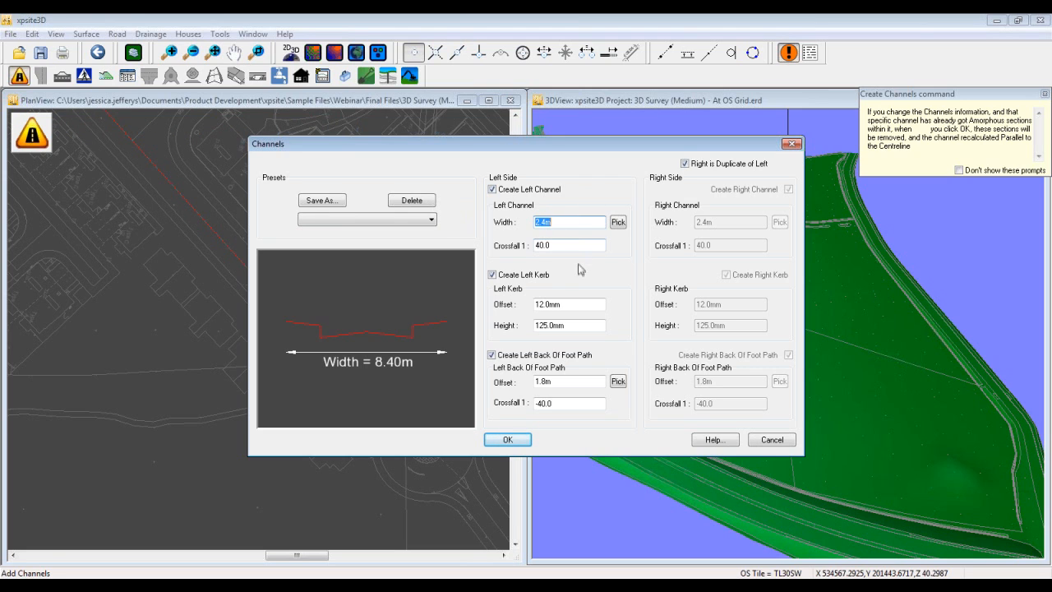
Pick the left channel width from the layout's kerb line, set it to 3.650 m and create the channels, kerbs and footpaths
{"action": "left_click", "coordinate": [618, 223]}
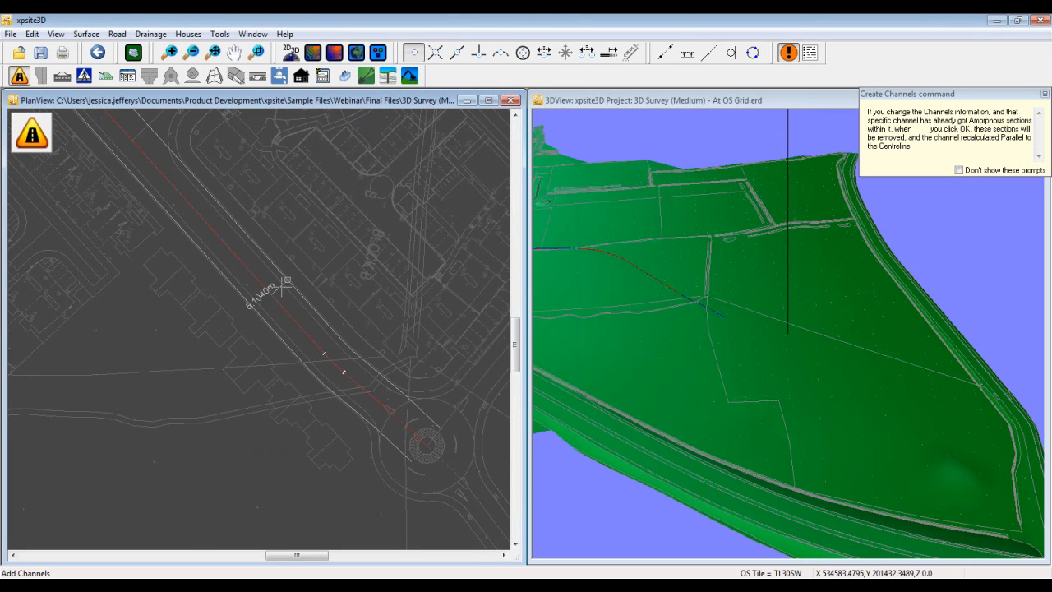
{"action": "left_click", "coordinate": [457, 52]}
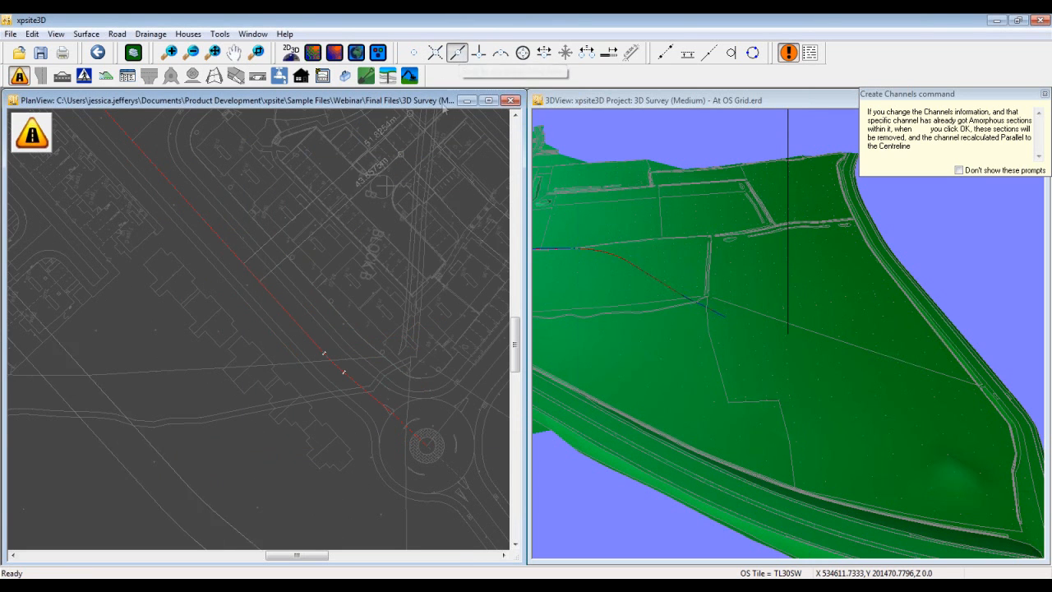
{"action": "left_click", "coordinate": [270, 277]}
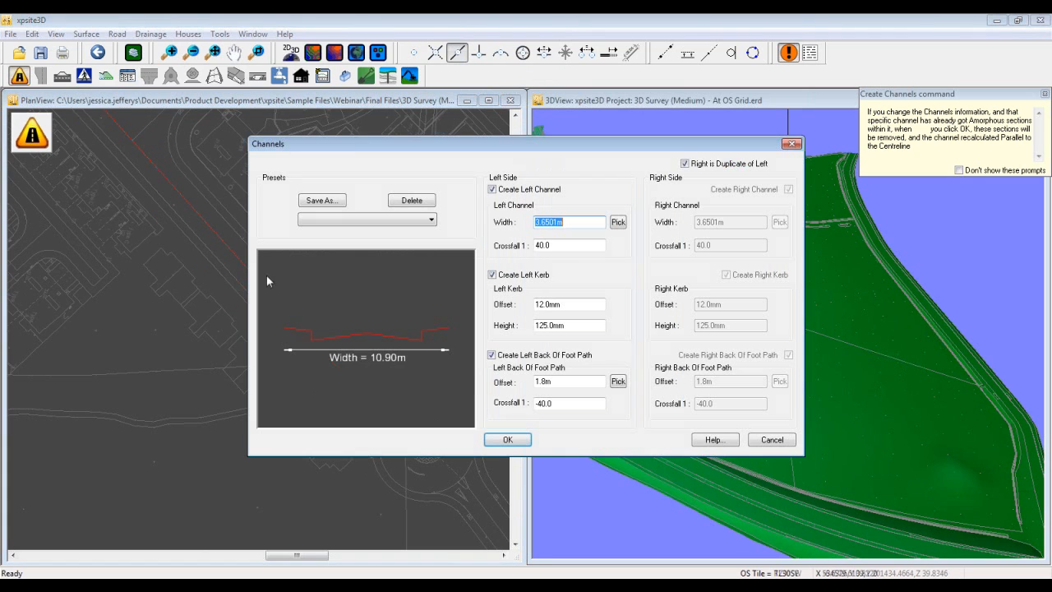
{"action": "left_click", "coordinate": [555, 222]}
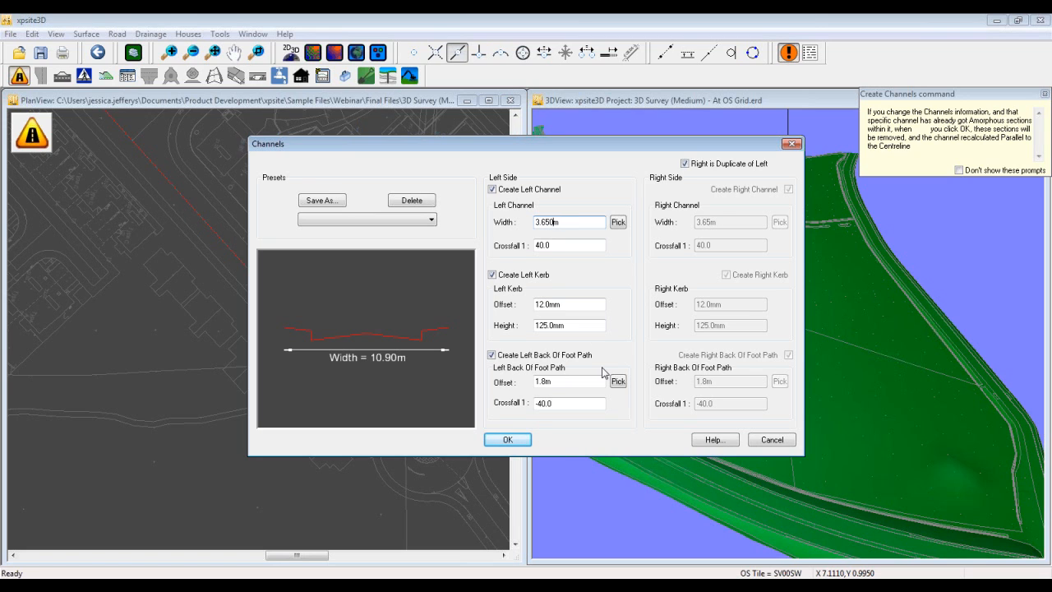
{"action": "left_click", "coordinate": [508, 440]}
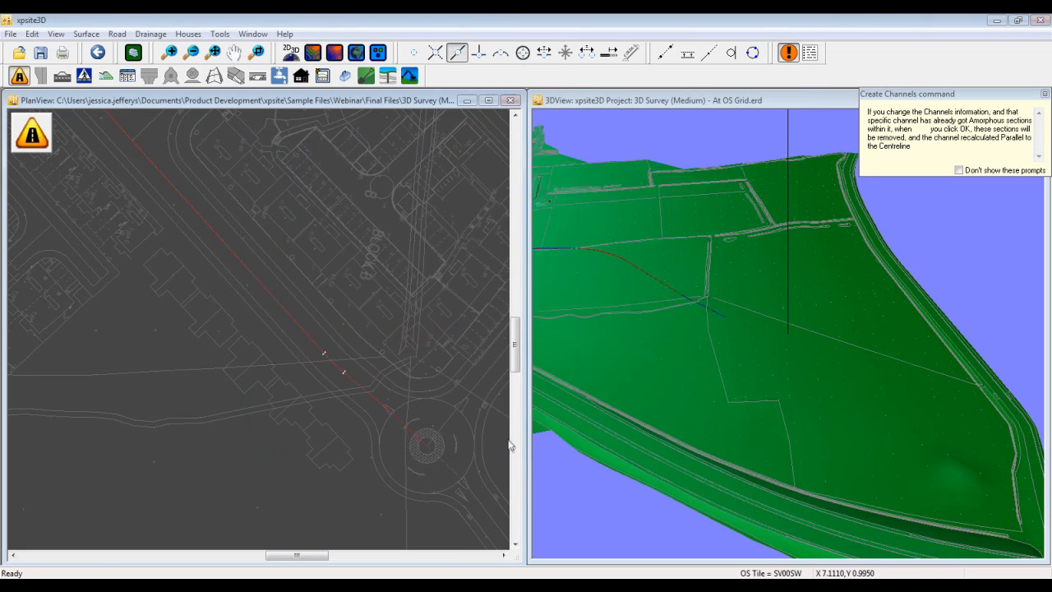
Generate contours on the new road with a normal contour interval of 0.05 m
{"action": "left_click_drag", "start_coordinate": [235, 320], "coordinate": [333, 434]}
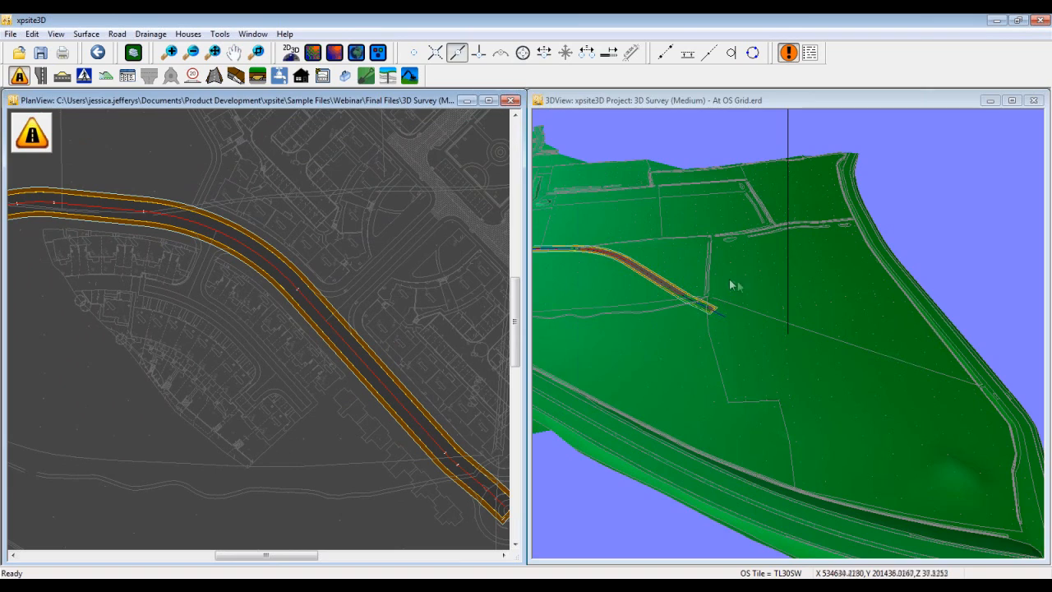
{"action": "mouse_move", "coordinate": [679, 323]}
{"action": "left_mouse_down"}
{"action": "mouse_move", "coordinate": [688, 315]}
{"action": "mouse_move", "coordinate": [656, 314]}
{"action": "mouse_move", "coordinate": [669, 331]}
{"action": "mouse_move", "coordinate": [674, 282]}
{"action": "mouse_move", "coordinate": [753, 394]}
{"action": "mouse_move", "coordinate": [740, 364]}
{"action": "mouse_move", "coordinate": [747, 329]}
{"action": "mouse_move", "coordinate": [658, 312]}
{"action": "mouse_move", "coordinate": [696, 312]}
{"action": "mouse_move", "coordinate": [683, 310]}
{"action": "left_mouse_up"}
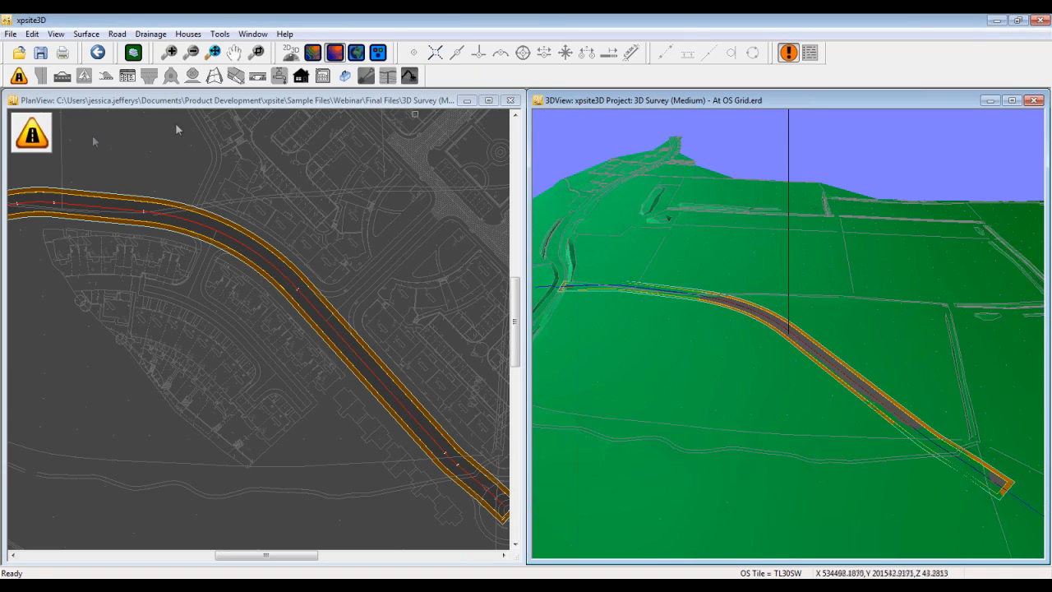
{"action": "mouse_move", "coordinate": [43, 141]}
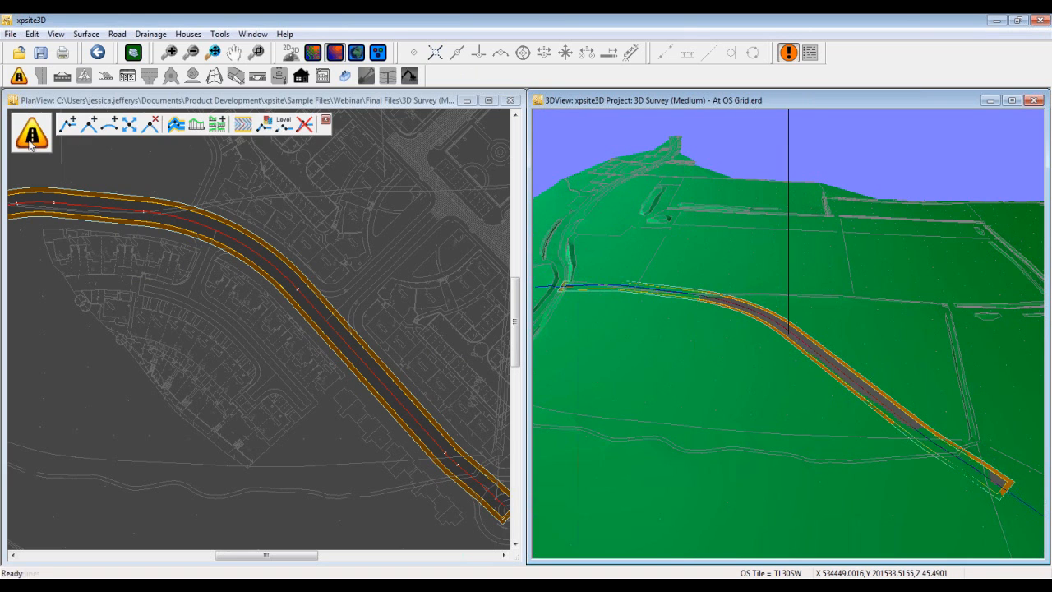
{"action": "left_click", "coordinate": [244, 125]}
{"action": "left_click", "coordinate": [411, 254]}
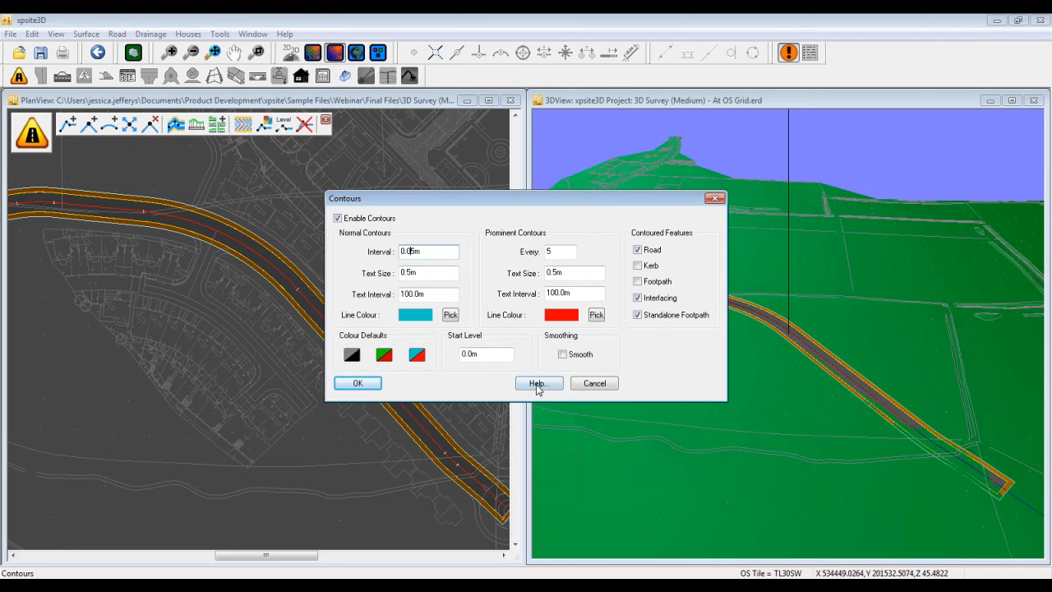
{"action": "left_click", "coordinate": [362, 382]}
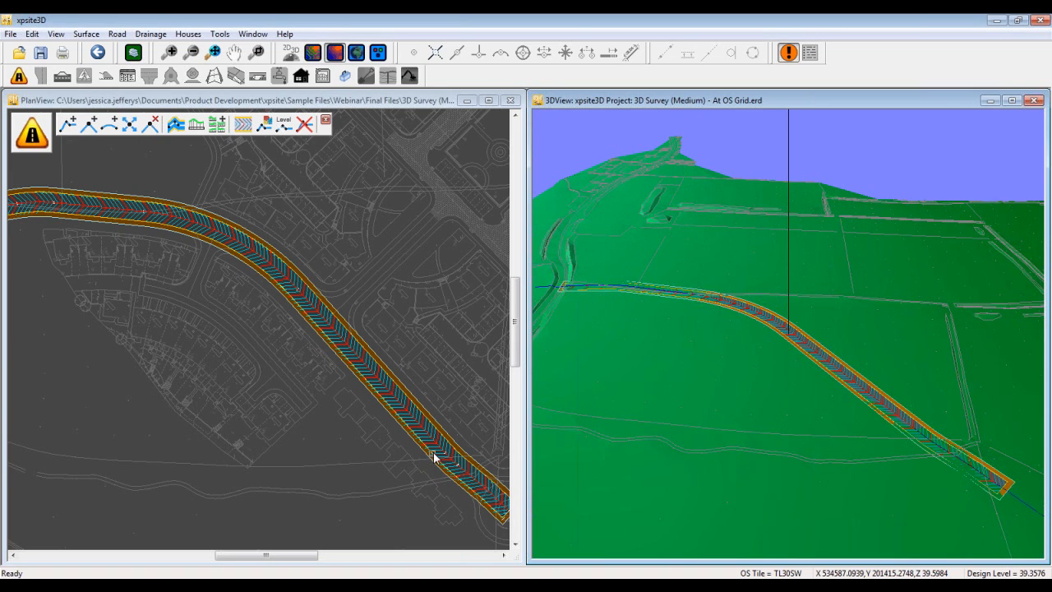
{"action": "left_click", "coordinate": [68, 124]}
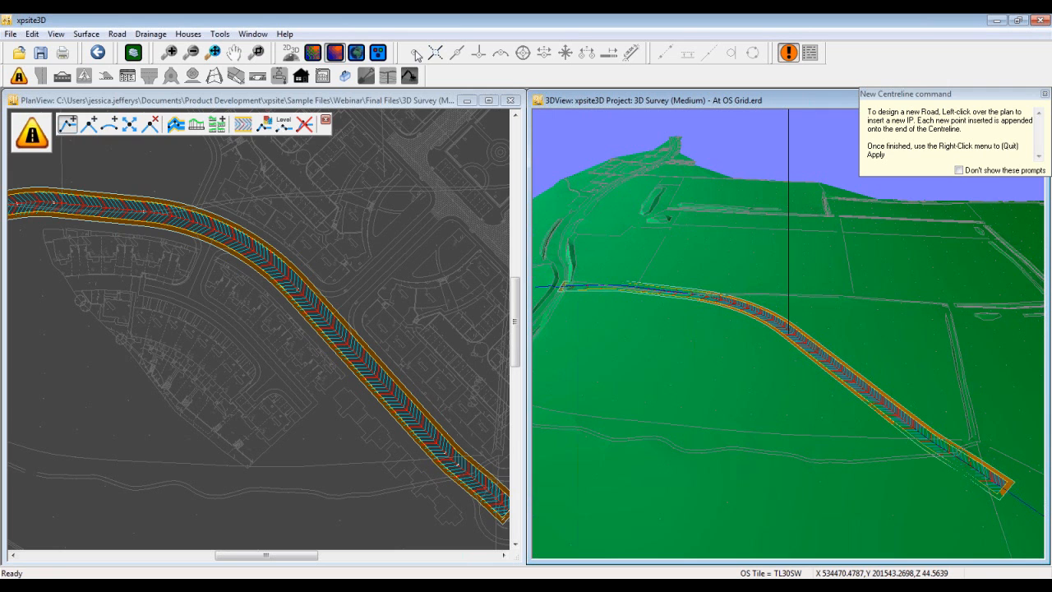
{"action": "scroll", "coordinate": [208, 318], "scroll_direction": "up", "scroll_amount": 3}
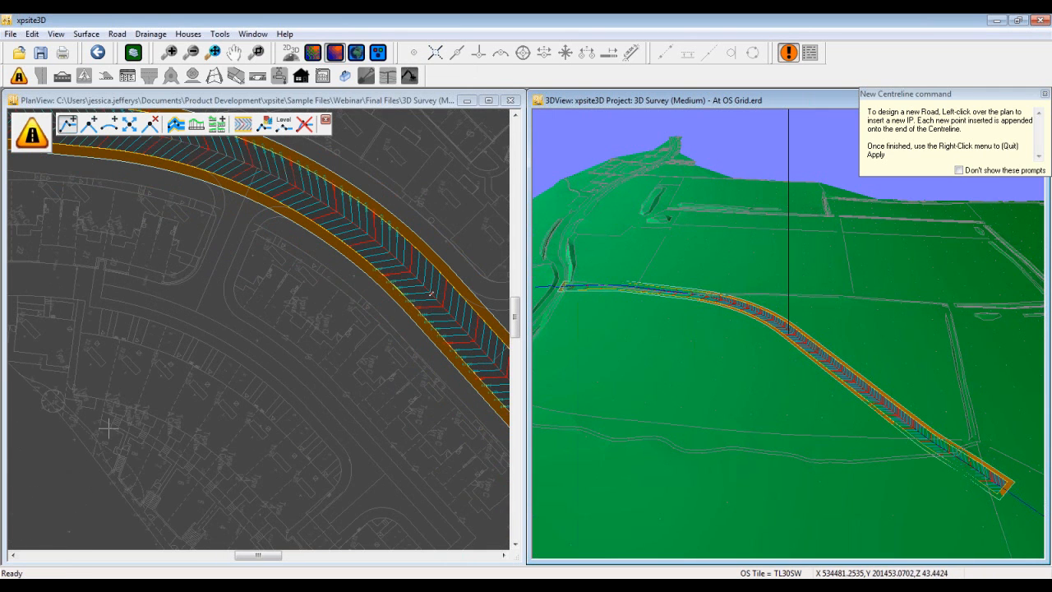
{"action": "left_click_drag", "start_coordinate": [972, 99], "coordinate": [801, 136]}
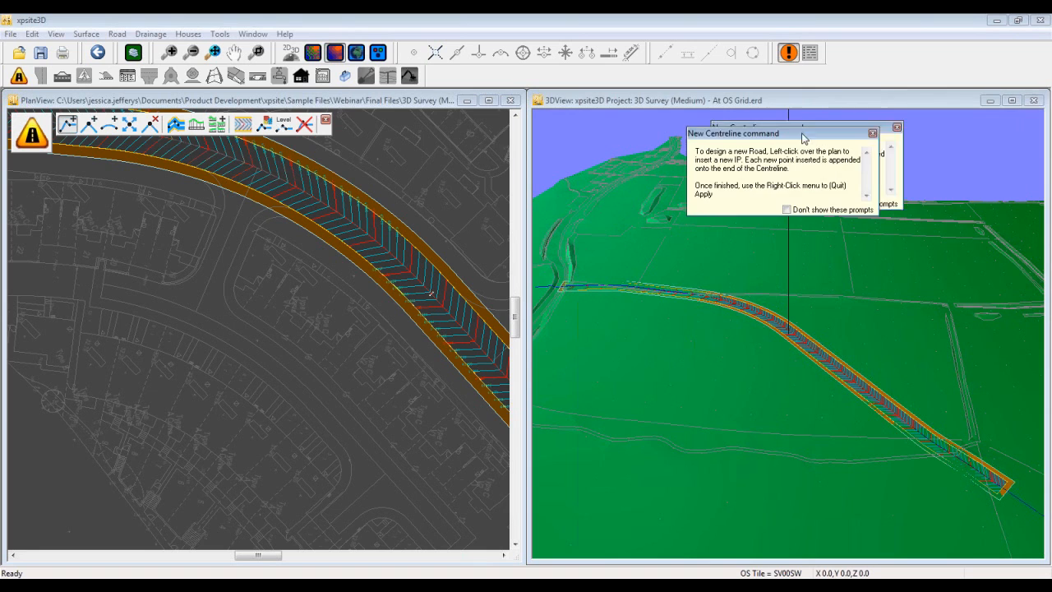
{"action": "left_click", "coordinate": [874, 131]}
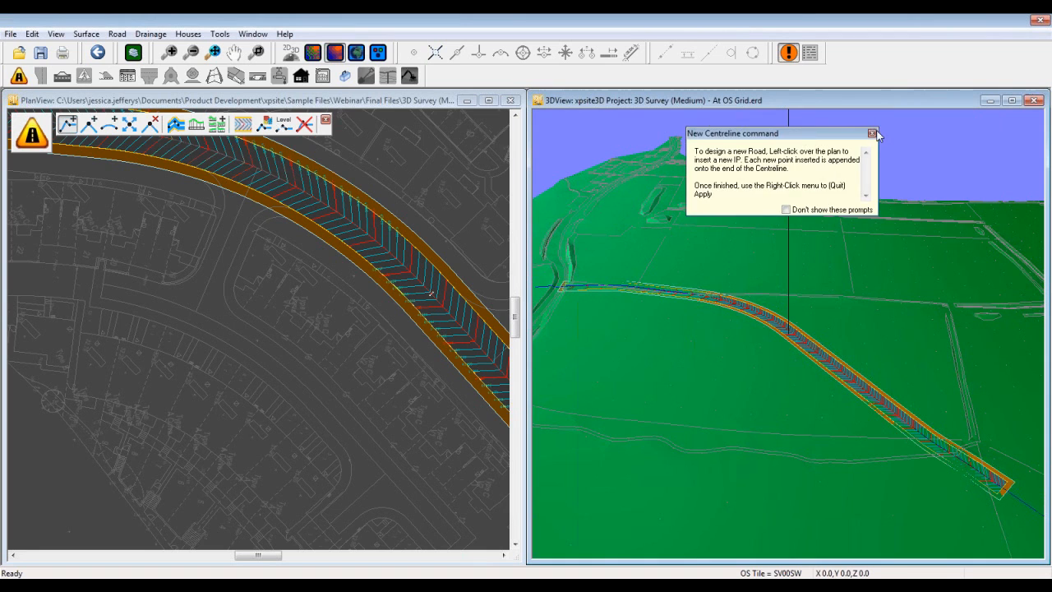
{"action": "left_click", "coordinate": [382, 151]}
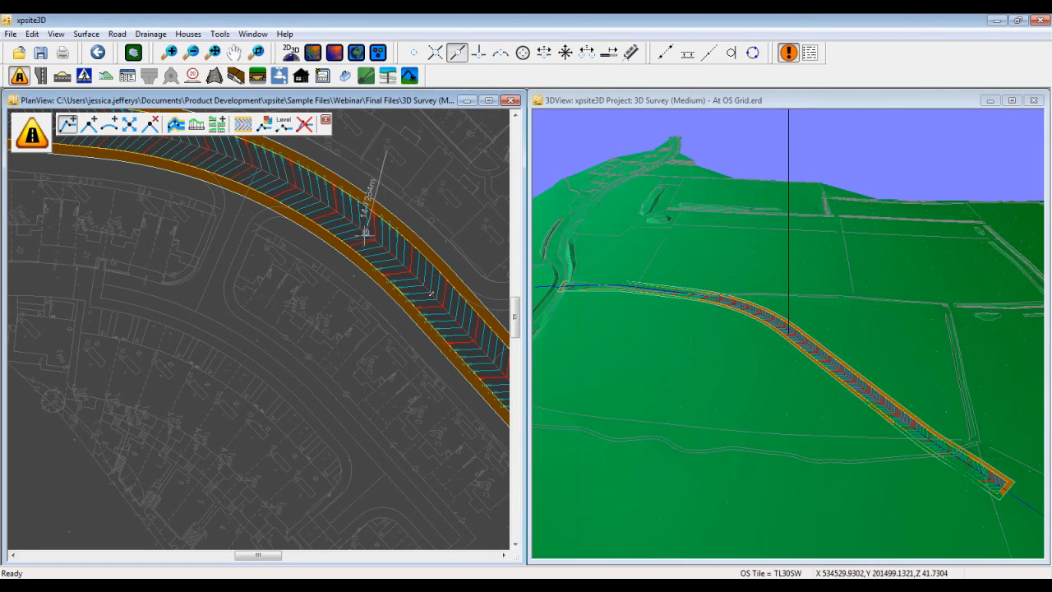
{"action": "key", "text": "Escape"}
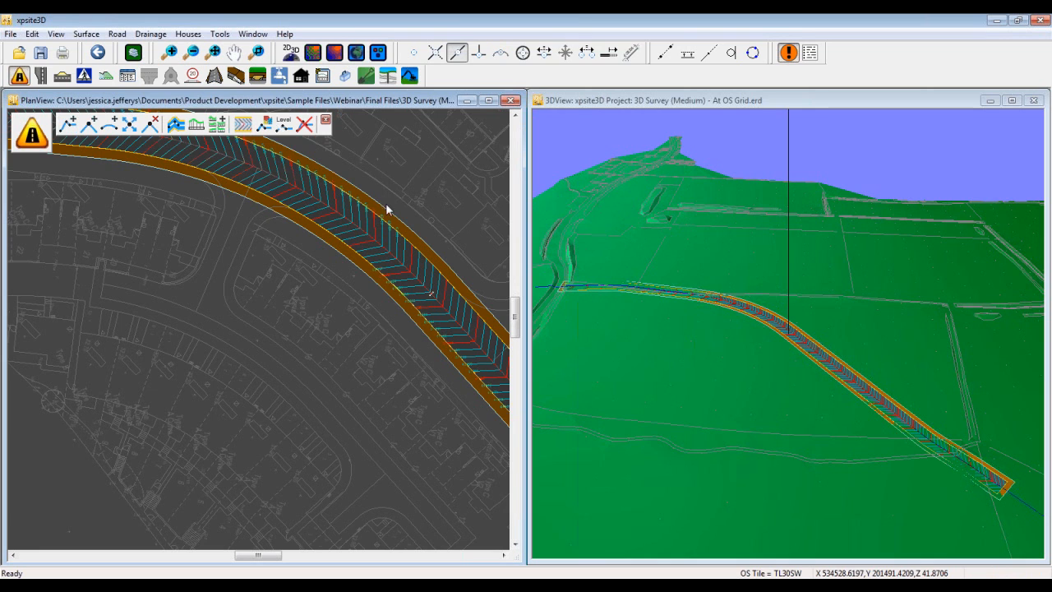
Draw a two-point centreline with point snapping from the layout's short side street south of the main road to the main road, and apply it
{"action": "left_click", "coordinate": [67, 123]}
{"action": "left_click", "coordinate": [413, 52]}
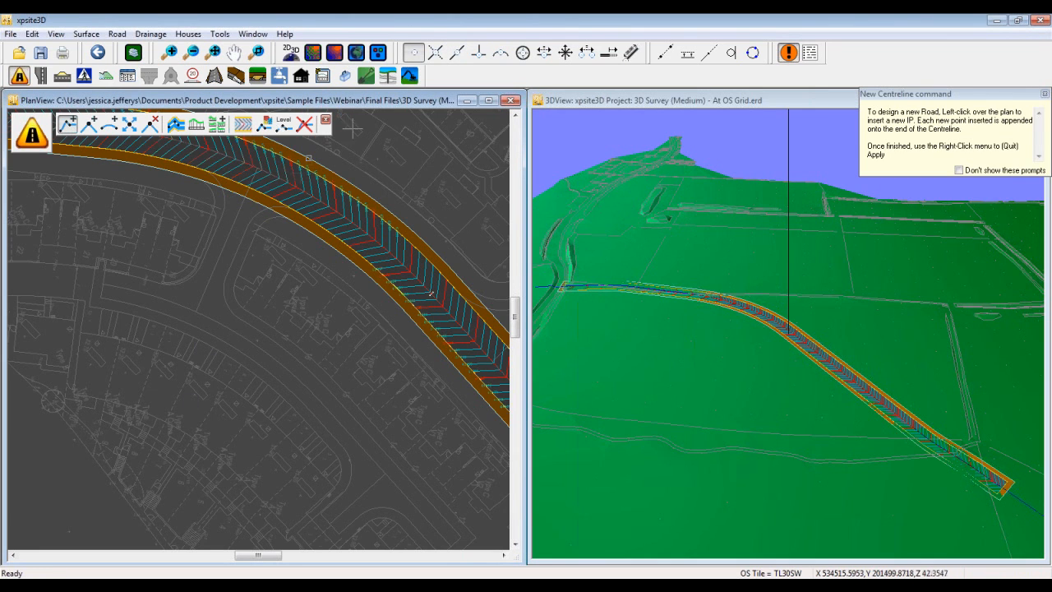
{"action": "left_click", "coordinate": [193, 312]}
{"action": "left_click", "coordinate": [257, 170]}
{"action": "right_click", "coordinate": [303, 292]}
{"action": "left_click", "coordinate": [293, 339]}
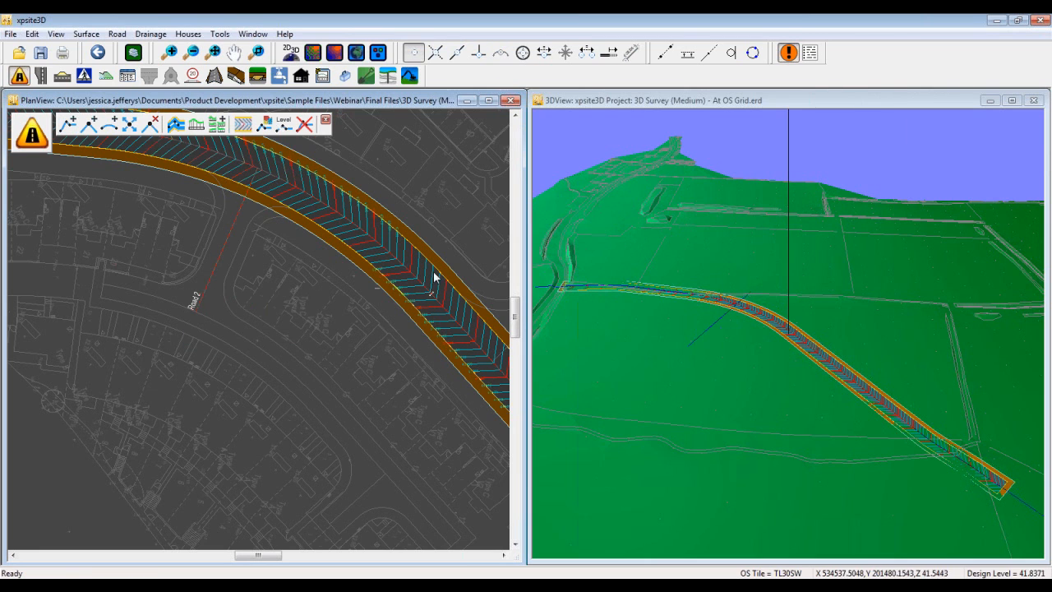
Pick a 2.4 m left channel width for Road 2 from the layout's kerb line and create its channels, kerbs and footpaths
{"action": "left_click", "coordinate": [175, 124]}
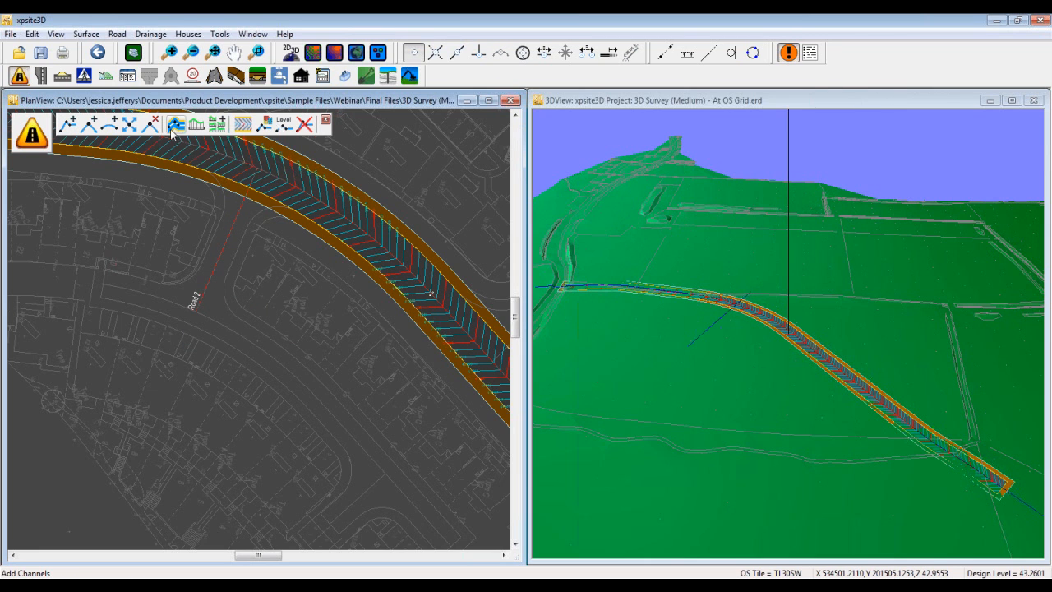
{"action": "left_click", "coordinate": [228, 235]}
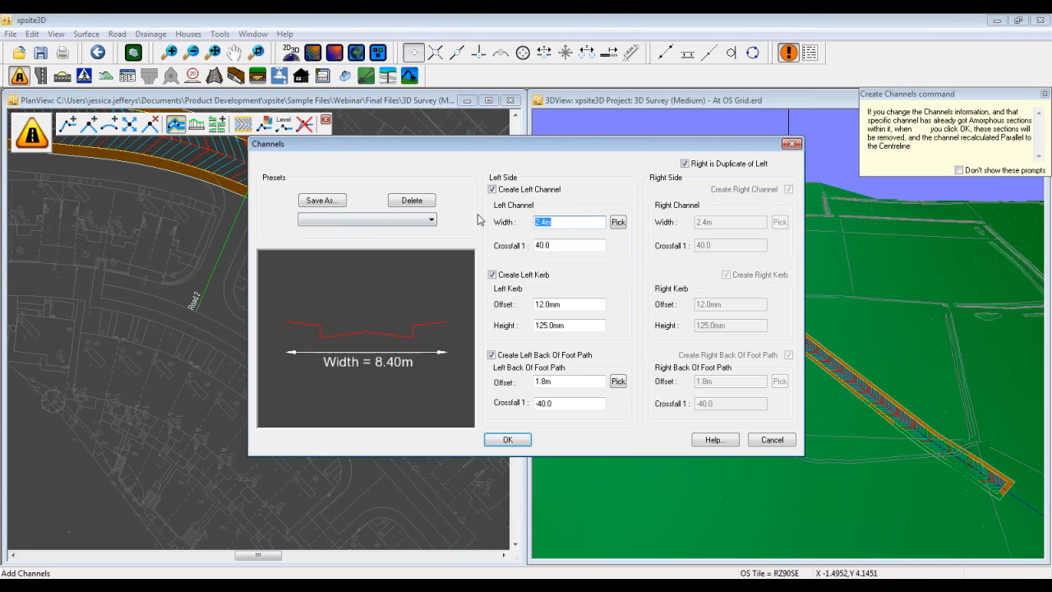
{"action": "left_click", "coordinate": [618, 227]}
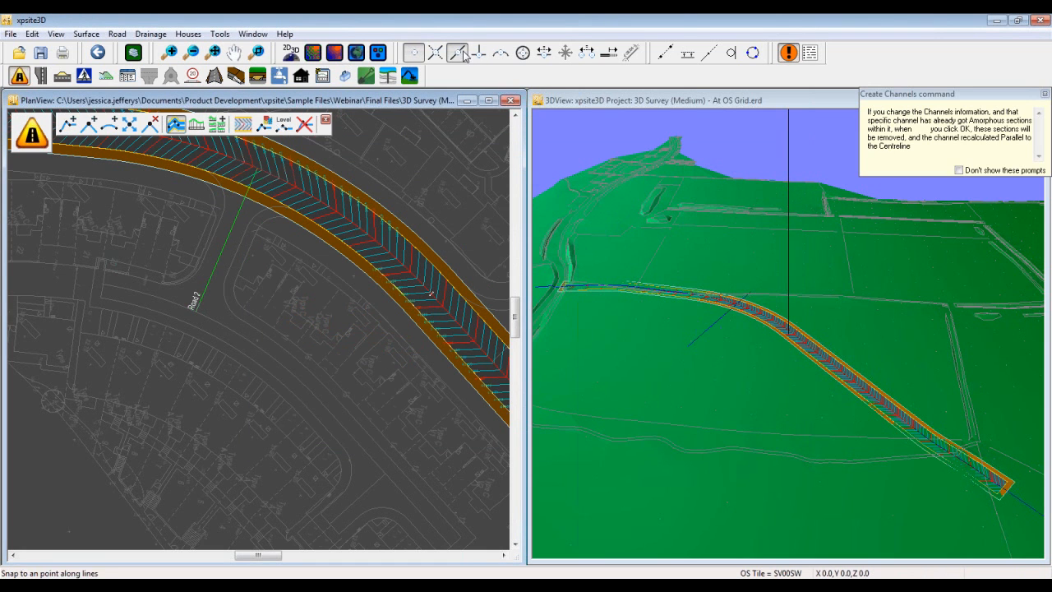
{"action": "left_click", "coordinate": [457, 52]}
{"action": "left_click", "coordinate": [239, 238]}
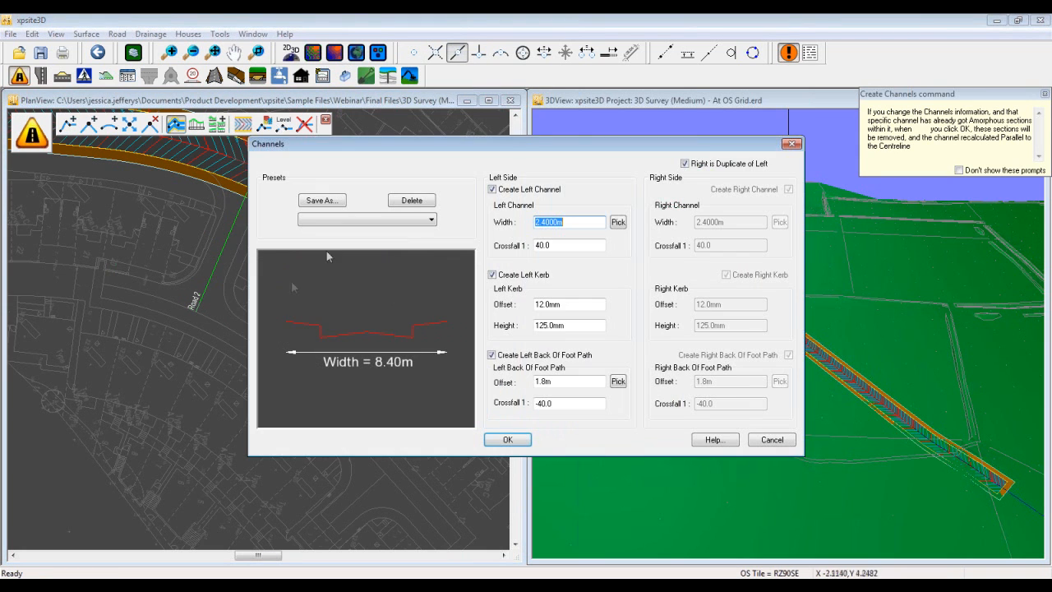
{"action": "left_click", "coordinate": [511, 438]}
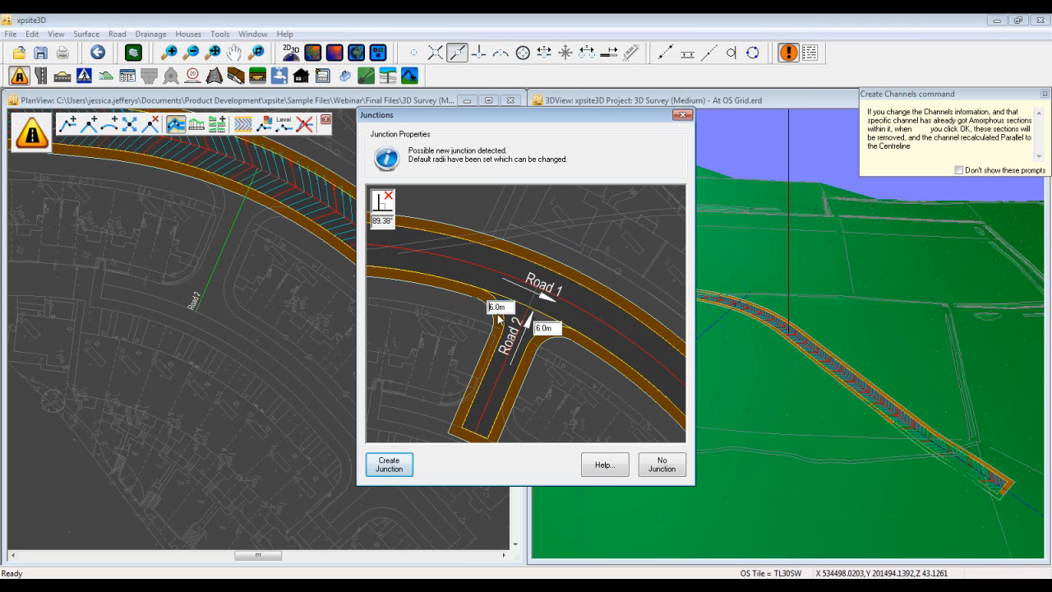
Create the junction between Road 1 and Road 2 with 6.0 m radii on both corners
{"action": "left_click_drag", "start_coordinate": [558, 124], "coordinate": [439, 156]}
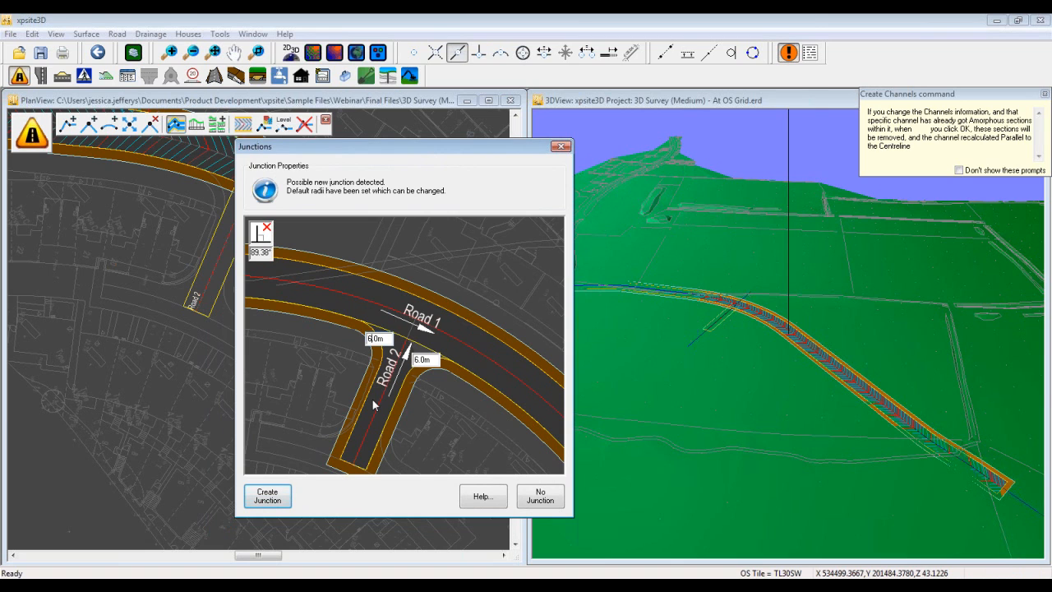
{"action": "key", "text": "Delete"}
{"action": "type", "text": "1"}
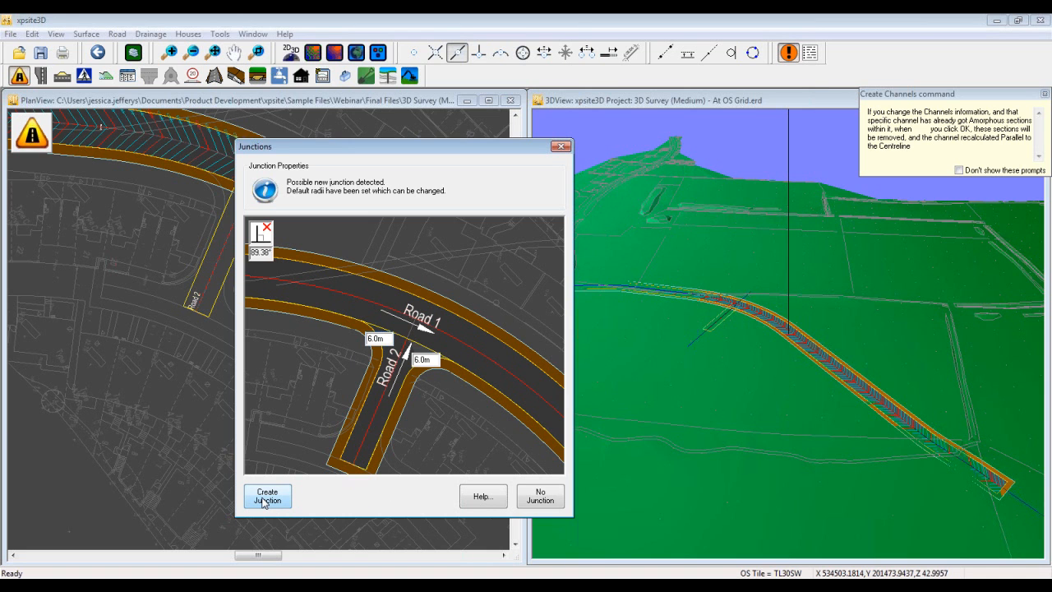
{"action": "left_click", "coordinate": [267, 496]}
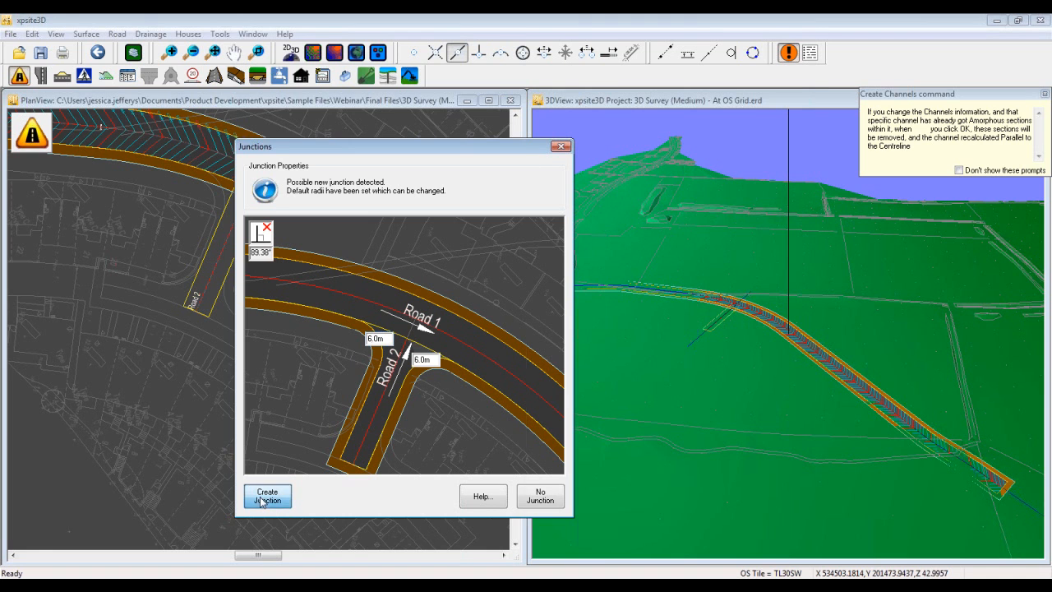
Draw a straight centreline with point snapping from the hatched area northeast of the main road down to the main road, and apply it
{"action": "scroll", "coordinate": [403, 202], "scroll_direction": "up", "scroll_amount": 2}
{"action": "middle_click_drag", "start_coordinate": [373, 266], "coordinate": [334, 332]}
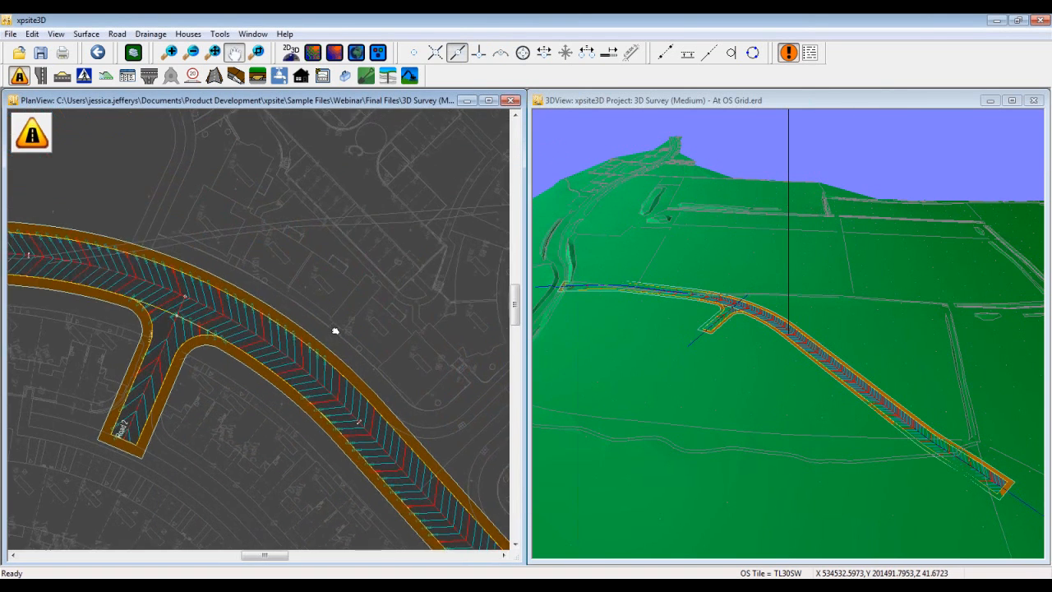
{"action": "scroll", "coordinate": [448, 384], "scroll_direction": "up", "scroll_amount": 1}
{"action": "middle_click_drag", "start_coordinate": [424, 373], "coordinate": [239, 271]}
{"action": "scroll", "coordinate": [432, 301], "scroll_direction": "down", "scroll_amount": 1}
{"action": "middle_click_drag", "start_coordinate": [431, 297], "coordinate": [327, 349]}
{"action": "left_click", "coordinate": [127, 75]}
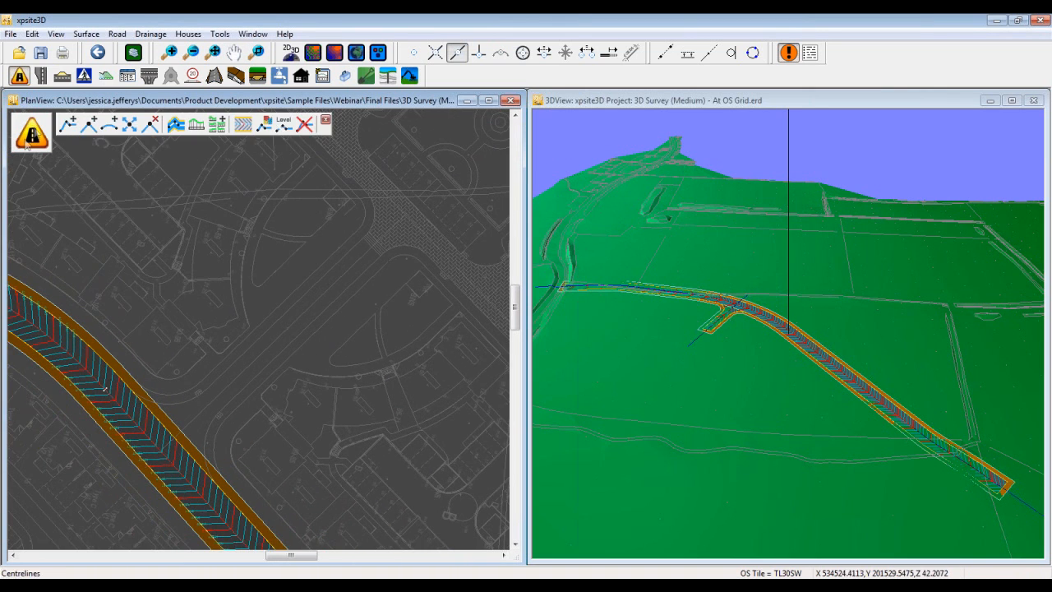
{"action": "left_click", "coordinate": [67, 124]}
{"action": "left_click", "coordinate": [413, 52]}
{"action": "left_click", "coordinate": [404, 217]}
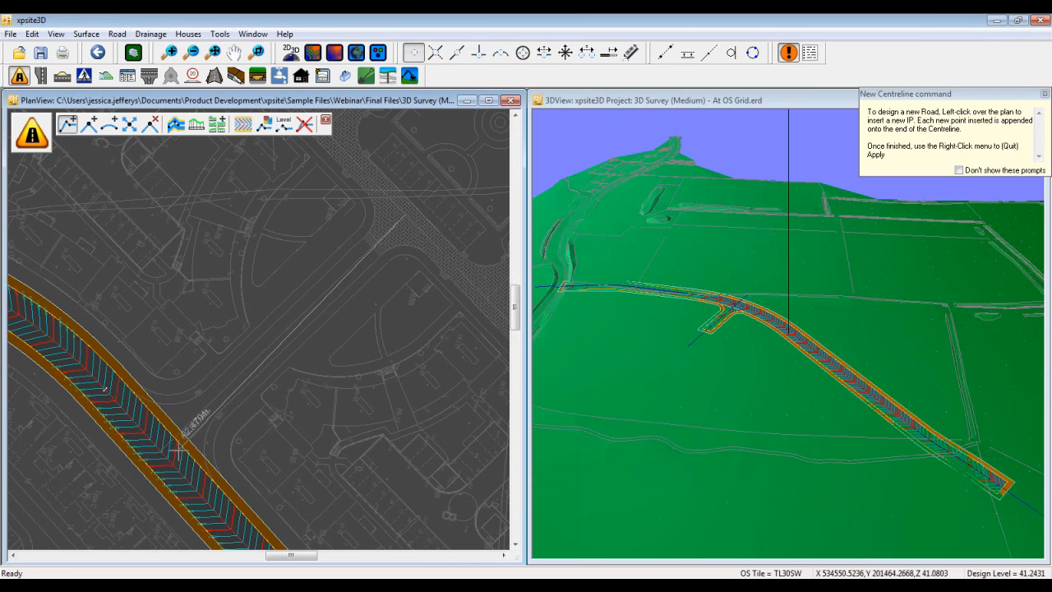
{"action": "right_click", "coordinate": [197, 454]}
{"action": "left_click", "coordinate": [246, 502]}
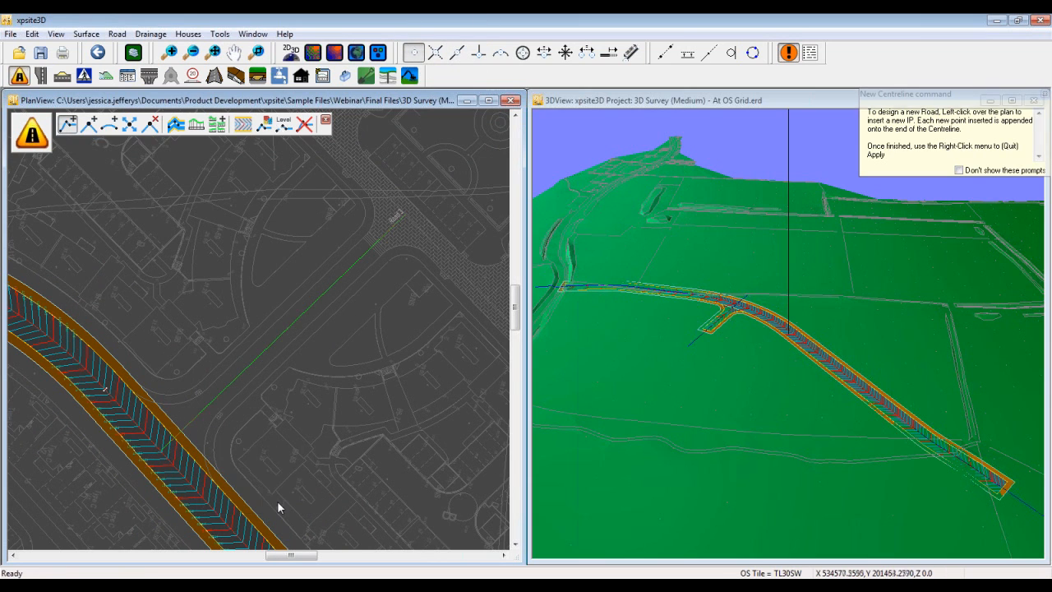
Pick a 2.39 m left channel width for Road 3 from the layout's kerb line and confirm its channels, kerbs and footpaths
{"action": "left_click", "coordinate": [175, 123]}
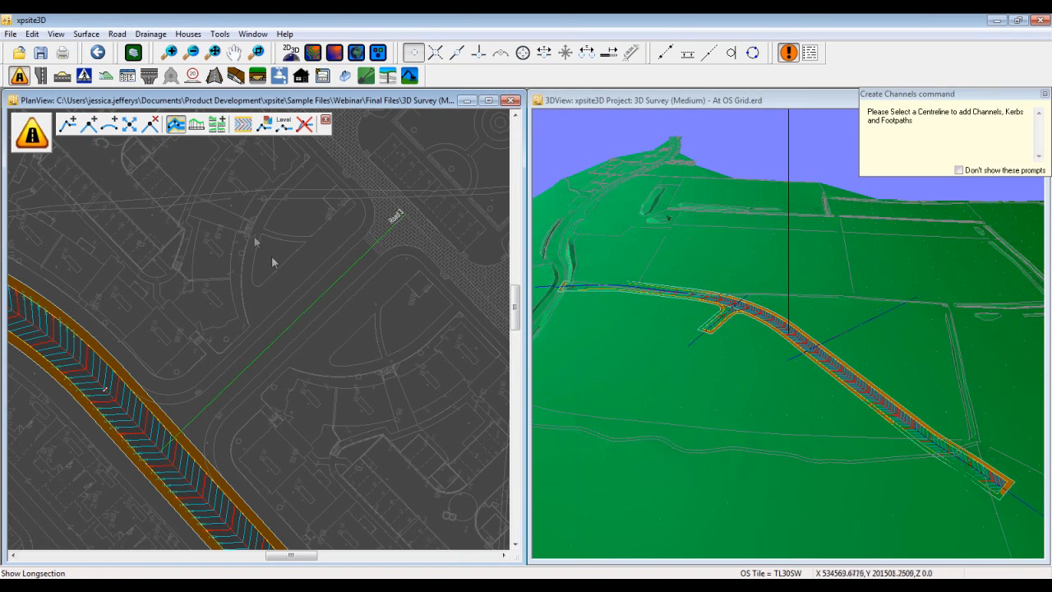
{"action": "left_click", "coordinate": [304, 320]}
{"action": "left_click", "coordinate": [621, 223]}
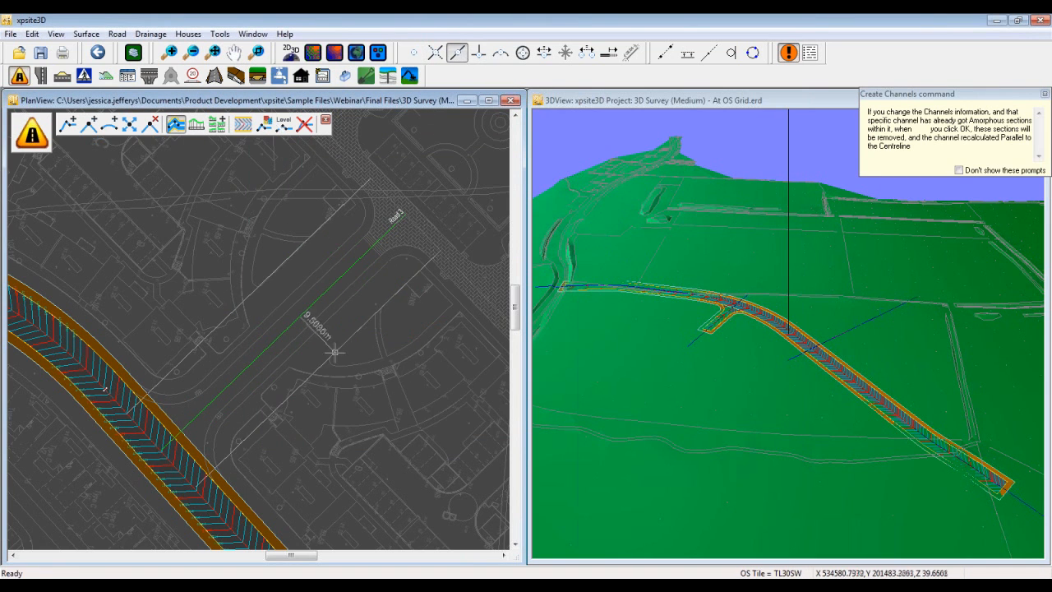
{"action": "left_click", "coordinate": [310, 313]}
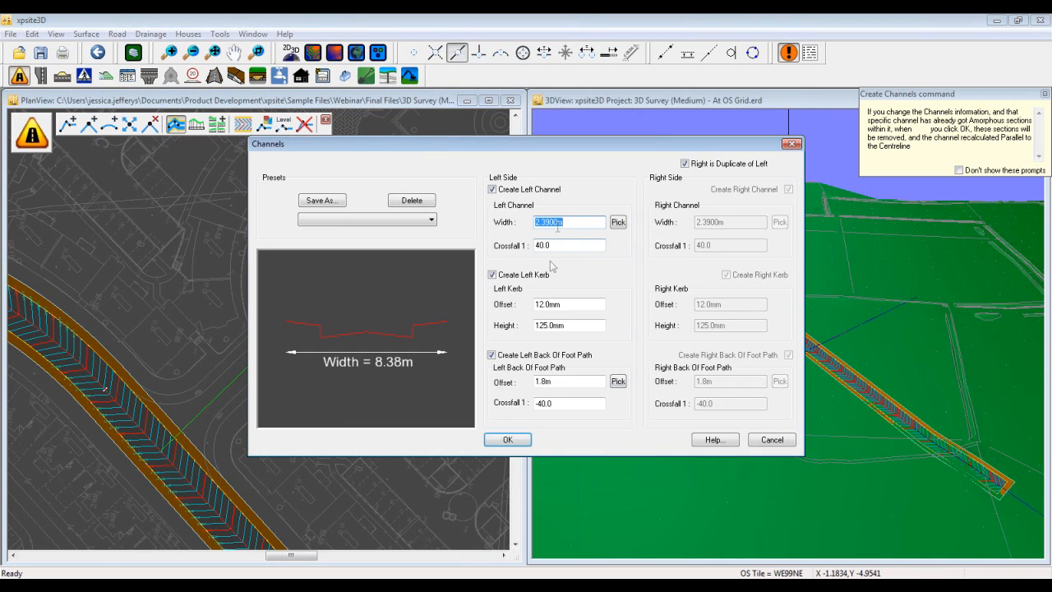
{"action": "left_click", "coordinate": [507, 439]}
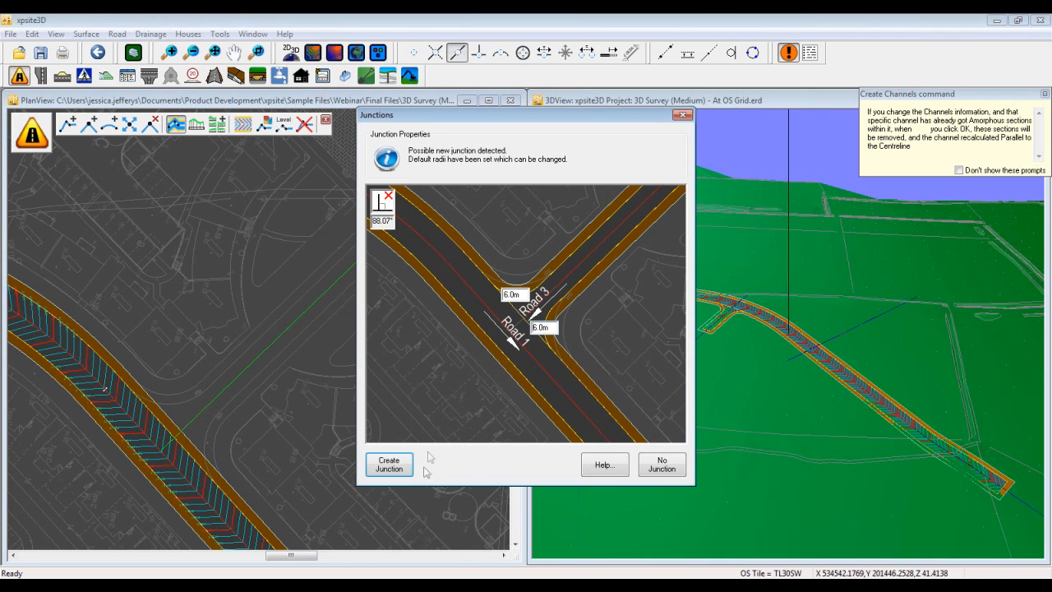
Set the upper corner radius of the Road 1 and Road 3 junction to 10.5 m, change the other corner's radius, and create the junction
{"action": "left_click", "coordinate": [508, 294]}
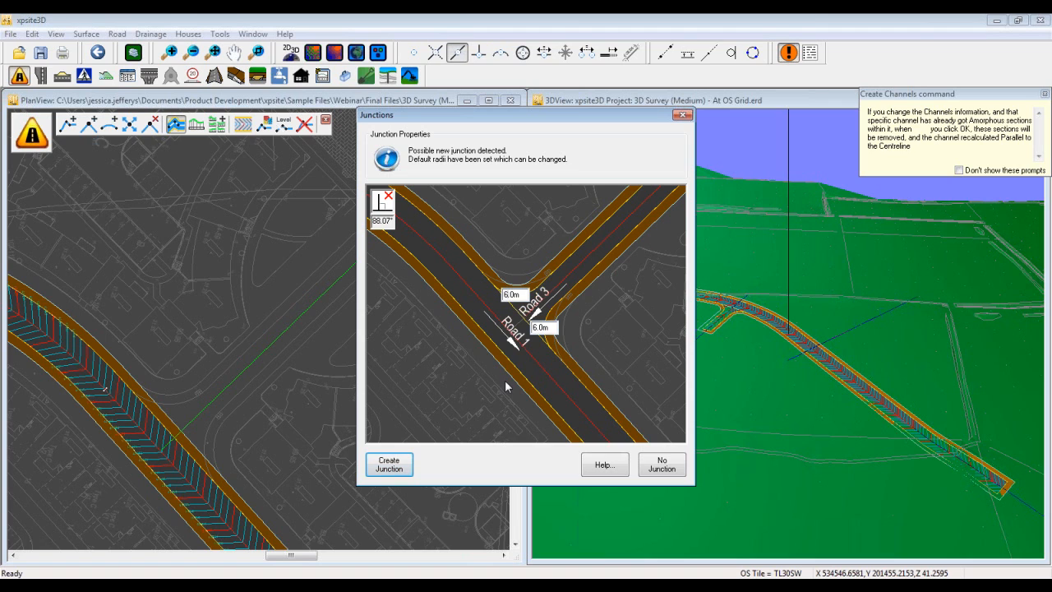
{"action": "key", "text": "BackSpace"}
{"action": "type", "text": "10"}
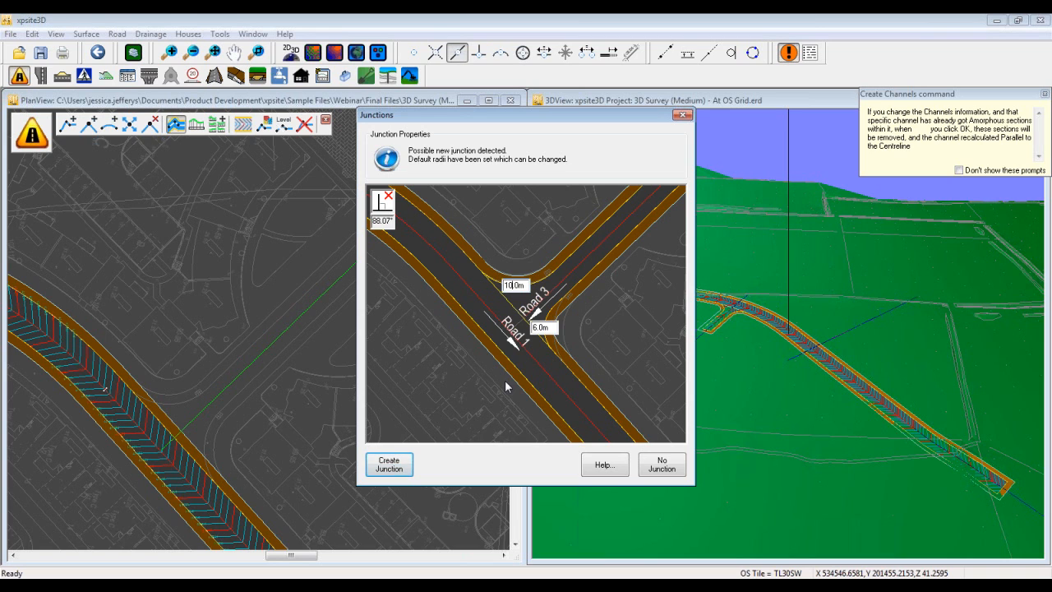
{"action": "key", "text": "Right"}
{"action": "key", "text": "Delete"}
{"action": "type", "text": "5"}
{"action": "key", "text": "Tab"}
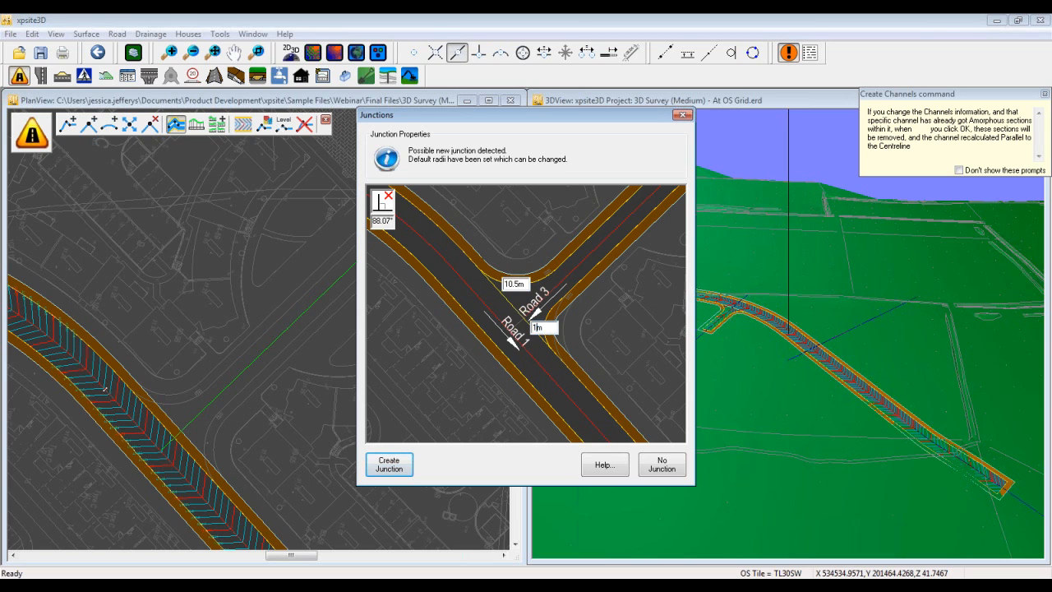
{"action": "left_click", "coordinate": [389, 465]}
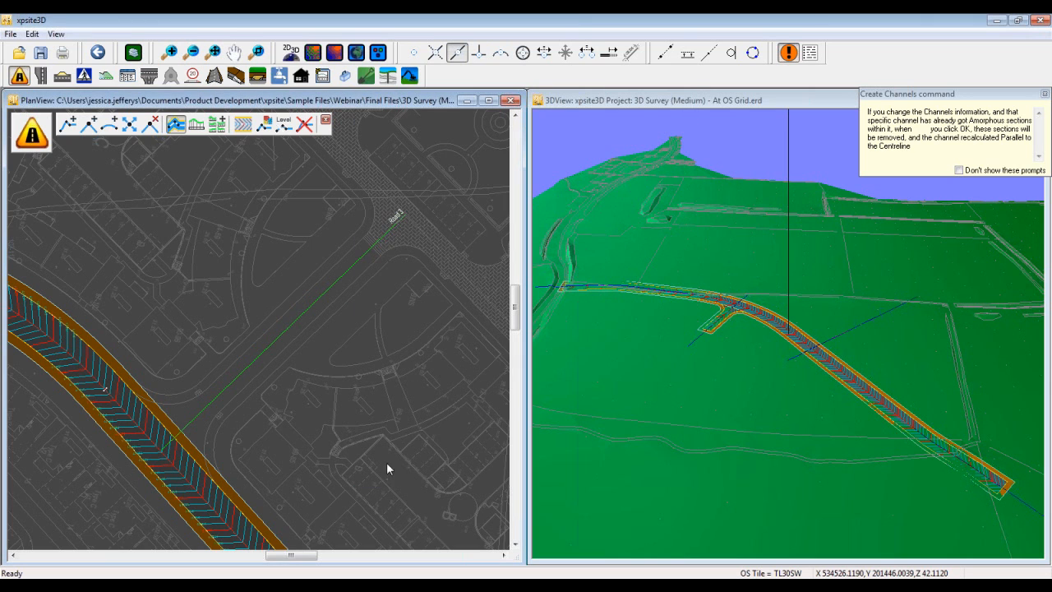
Open the long section of the main road, Road 1
{"action": "scroll", "coordinate": [229, 430], "scroll_direction": "down", "scroll_amount": 3}
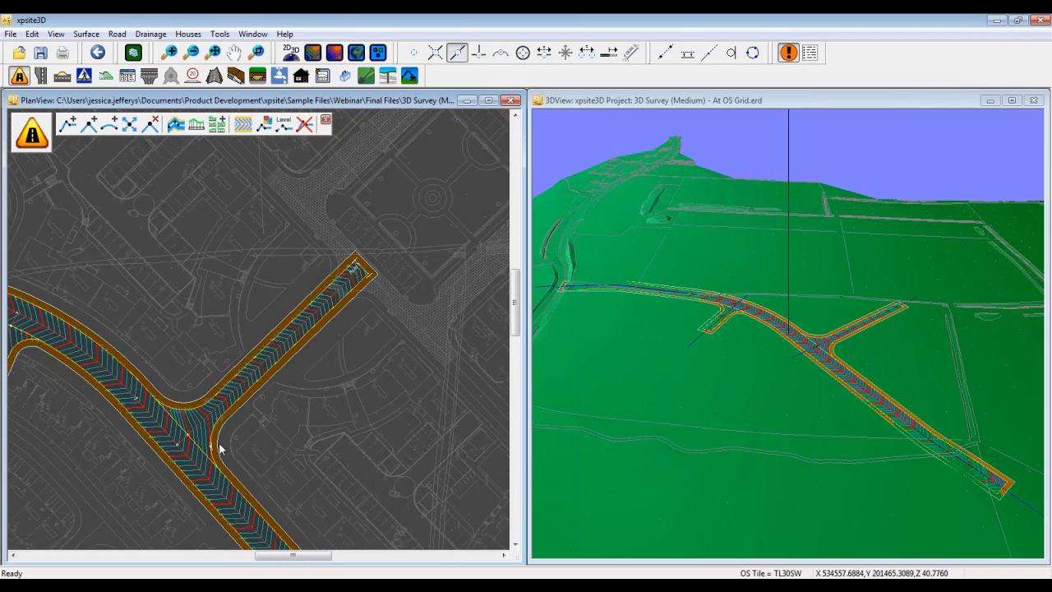
{"action": "middle_click_drag", "start_coordinate": [223, 442], "coordinate": [297, 280]}
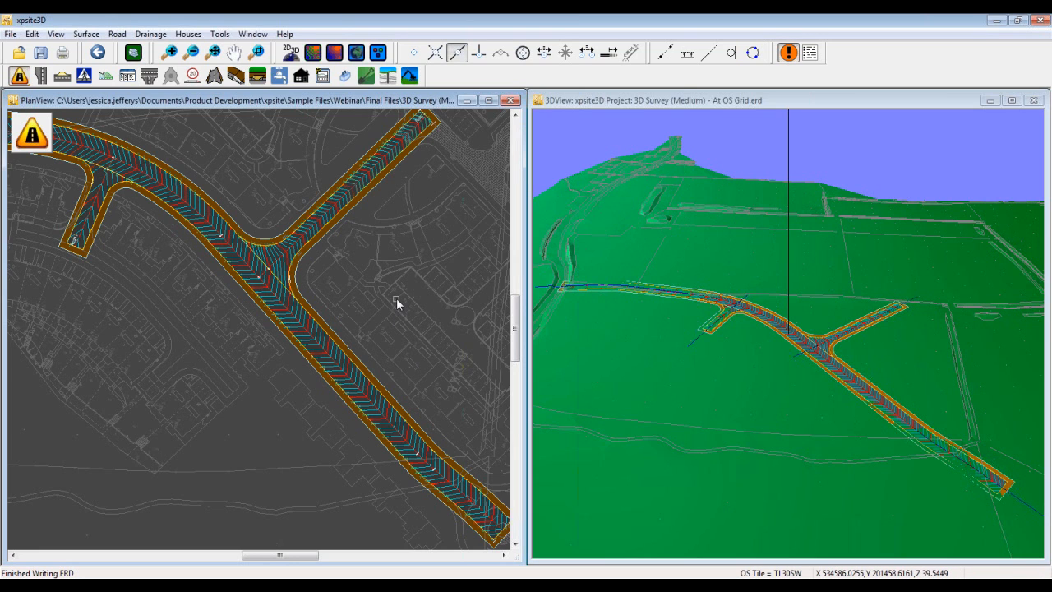
{"action": "left_click", "coordinate": [214, 75]}
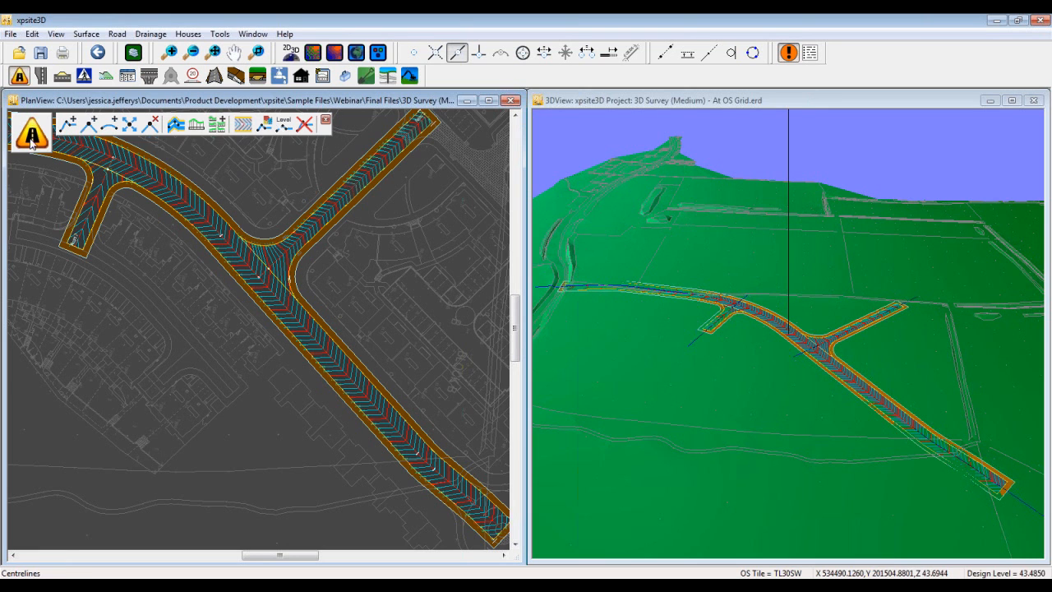
{"action": "left_click", "coordinate": [197, 125]}
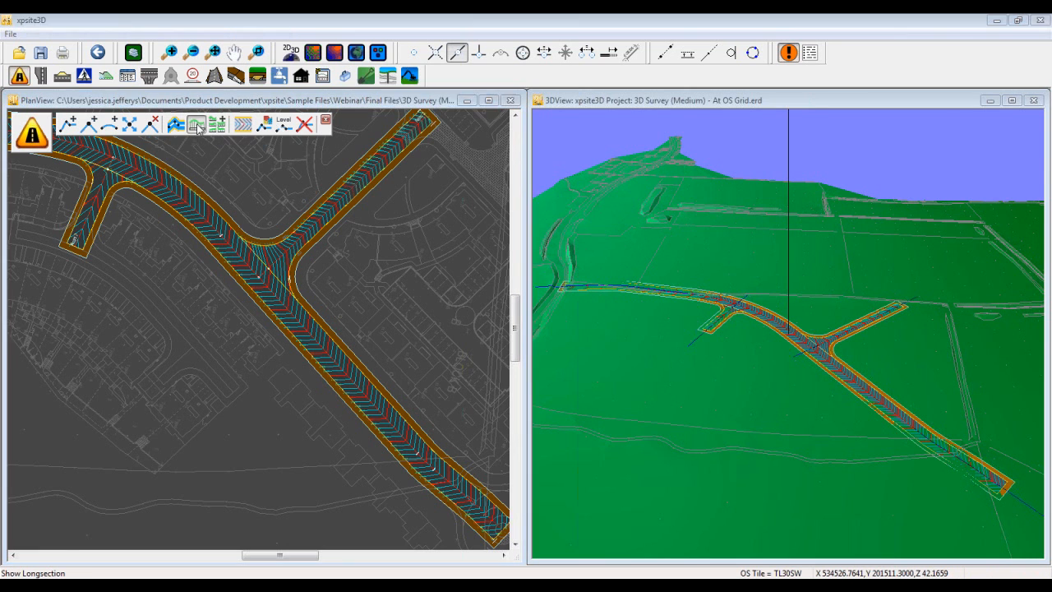
{"action": "left_click", "coordinate": [221, 233]}
Examine the main road and its two side-road junctions close up in the 3D view
{"action": "left_click", "coordinate": [781, 263]}
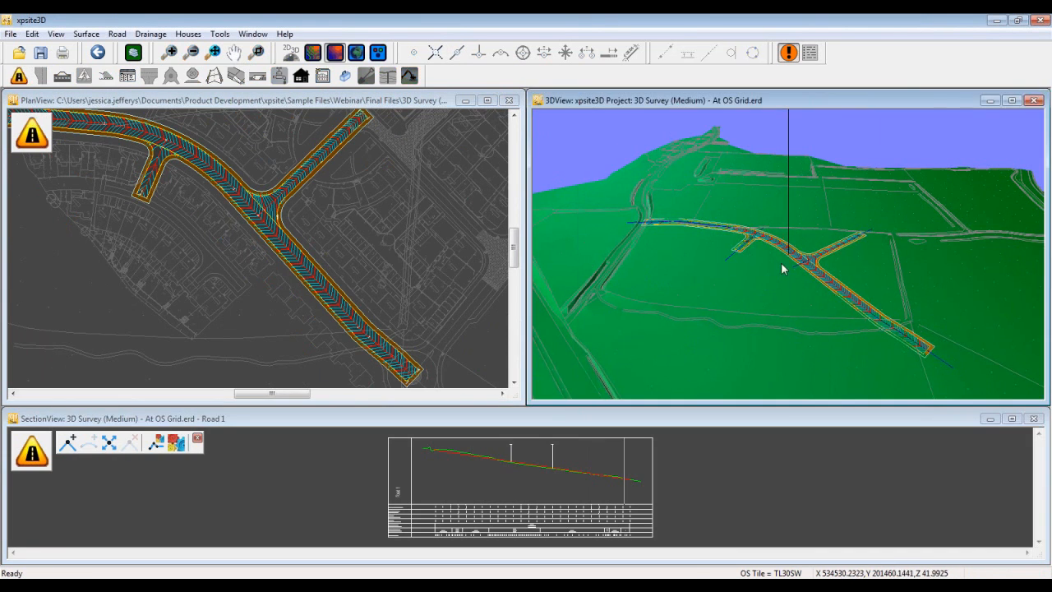
{"action": "scroll", "coordinate": [790, 238], "scroll_direction": "up", "scroll_amount": 3}
{"action": "scroll", "coordinate": [791, 240], "scroll_direction": "up", "scroll_amount": 2}
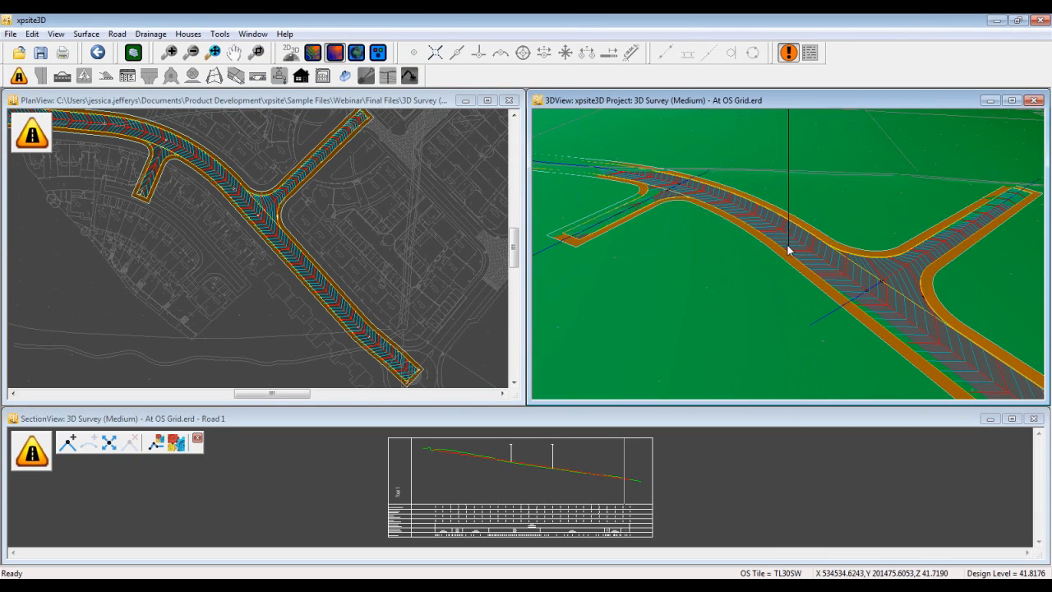
{"action": "scroll", "coordinate": [800, 232], "scroll_direction": "up", "scroll_amount": 3}
{"action": "left_click_drag", "start_coordinate": [806, 228], "coordinate": [770, 178]}
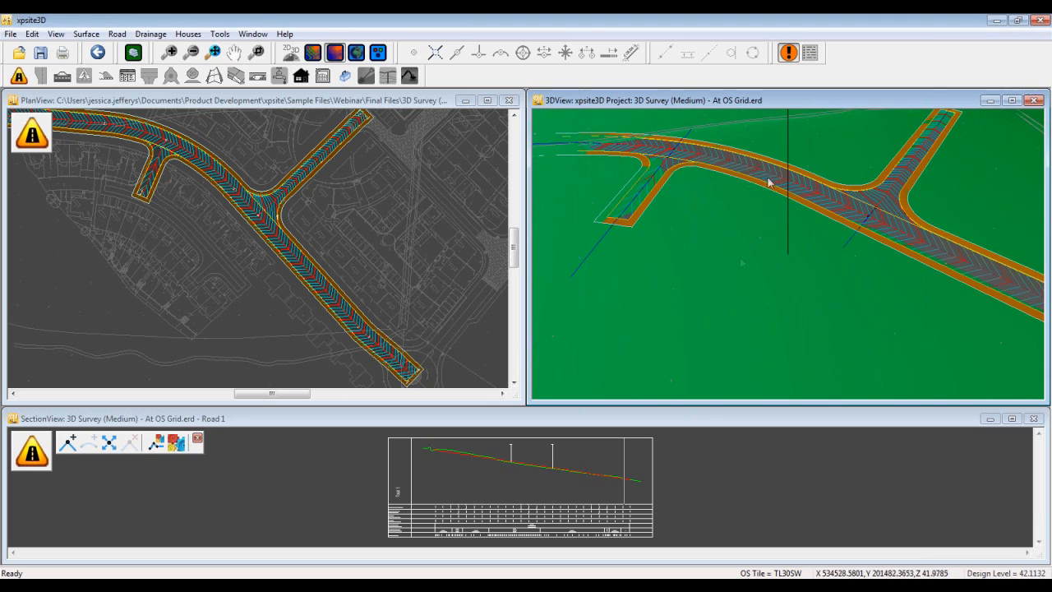
Enlarge the Road 1 long section and add three vertical profile points: near the start, by the first junction, and near the road's end
{"action": "left_click_drag", "start_coordinate": [727, 409], "coordinate": [710, 222]}
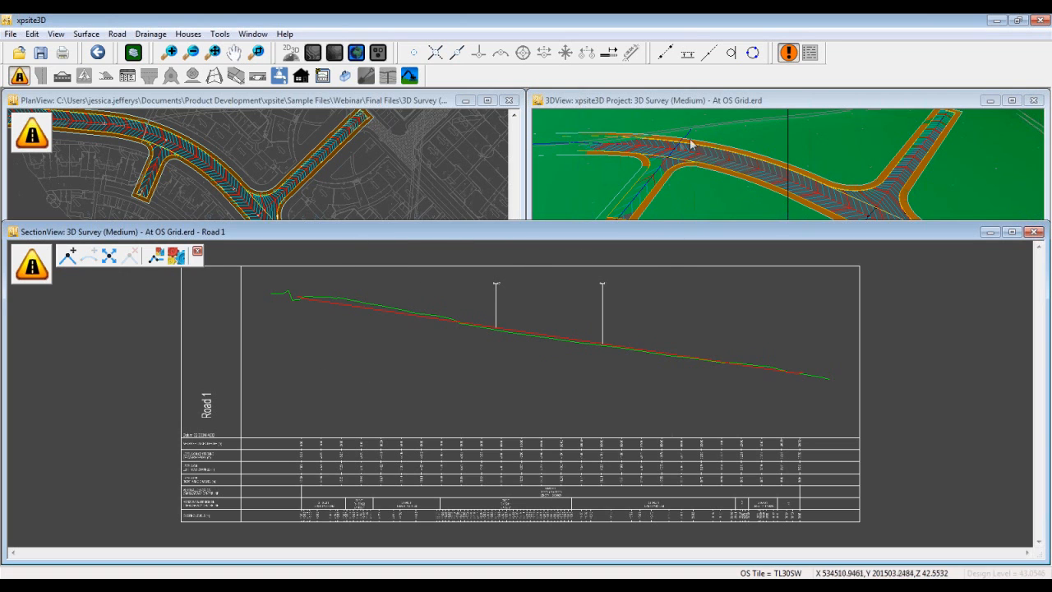
{"action": "left_click", "coordinate": [107, 259]}
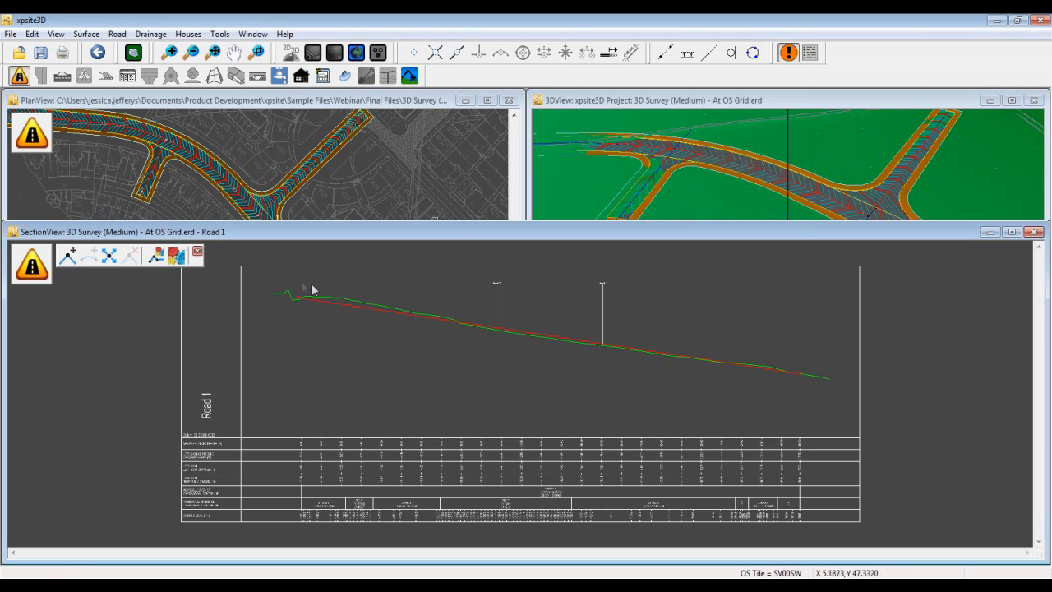
{"action": "left_click", "coordinate": [68, 257]}
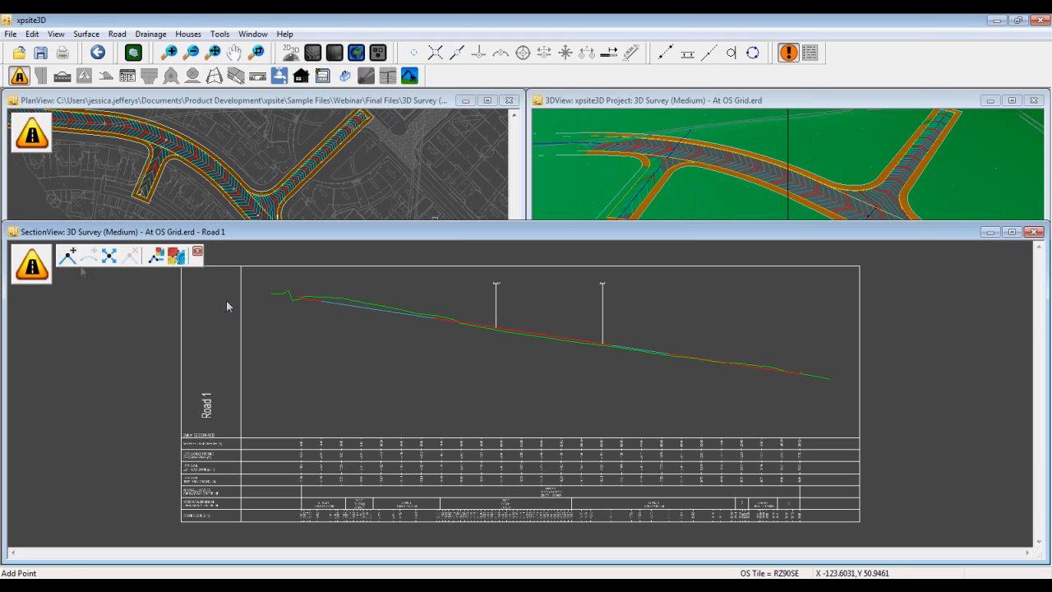
{"action": "left_click", "coordinate": [361, 295]}
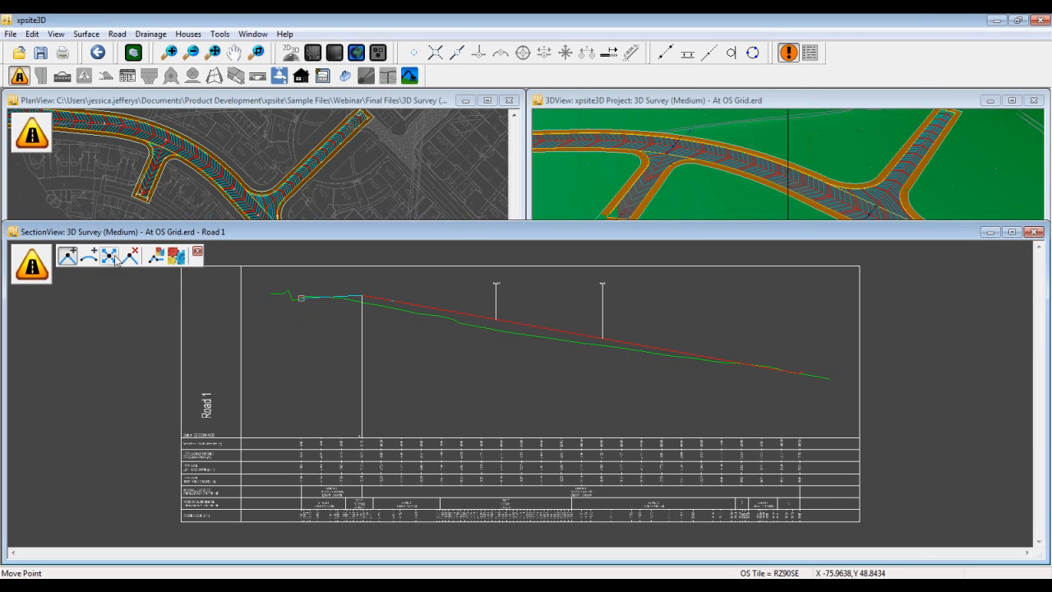
{"action": "left_click", "coordinate": [497, 327]}
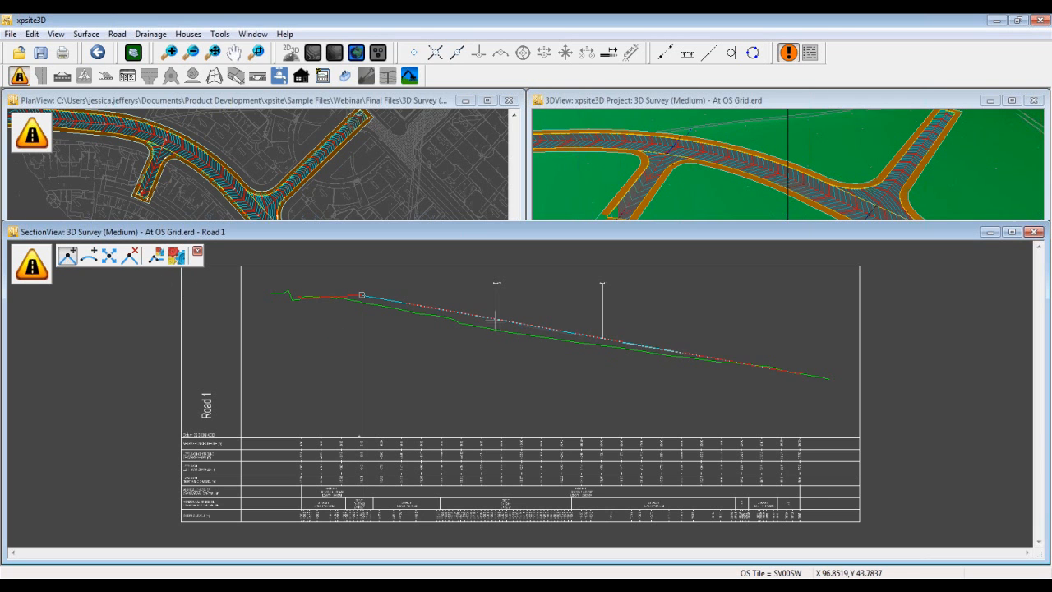
{"action": "left_click", "coordinate": [737, 362]}
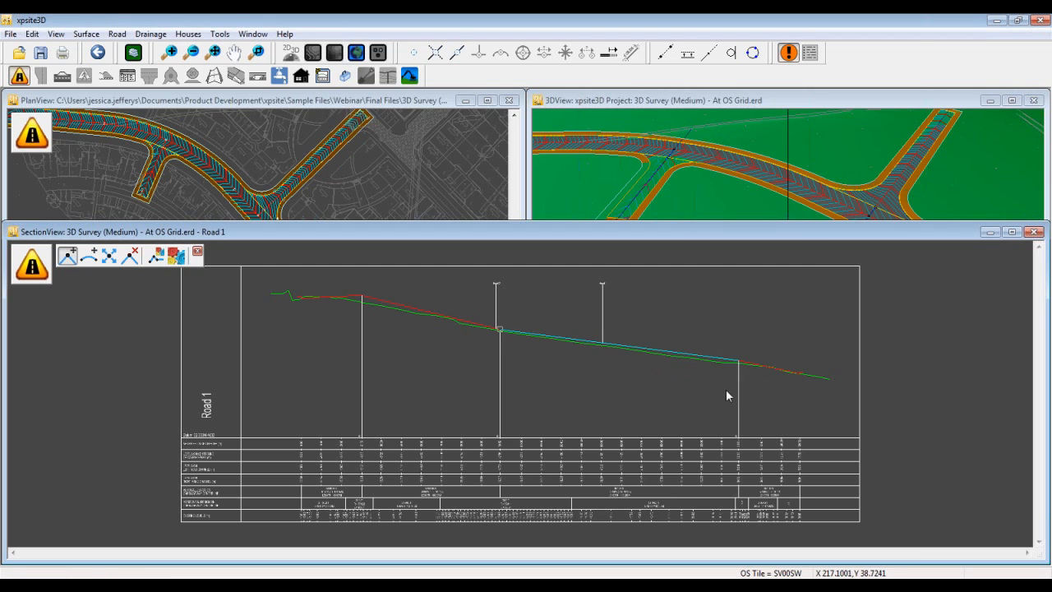
Add parabolic vertical curves at Road 1's three profile points, defining the middle curve through its length properties
{"action": "left_click", "coordinate": [90, 258]}
{"action": "left_click", "coordinate": [361, 296]}
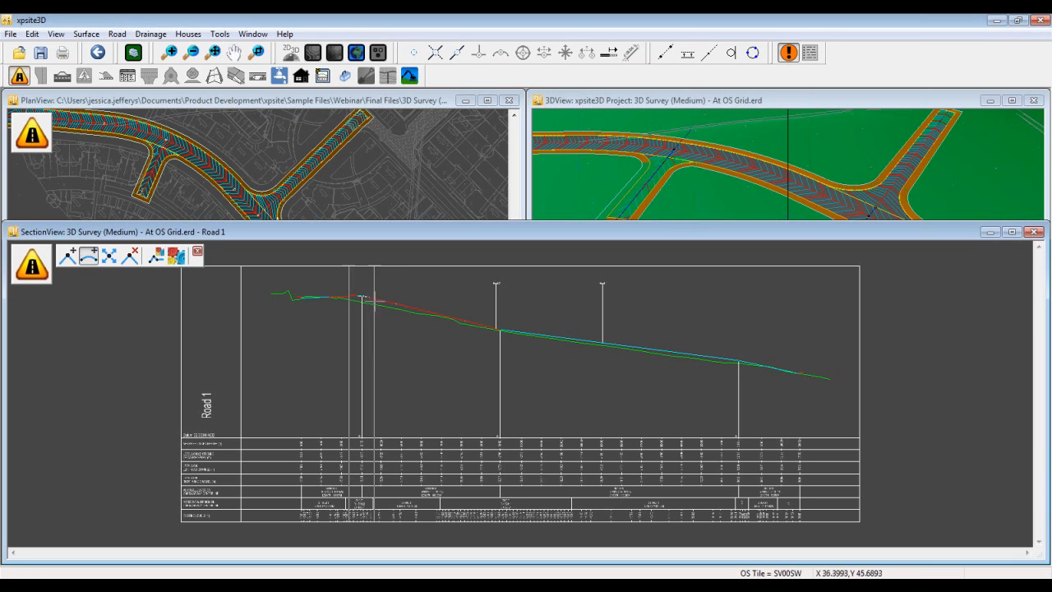
{"action": "left_click", "coordinate": [413, 316]}
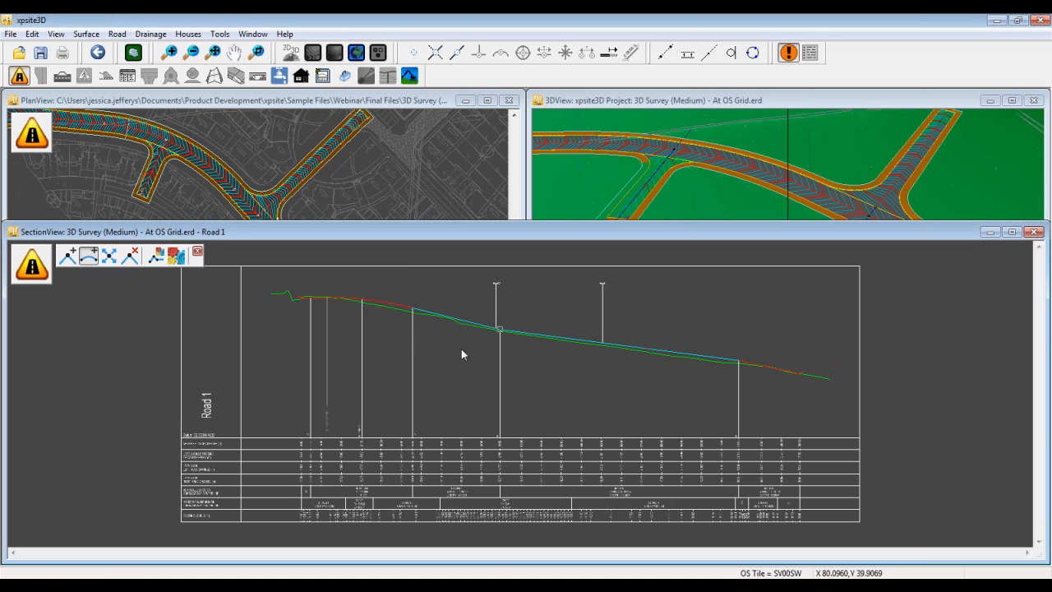
{"action": "right_click", "coordinate": [499, 328]}
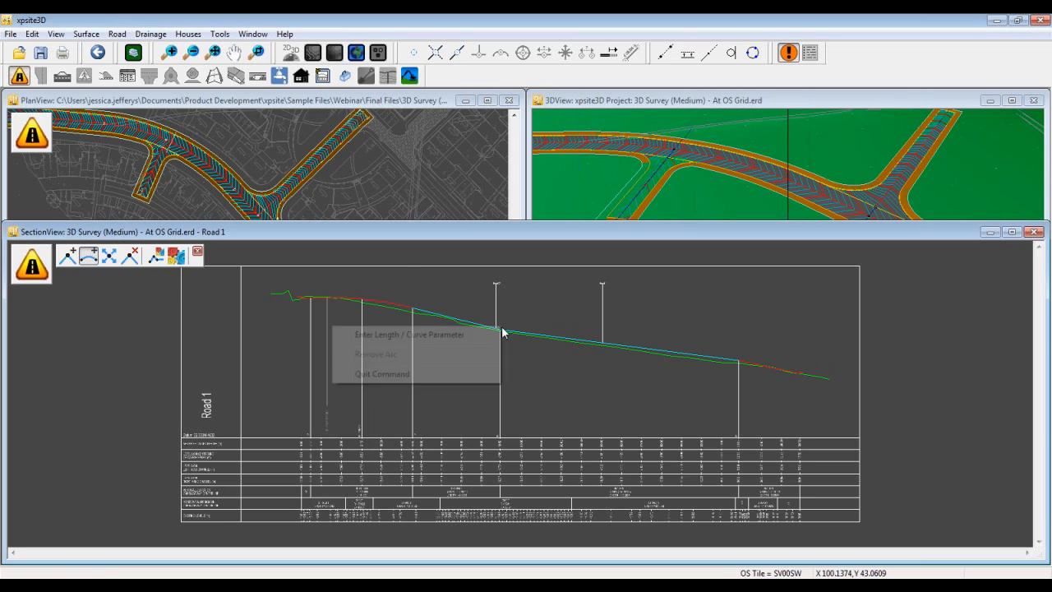
{"action": "left_click", "coordinate": [465, 339]}
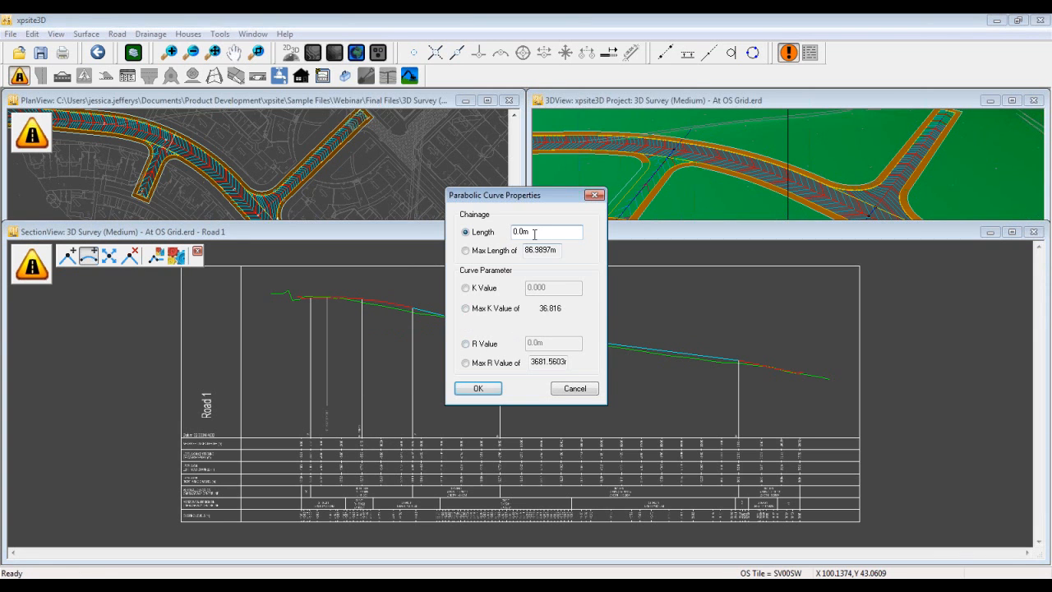
{"action": "left_click", "coordinate": [478, 387]}
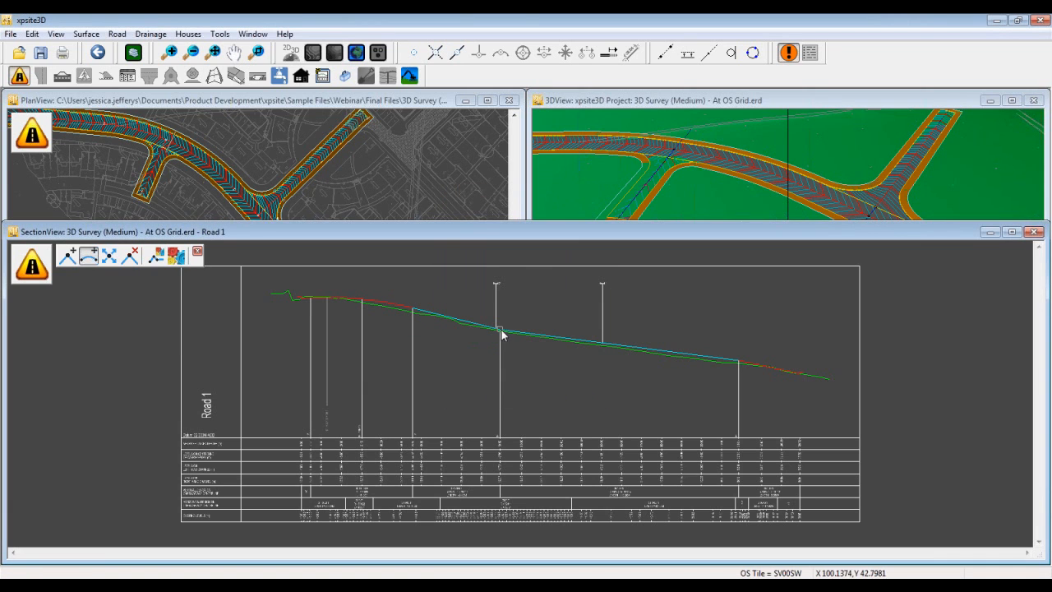
{"action": "left_click", "coordinate": [760, 369]}
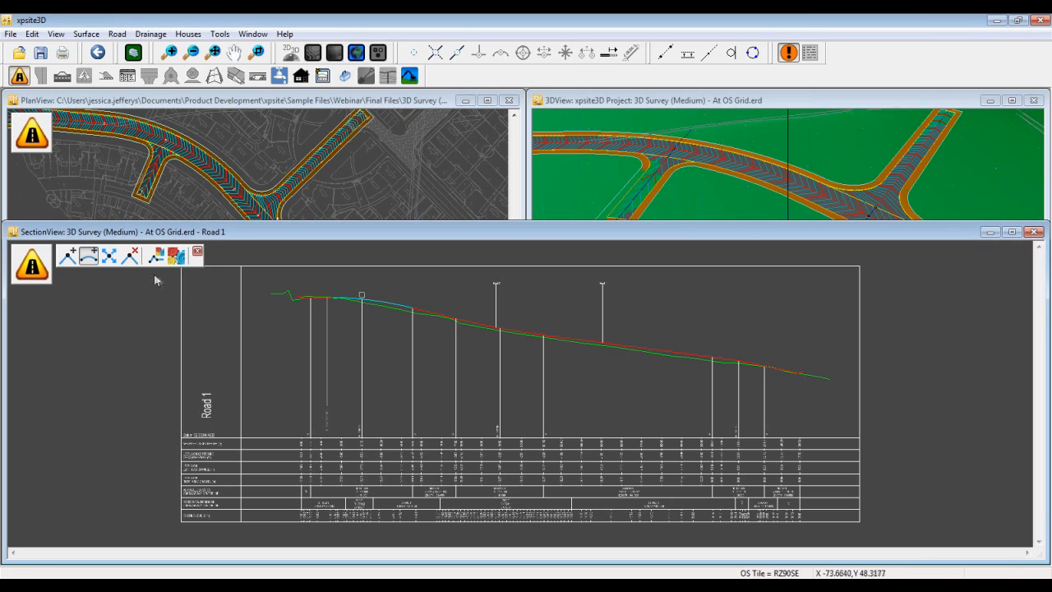
Raise the three Road 1 profile points slightly and shift the middle one further along the road
{"action": "left_click", "coordinate": [109, 257]}
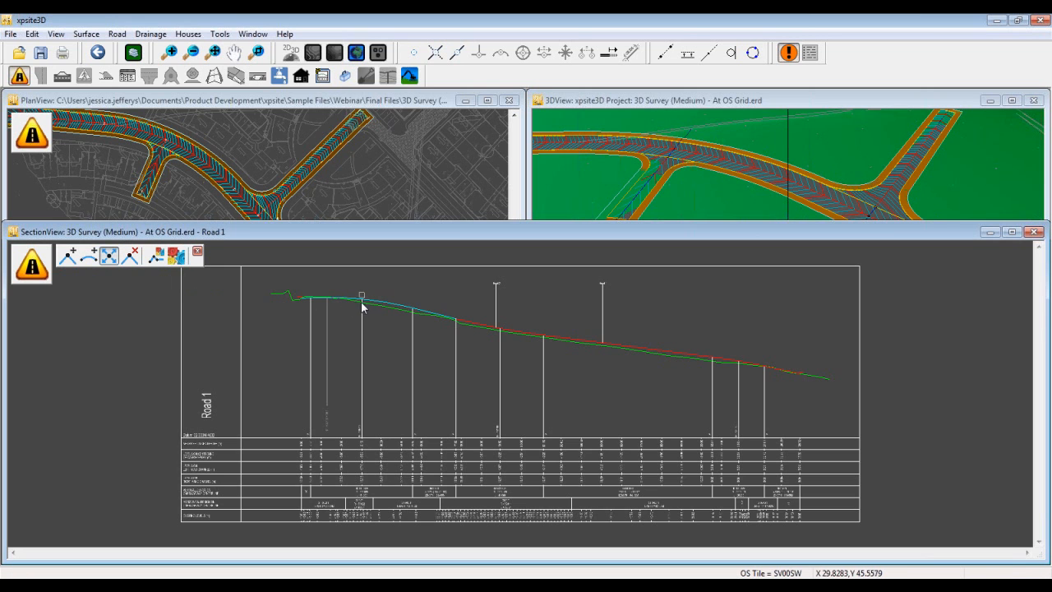
{"action": "left_click_drag", "start_coordinate": [365, 297], "coordinate": [360, 293]}
{"action": "left_click_drag", "start_coordinate": [497, 329], "coordinate": [511, 326]}
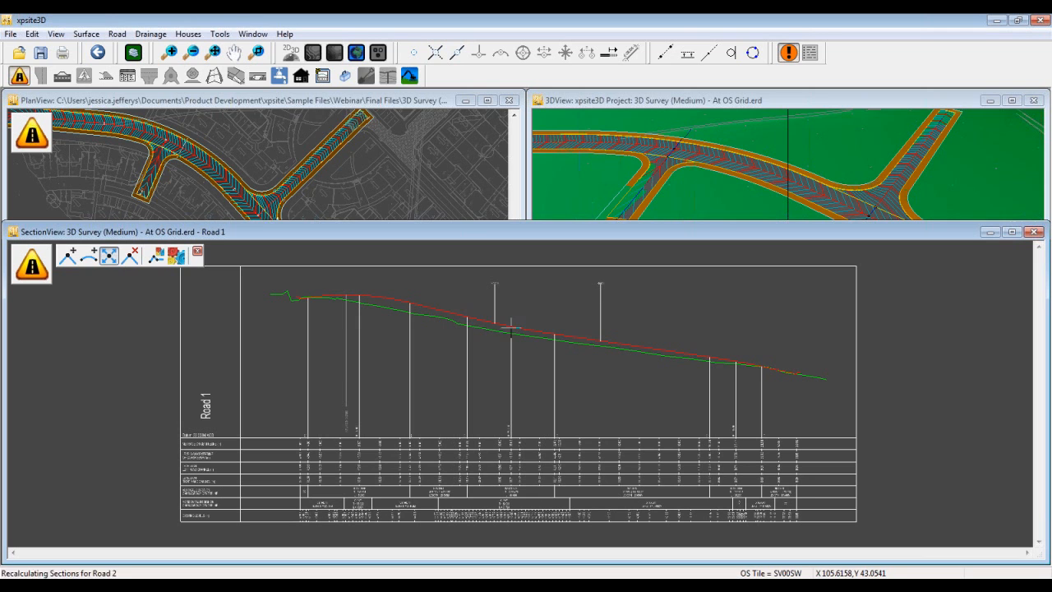
{"action": "left_click_drag", "start_coordinate": [732, 360], "coordinate": [732, 356]}
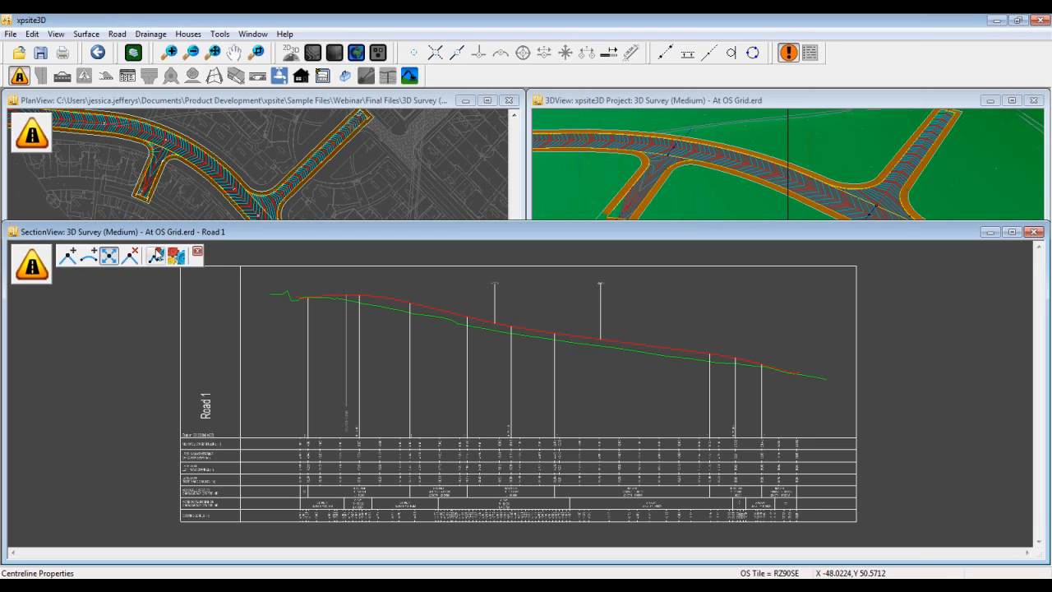
Review Road 1's centreline properties and the section view display properties without changes, and close the long section
{"action": "left_click", "coordinate": [155, 255]}
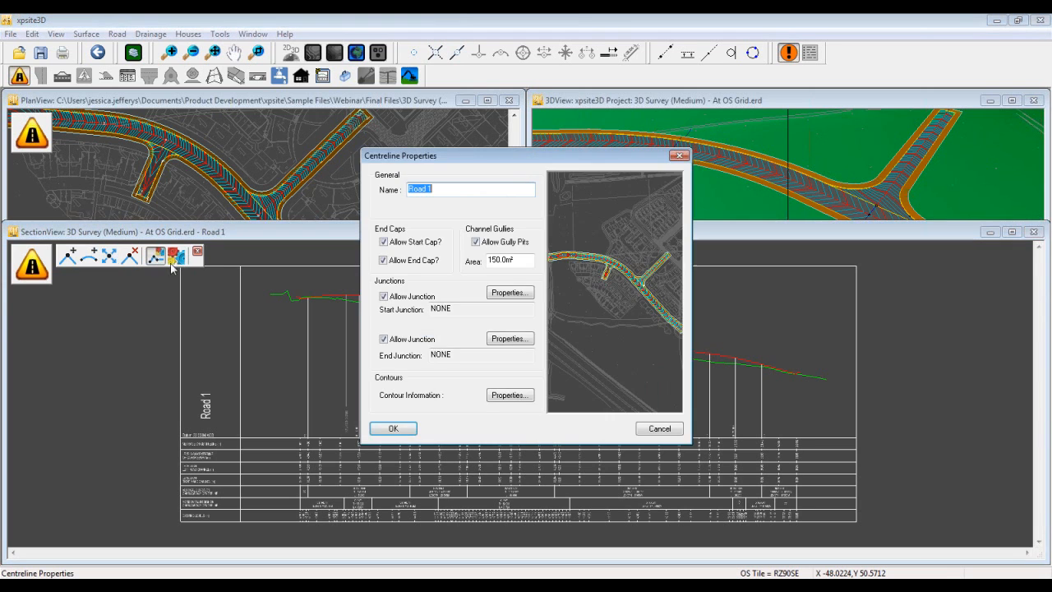
{"action": "left_click", "coordinate": [659, 428]}
{"action": "left_click", "coordinate": [175, 256]}
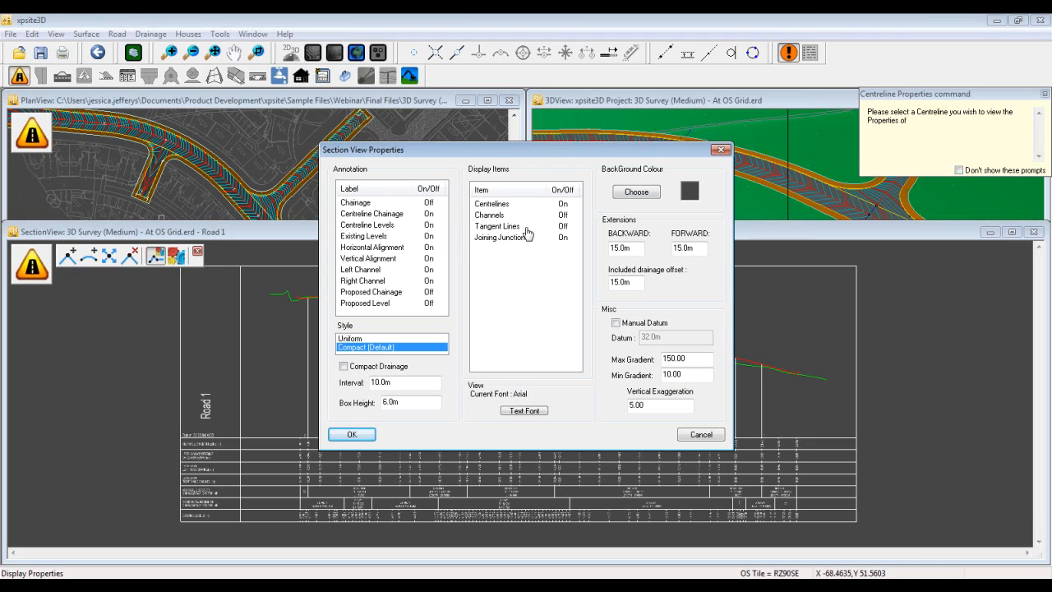
{"action": "left_click", "coordinate": [701, 434]}
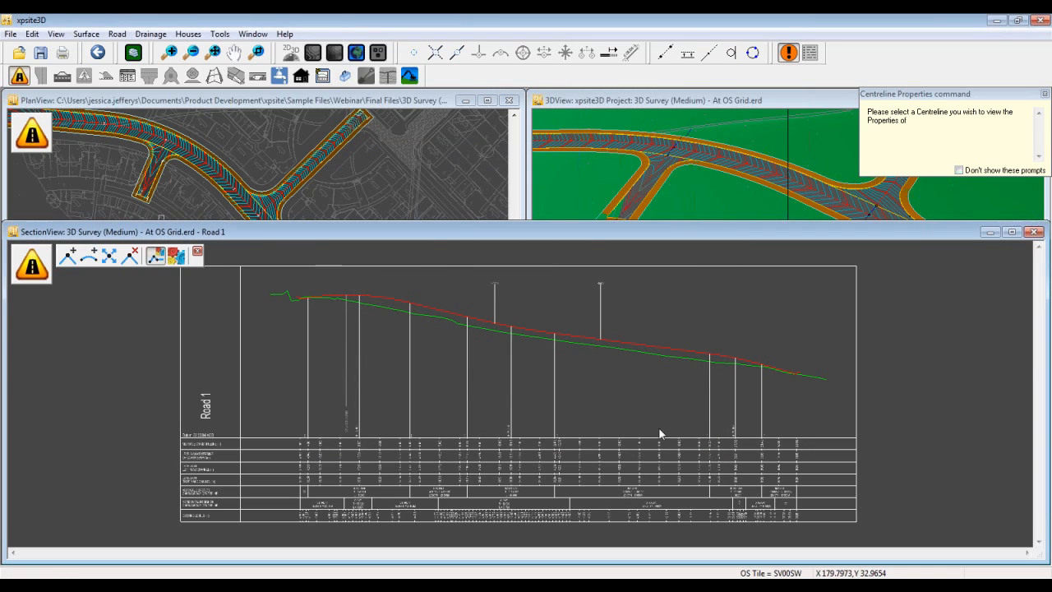
{"action": "left_click", "coordinate": [1037, 234]}
Examine the revised Road 1 in 3D and the roundabout layout at its south-eastern end in plan
{"action": "scroll", "coordinate": [753, 336], "scroll_direction": "down", "scroll_amount": 3}
{"action": "left_click_drag", "start_coordinate": [793, 352], "coordinate": [836, 304]}
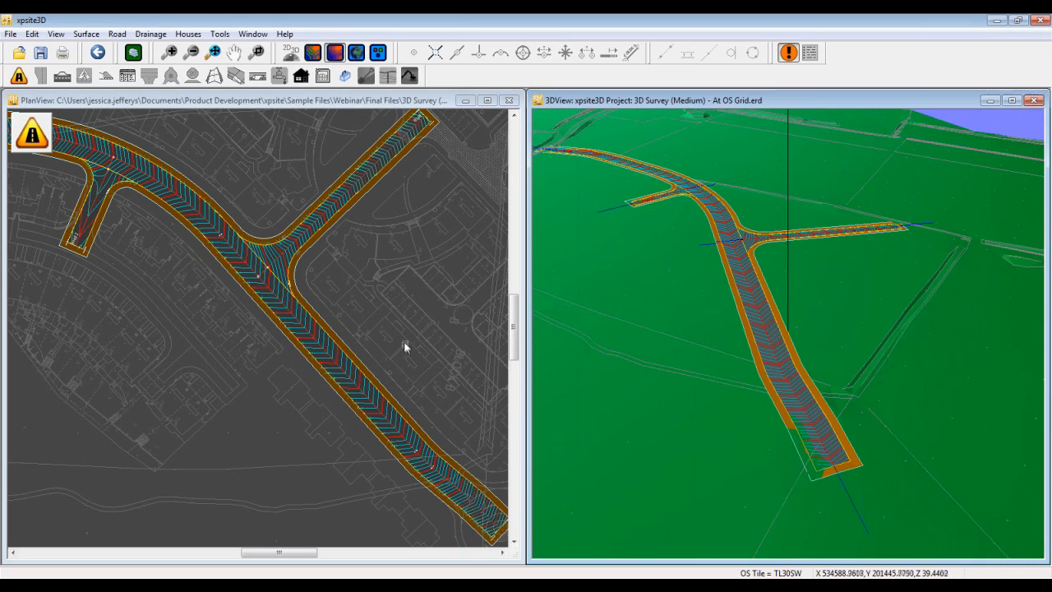
{"action": "scroll", "coordinate": [404, 350], "scroll_direction": "down", "scroll_amount": 5}
{"action": "middle_click_drag", "start_coordinate": [405, 355], "coordinate": [332, 306]}
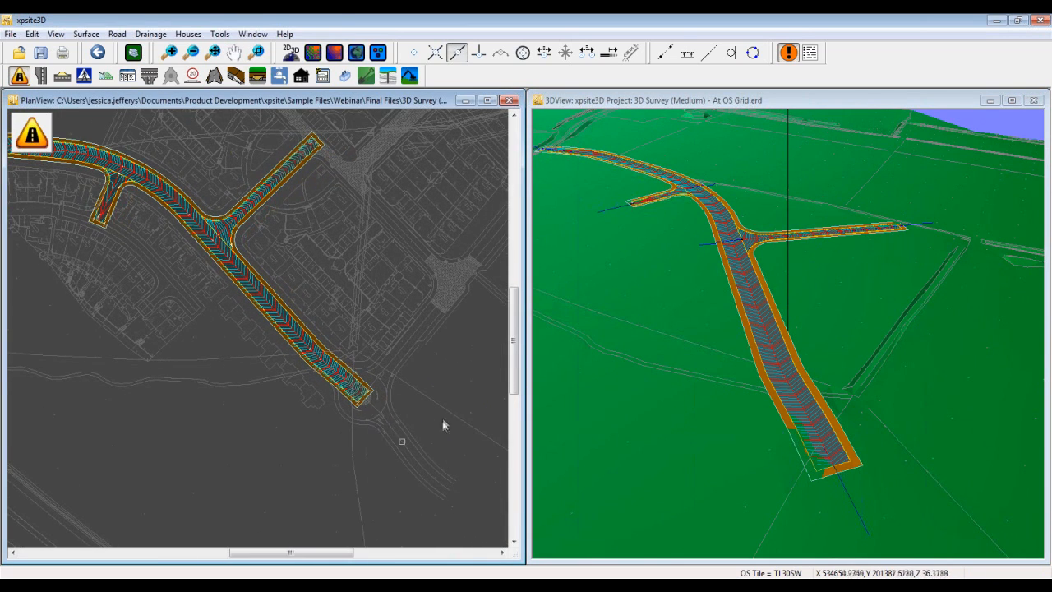
{"action": "middle_click_drag", "start_coordinate": [436, 400], "coordinate": [393, 388]}
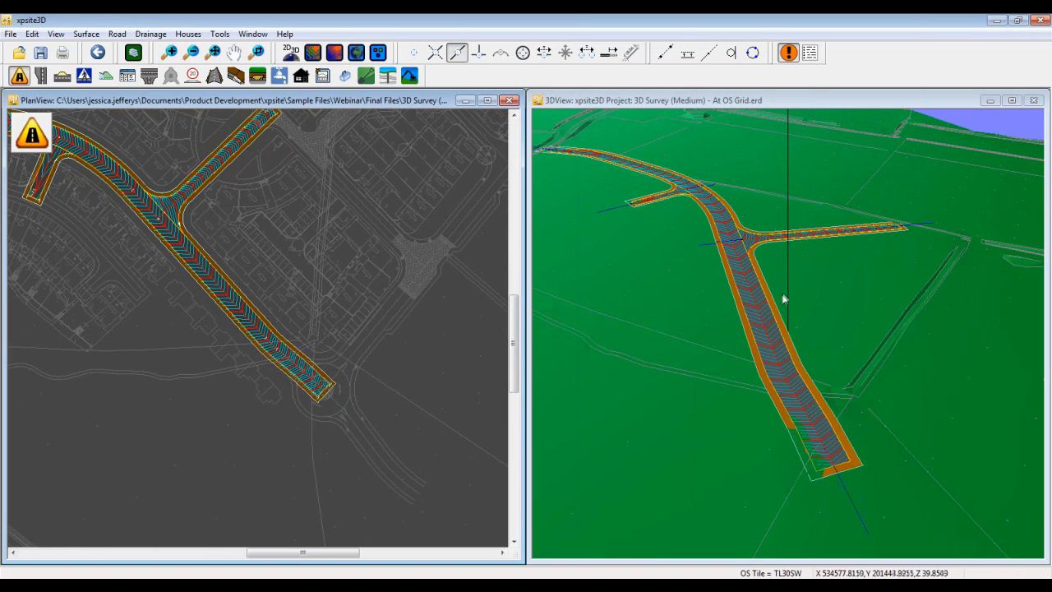
{"action": "left_click_drag", "start_coordinate": [800, 290], "coordinate": [747, 281]}
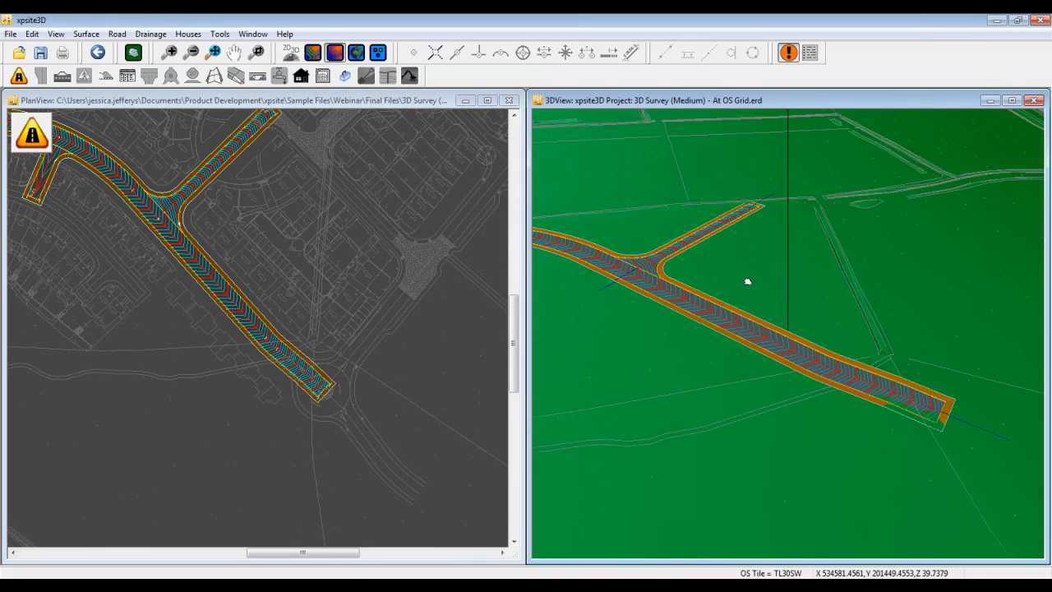
{"action": "left_click_drag", "start_coordinate": [882, 333], "coordinate": [836, 314]}
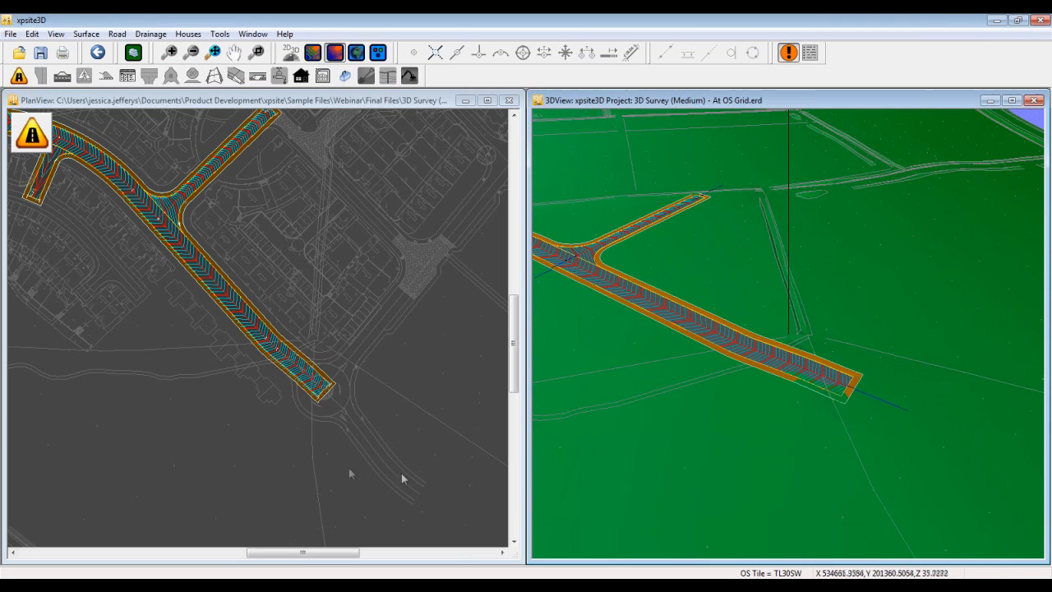
Draw a new road centreline from the south-eastern approach, past its splitter island, to the roundabout centre at Road 1's end, and apply it
{"action": "left_click", "coordinate": [68, 100]}
{"action": "left_click", "coordinate": [67, 123]}
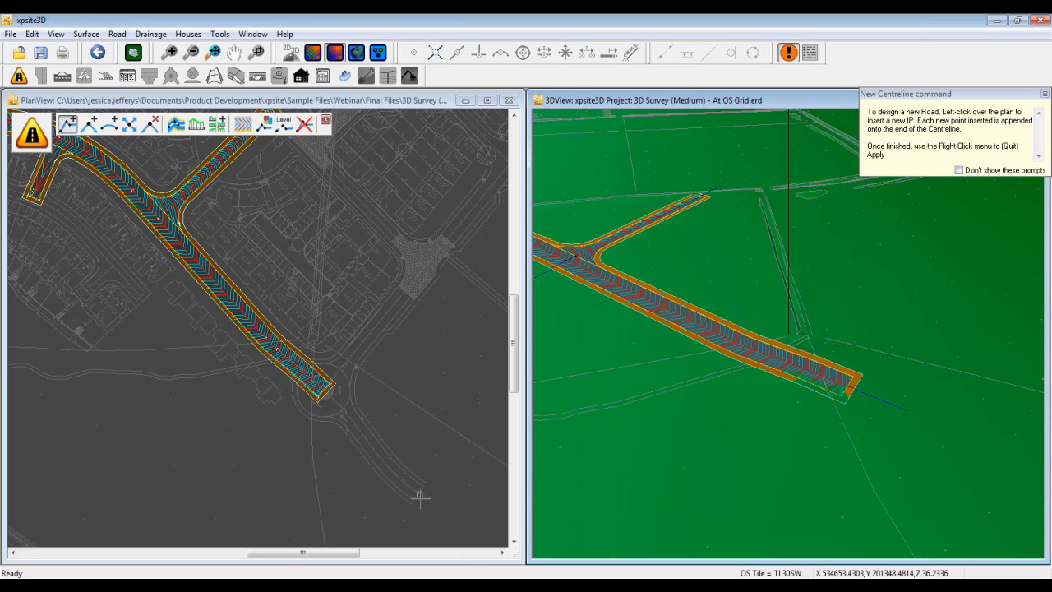
{"action": "scroll", "coordinate": [383, 422], "scroll_direction": "up", "scroll_amount": 3}
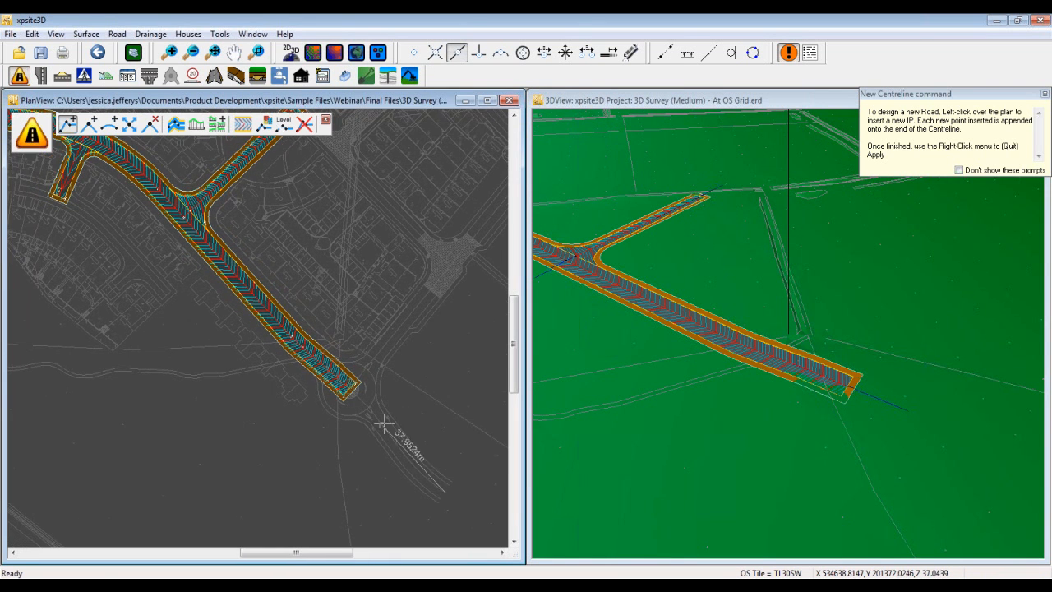
{"action": "scroll", "coordinate": [376, 419], "scroll_direction": "up", "scroll_amount": 1}
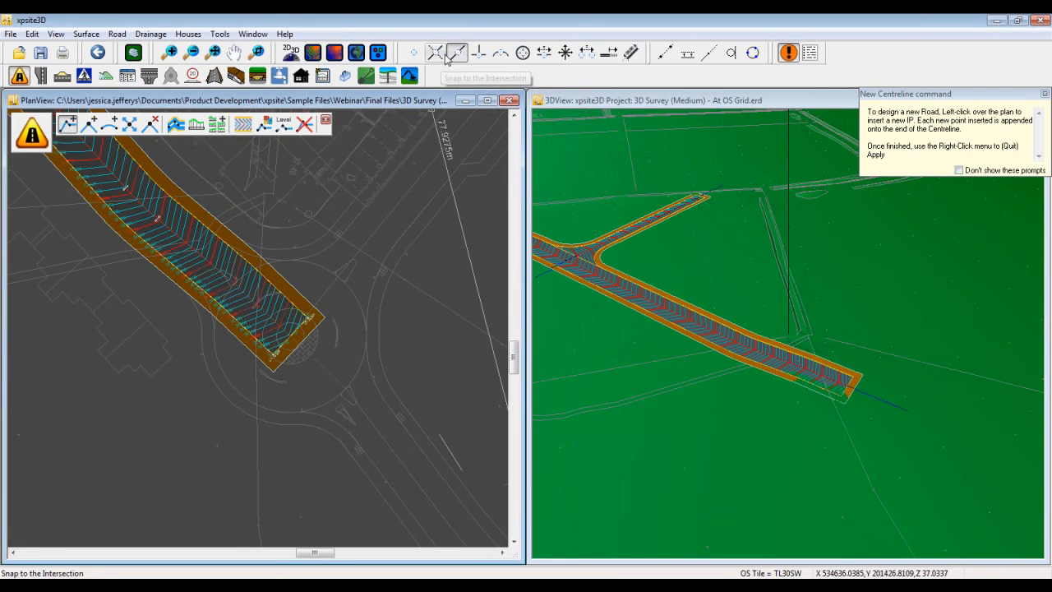
{"action": "left_click", "coordinate": [501, 53]}
{"action": "scroll", "coordinate": [416, 340], "scroll_direction": "down", "scroll_amount": 3}
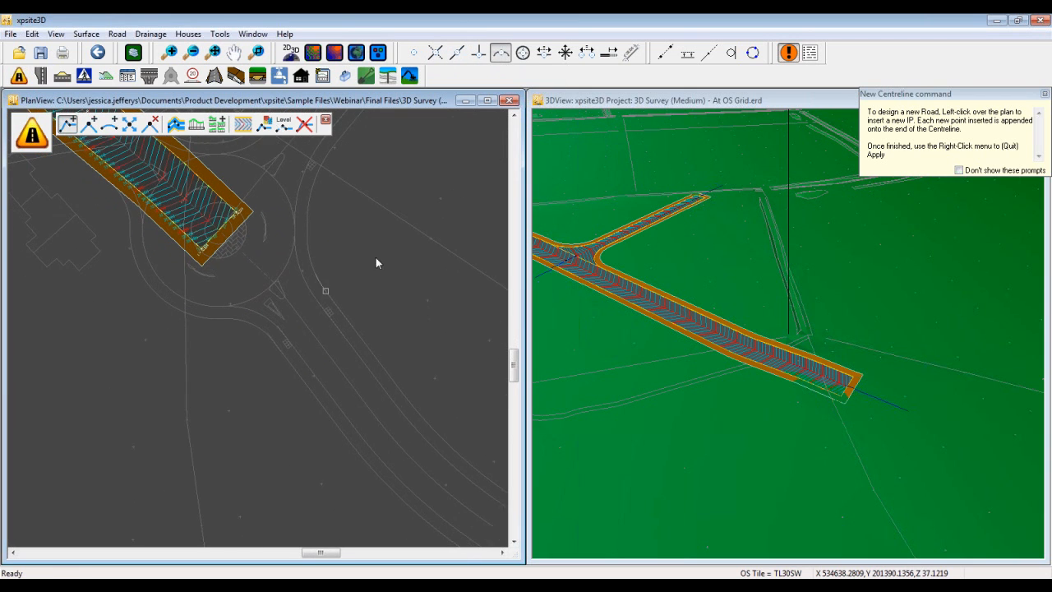
{"action": "middle_click_drag", "start_coordinate": [403, 275], "coordinate": [470, 387]}
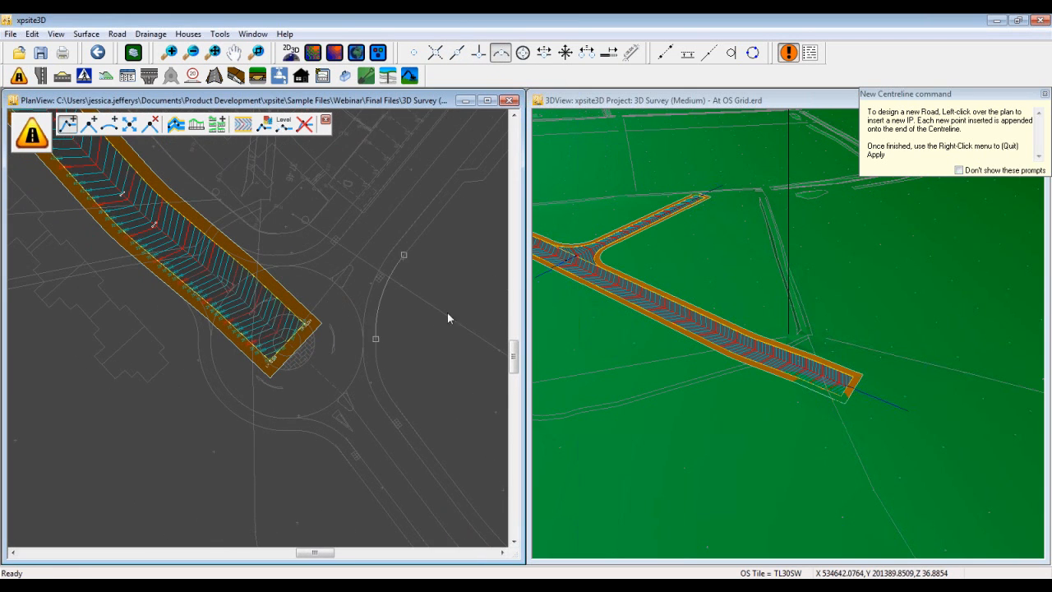
{"action": "left_click", "coordinate": [414, 53]}
{"action": "scroll", "coordinate": [344, 408], "scroll_direction": "up", "scroll_amount": 3}
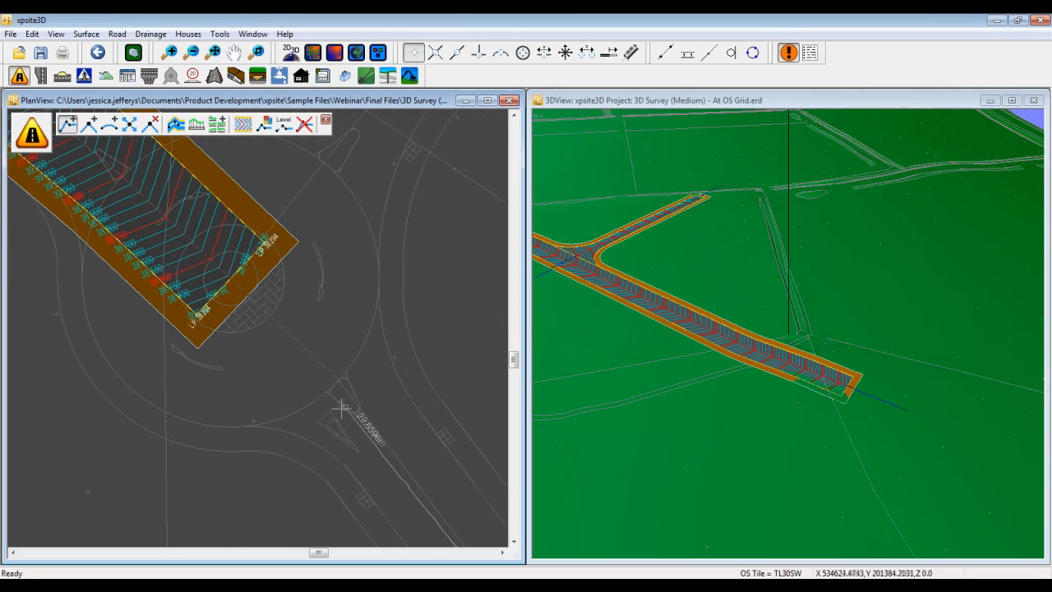
{"action": "left_click", "coordinate": [339, 381]}
{"action": "scroll", "coordinate": [257, 338], "scroll_direction": "up", "scroll_amount": 1}
{"action": "middle_click_drag", "start_coordinate": [257, 338], "coordinate": [292, 392]}
{"action": "right_click", "coordinate": [352, 345]}
{"action": "left_click", "coordinate": [307, 395]}
Add channels, kerbs and footpaths to the new approach road, picking the channel width from the layout's kerb line with nearest snapping
{"action": "scroll", "coordinate": [309, 401], "scroll_direction": "down", "scroll_amount": 3}
{"action": "middle_click_drag", "start_coordinate": [371, 474], "coordinate": [301, 407]}
{"action": "scroll", "coordinate": [243, 177], "scroll_direction": "up", "scroll_amount": 1}
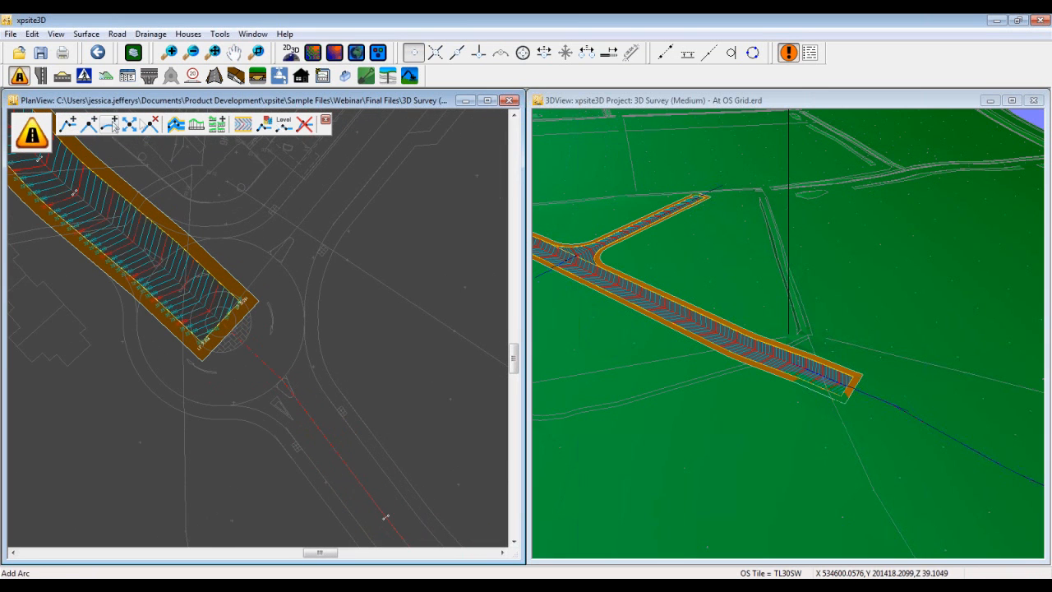
{"action": "left_click", "coordinate": [175, 124]}
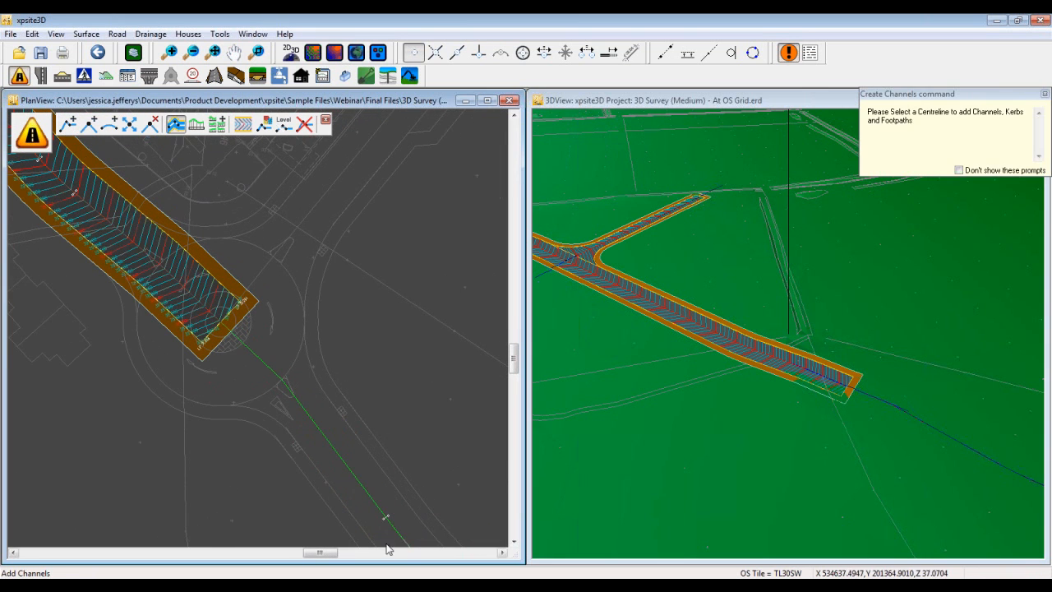
{"action": "left_click", "coordinate": [365, 496]}
{"action": "left_click", "coordinate": [617, 226]}
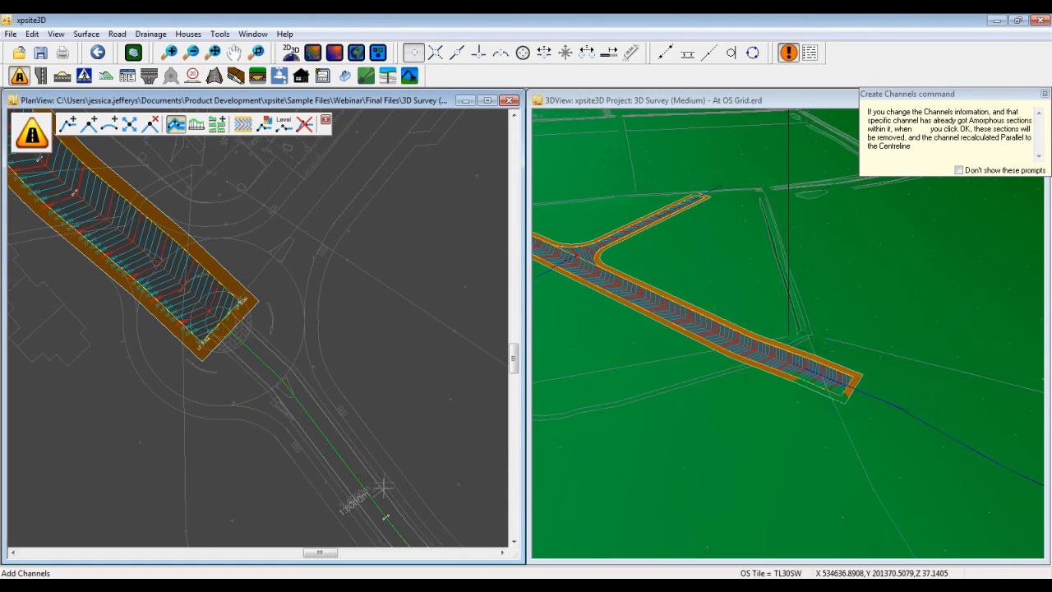
{"action": "left_click", "coordinate": [463, 51]}
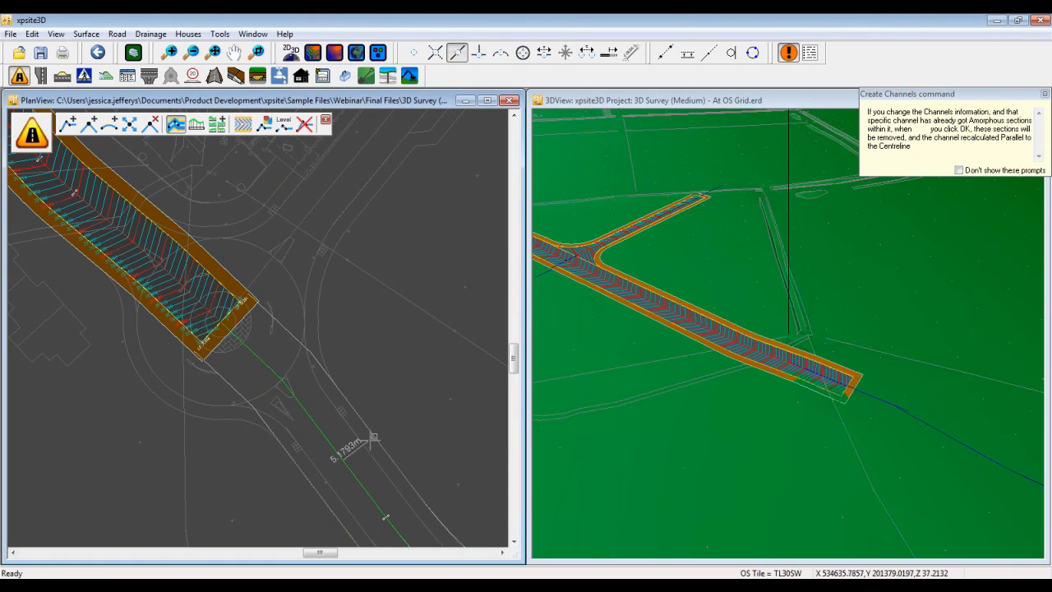
{"action": "left_click", "coordinate": [362, 446]}
{"action": "left_click", "coordinate": [507, 441]}
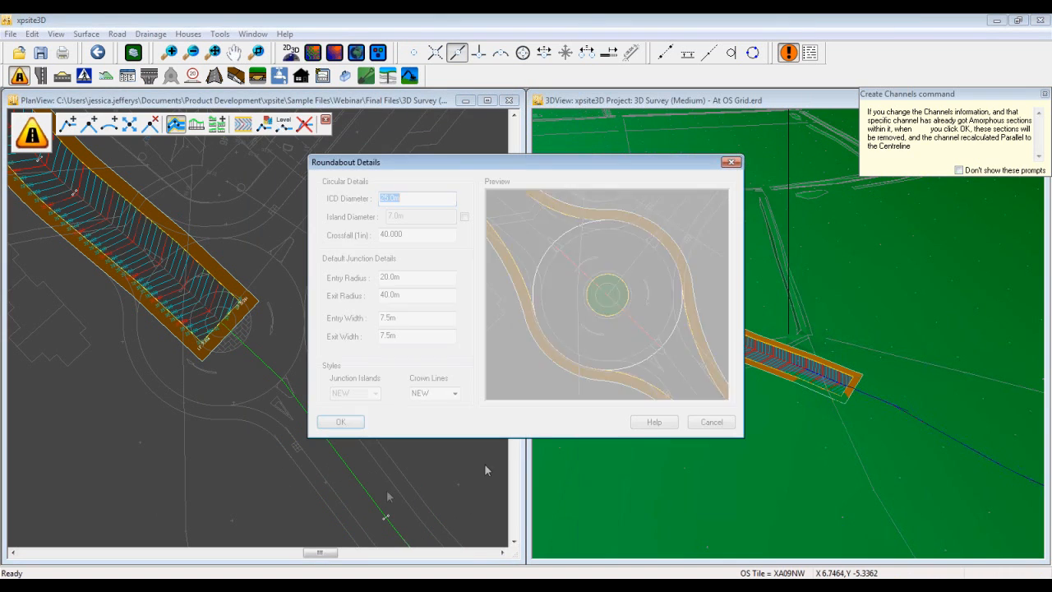
Create the roundabout with a 22 m ICD diameter, 10 m entry and exit radii, and 4 m entry and exit widths
{"action": "left_click_drag", "start_coordinate": [545, 165], "coordinate": [327, 217]}
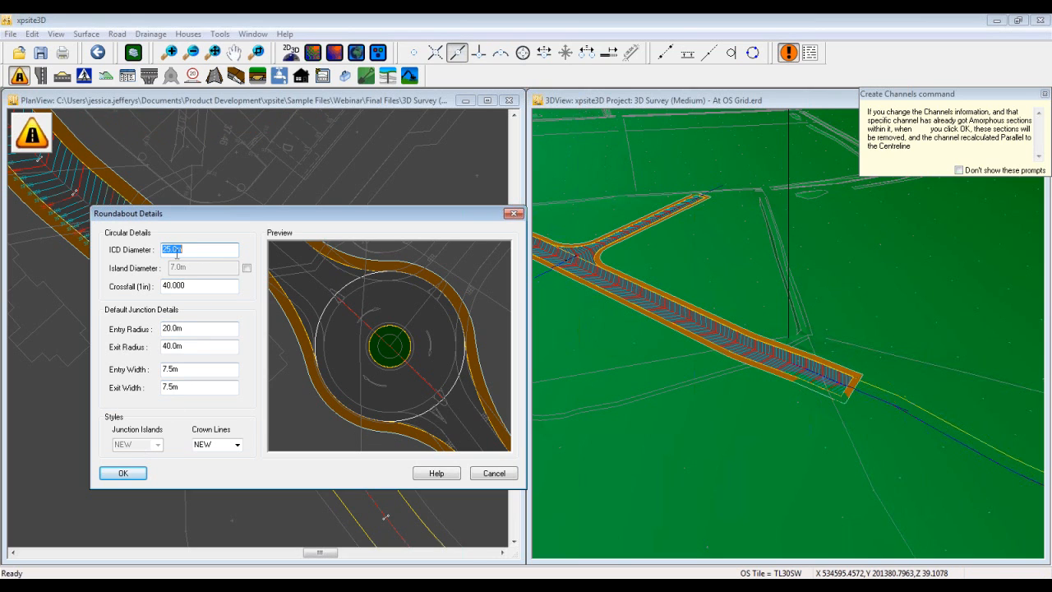
{"action": "left_click", "coordinate": [166, 249]}
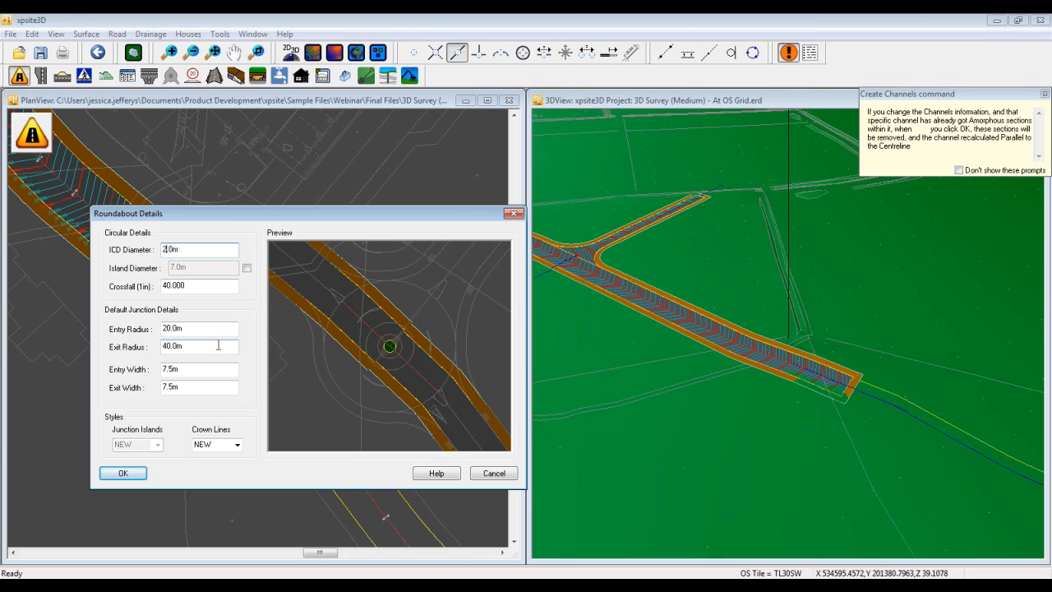
{"action": "left_click", "coordinate": [165, 328]}
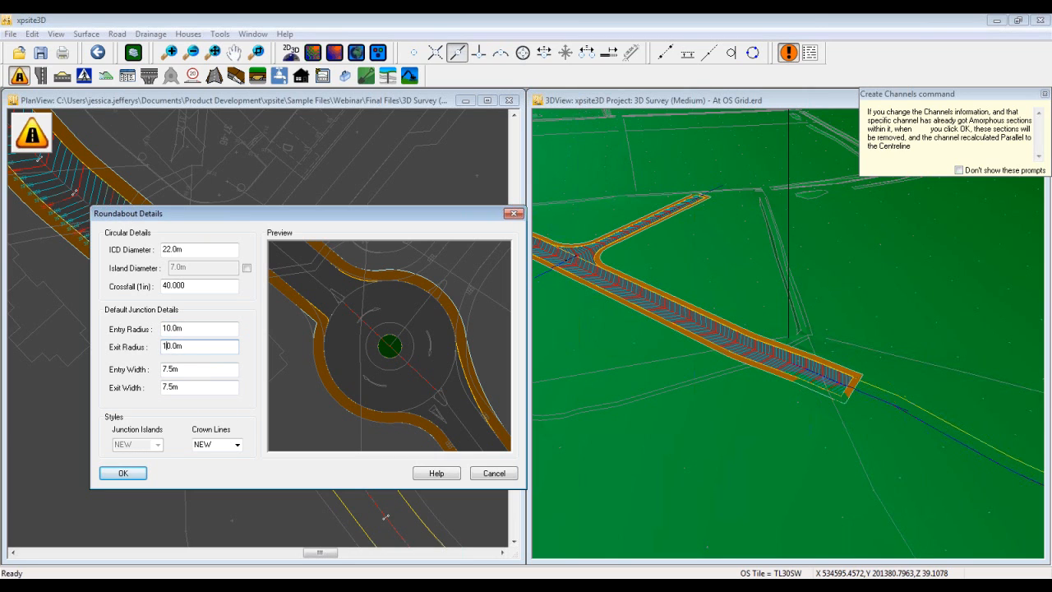
{"action": "double_click", "coordinate": [172, 369]}
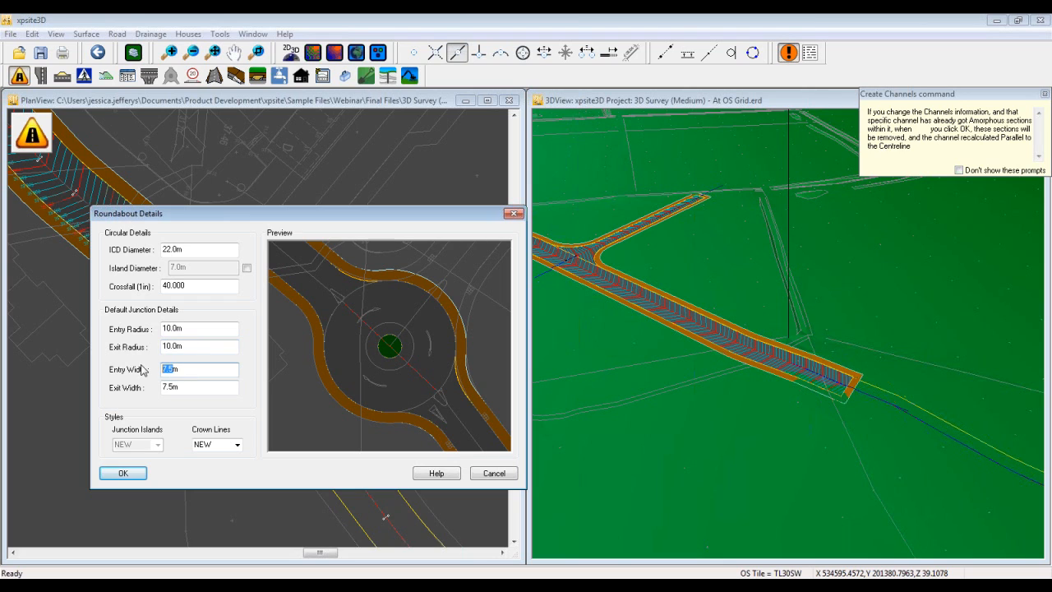
{"action": "type", "text": "4m"}
{"action": "double_click", "coordinate": [171, 387]}
{"action": "type", "text": "4"}
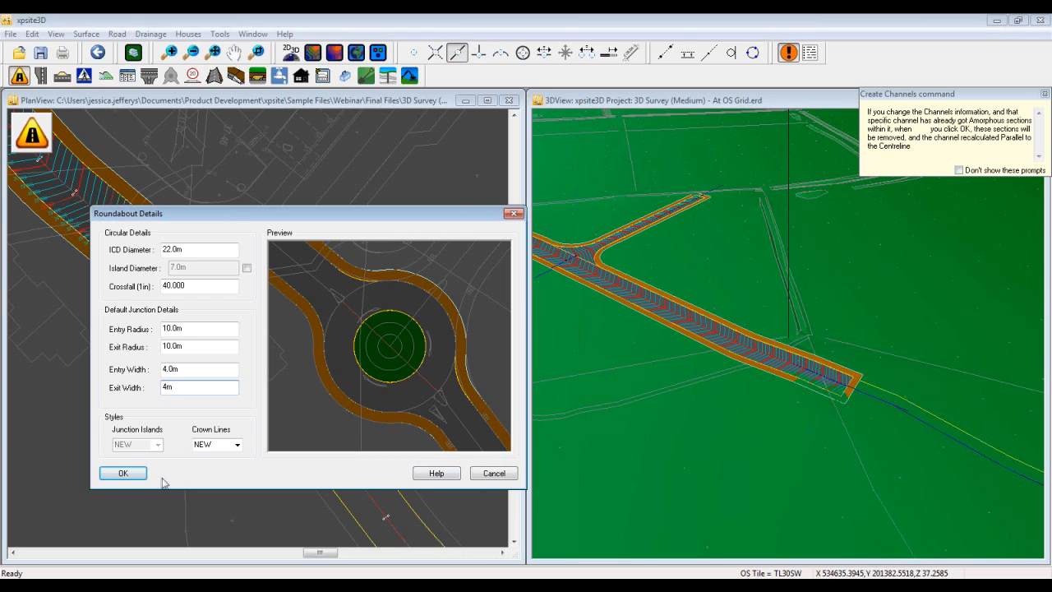
{"action": "left_click", "coordinate": [126, 477]}
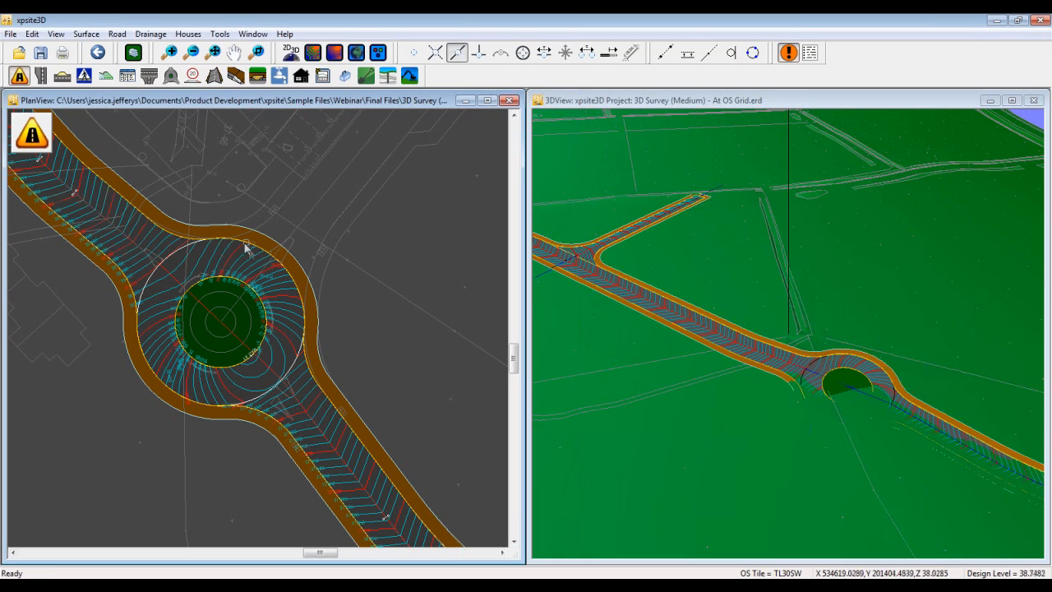
Move the roundabout slightly north-west of the centre of the layout's concentric circles
{"action": "mouse_move", "coordinate": [66, 120]}
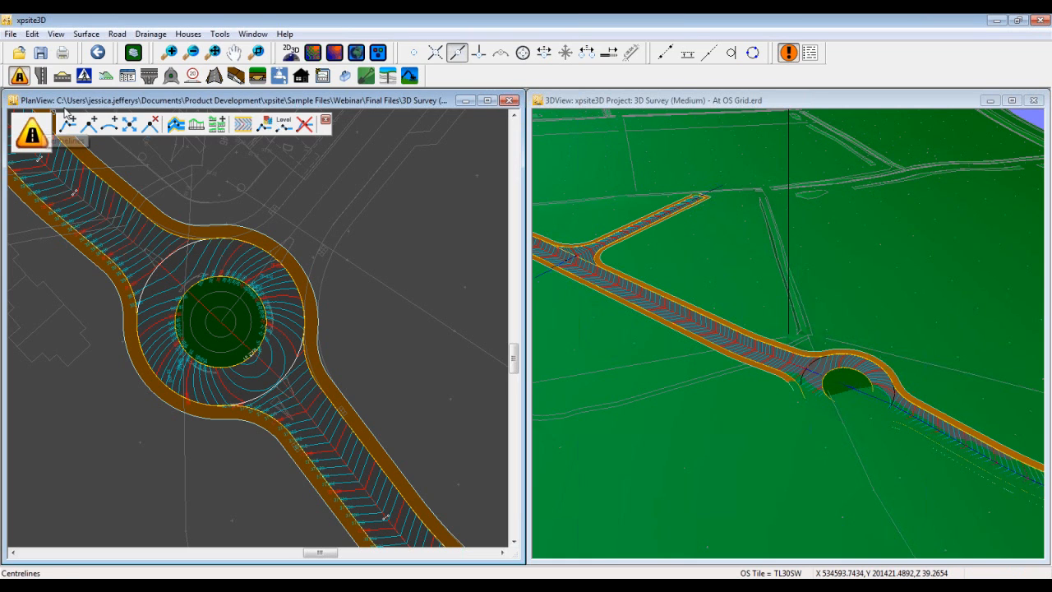
{"action": "left_click", "coordinate": [171, 76]}
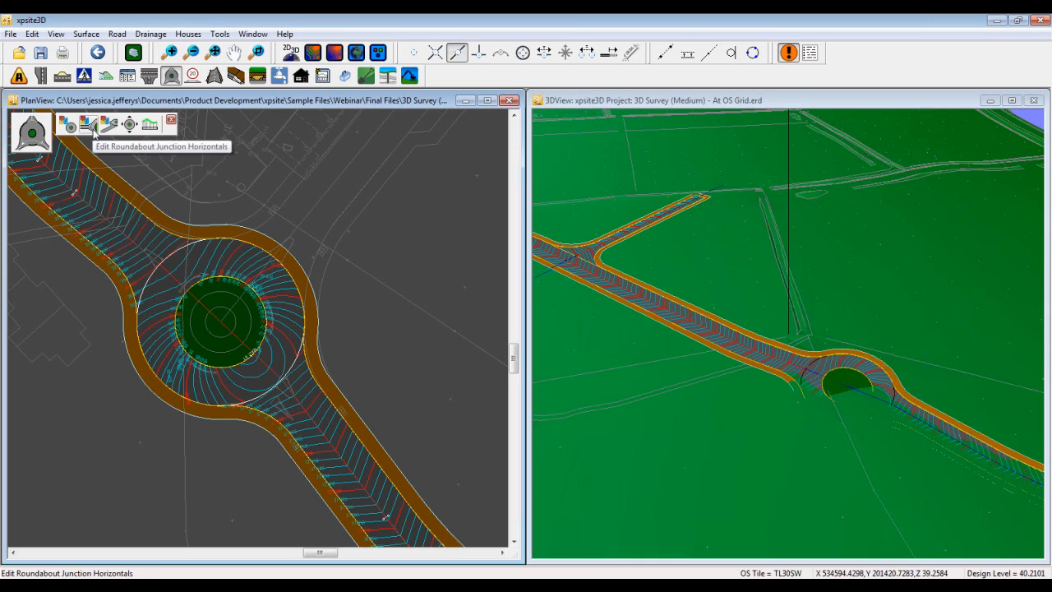
{"action": "left_click", "coordinate": [129, 124]}
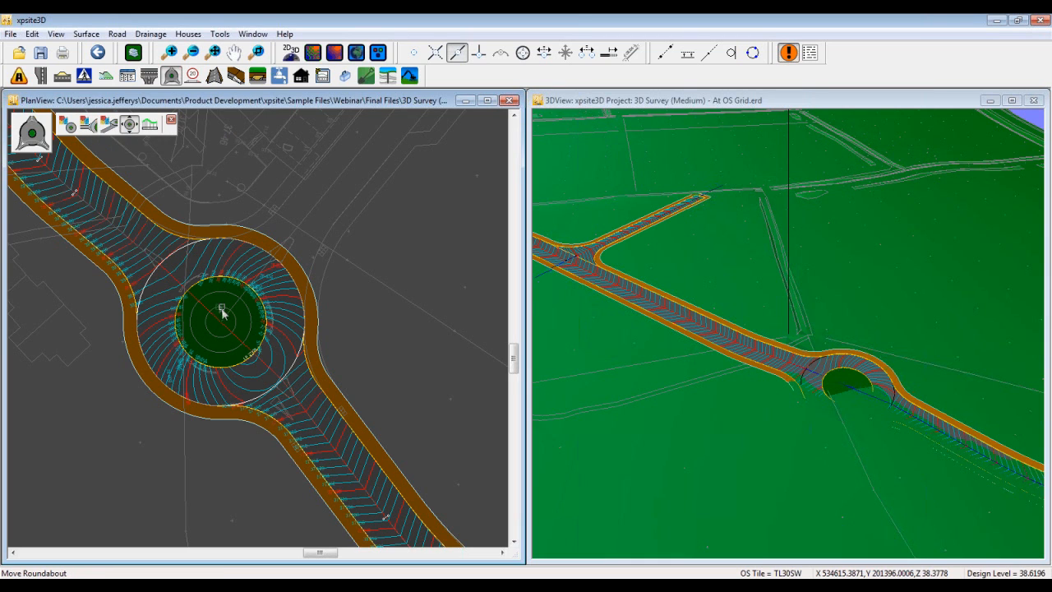
{"action": "left_click", "coordinate": [222, 317]}
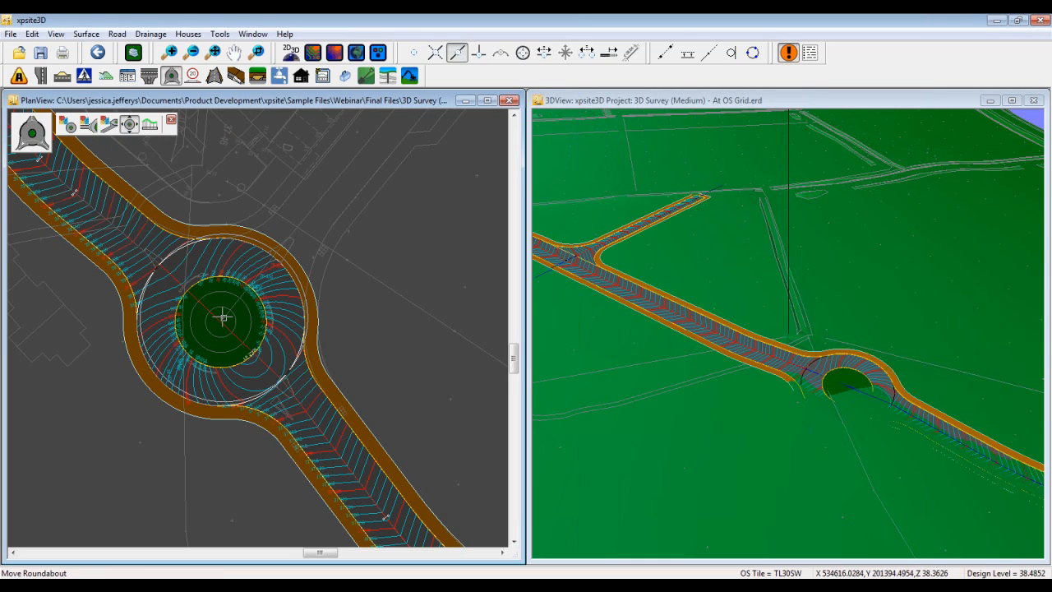
{"action": "left_click", "coordinate": [214, 315]}
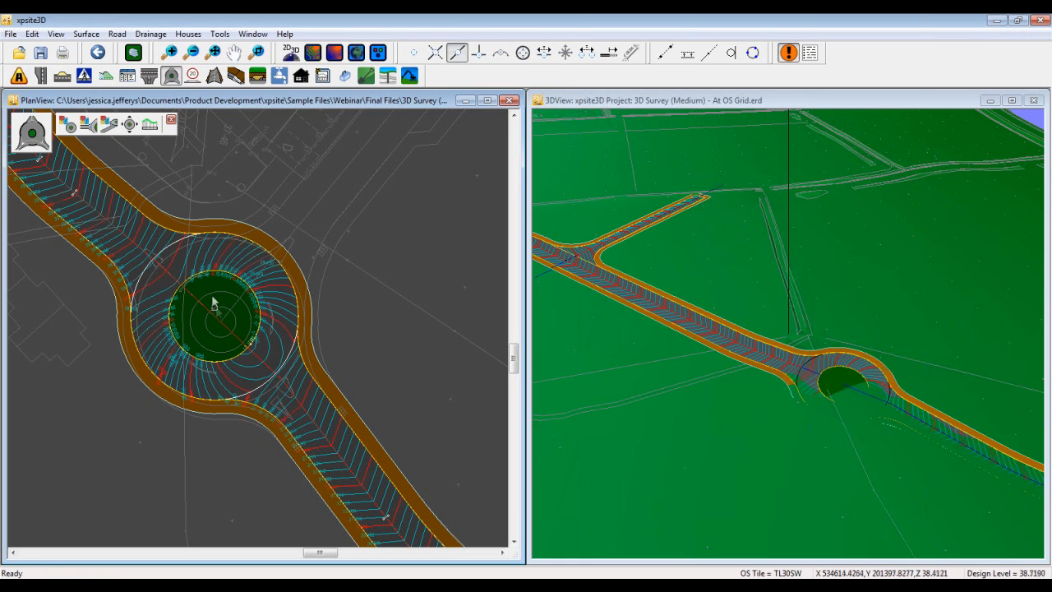
Move the roundabout back onto the centre of the layout's concentric circles, repeating the placement with point snapping
{"action": "left_click", "coordinate": [129, 124]}
{"action": "left_click", "coordinate": [217, 322]}
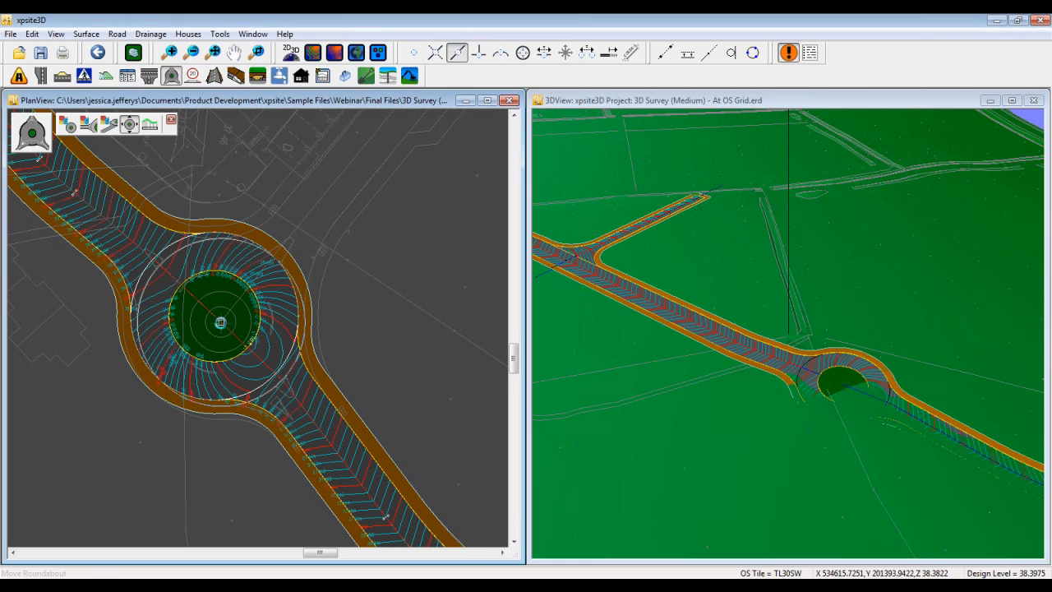
{"action": "left_click", "coordinate": [220, 322]}
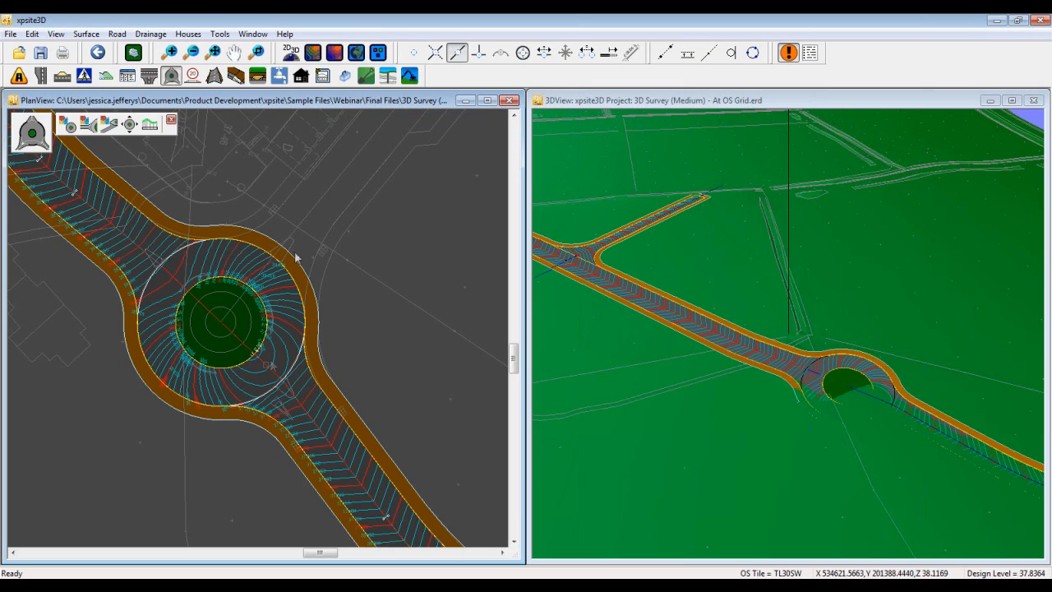
{"action": "left_click", "coordinate": [414, 52]}
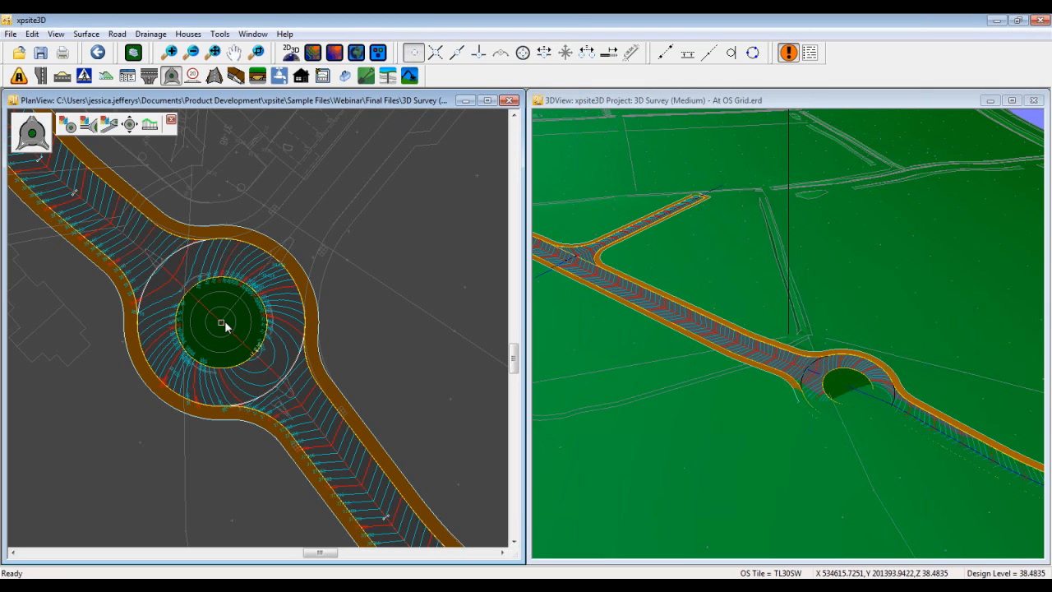
{"action": "left_click", "coordinate": [129, 124]}
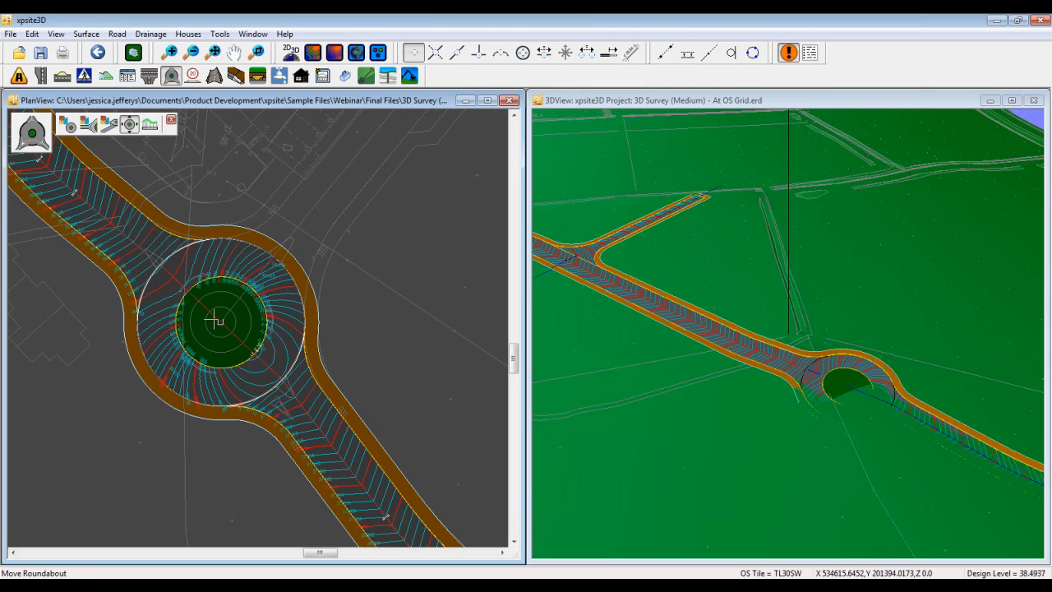
{"action": "left_click", "coordinate": [223, 321]}
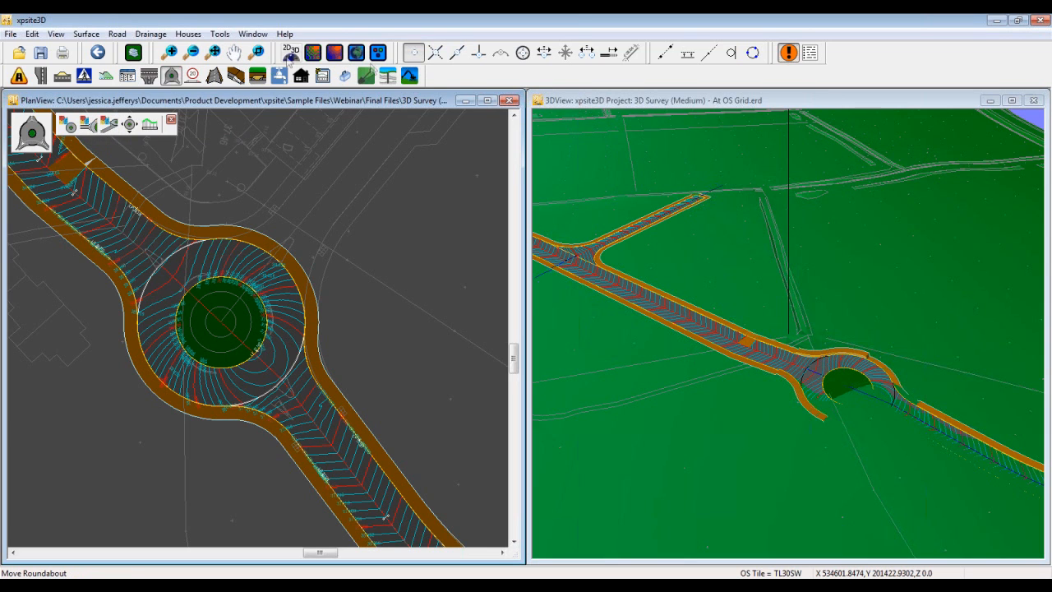
Start a new road centreline at the far end of the layout's north-eastern approach road, heading for its bend
{"action": "left_click", "coordinate": [19, 75]}
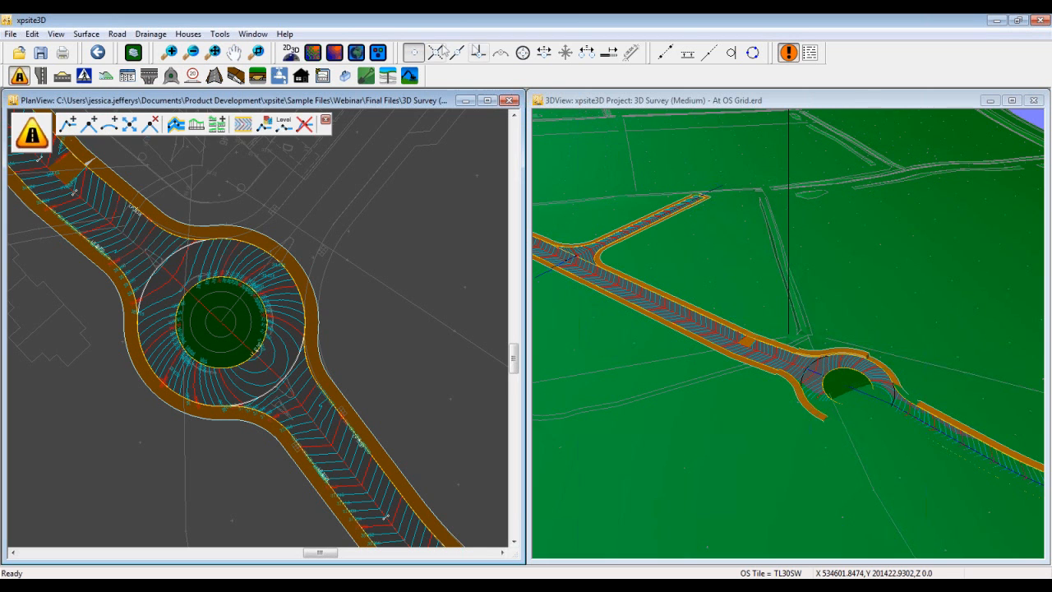
{"action": "scroll", "coordinate": [405, 219], "scroll_direction": "down", "scroll_amount": 3}
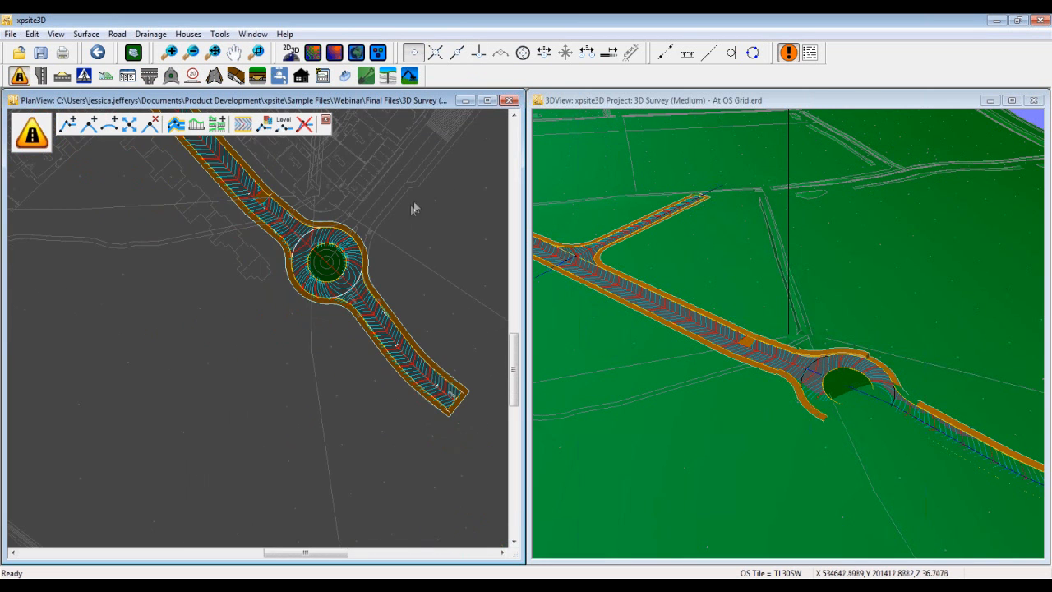
{"action": "middle_click_drag", "start_coordinate": [136, 536], "coordinate": [94, 585]}
{"action": "scroll", "coordinate": [242, 468], "scroll_direction": "down", "scroll_amount": 6}
{"action": "middle_click_drag", "start_coordinate": [359, 458], "coordinate": [323, 352]}
{"action": "scroll", "coordinate": [349, 319], "scroll_direction": "down", "scroll_amount": 1}
{"action": "scroll", "coordinate": [348, 317], "scroll_direction": "up", "scroll_amount": 2}
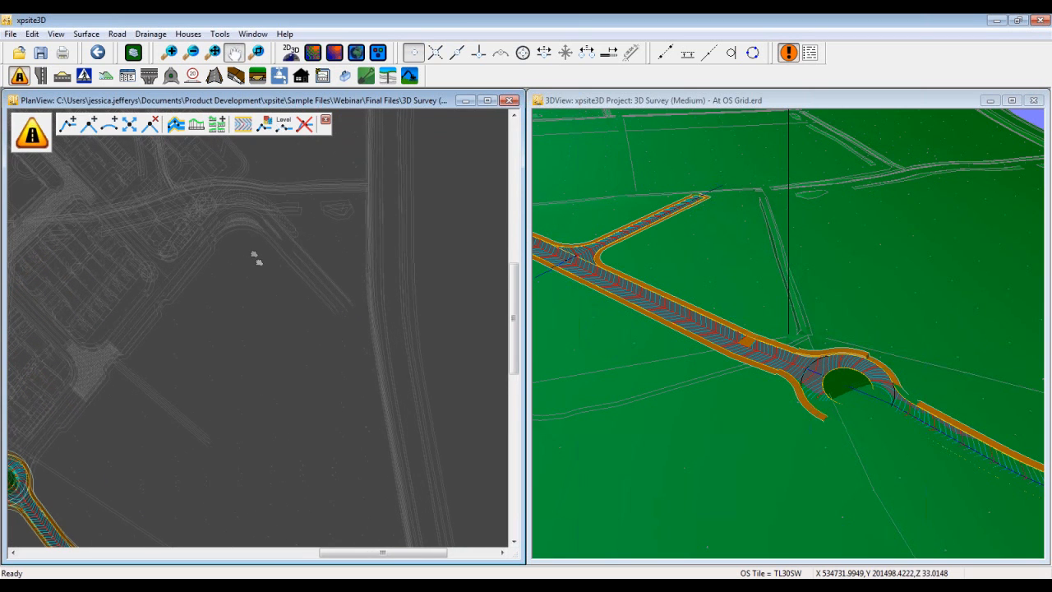
{"action": "middle_click_drag", "start_coordinate": [254, 258], "coordinate": [290, 301]}
{"action": "left_click", "coordinate": [67, 123]}
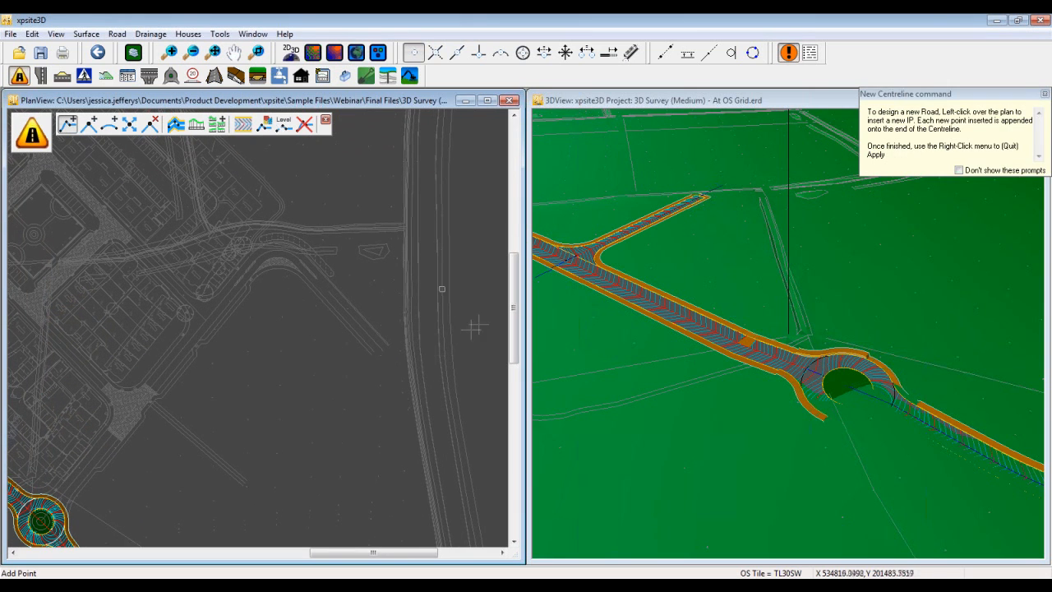
{"action": "left_click", "coordinate": [385, 351]}
{"action": "middle_click_drag", "start_coordinate": [300, 367], "coordinate": [388, 413]}
{"action": "scroll", "coordinate": [403, 325], "scroll_direction": "up", "scroll_amount": 1}
{"action": "scroll", "coordinate": [403, 324], "scroll_direction": "up", "scroll_amount": 1}
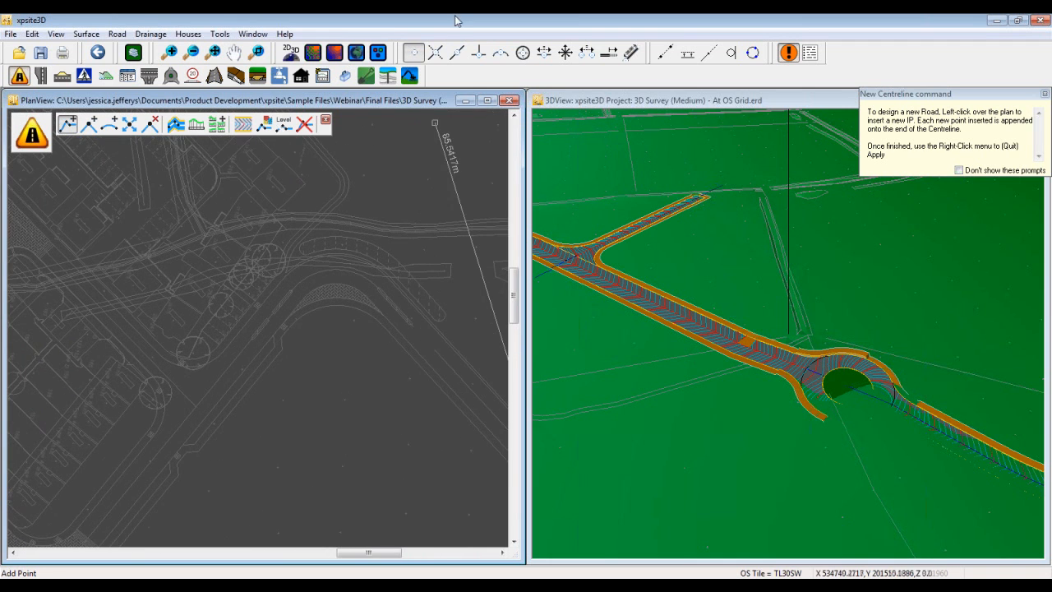
Extend the new centreline along the north-eastern approach, past its splitter island, to the roundabout centre and finish it
{"action": "left_click", "coordinate": [500, 52]}
{"action": "middle_click_drag", "start_coordinate": [276, 409], "coordinate": [462, 131]}
{"action": "middle_click_drag", "start_coordinate": [187, 388], "coordinate": [371, 223]}
{"action": "scroll", "coordinate": [312, 312], "scroll_direction": "up", "scroll_amount": 4}
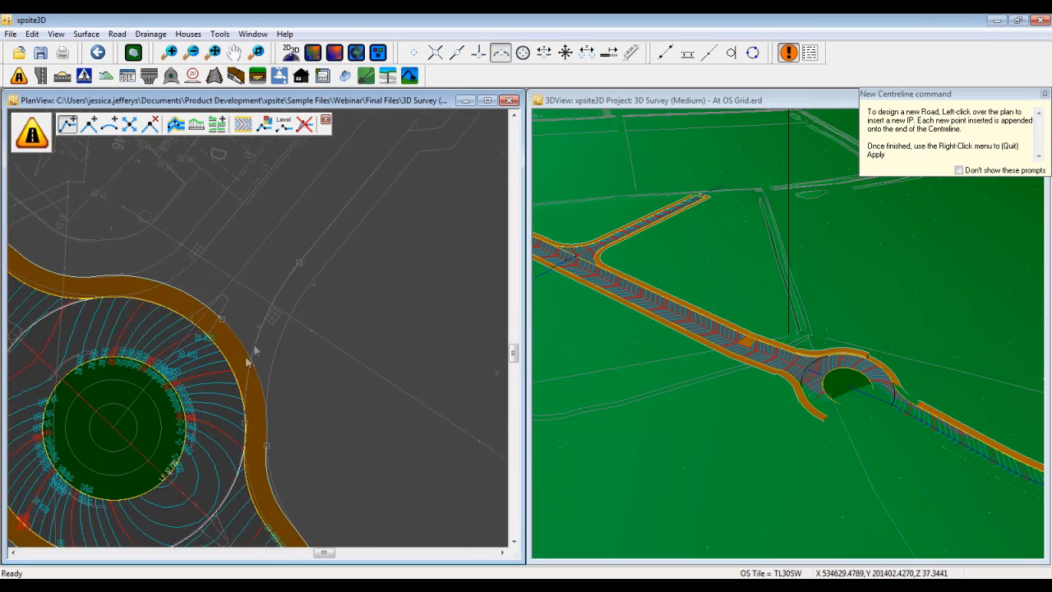
{"action": "left_click", "coordinate": [414, 52]}
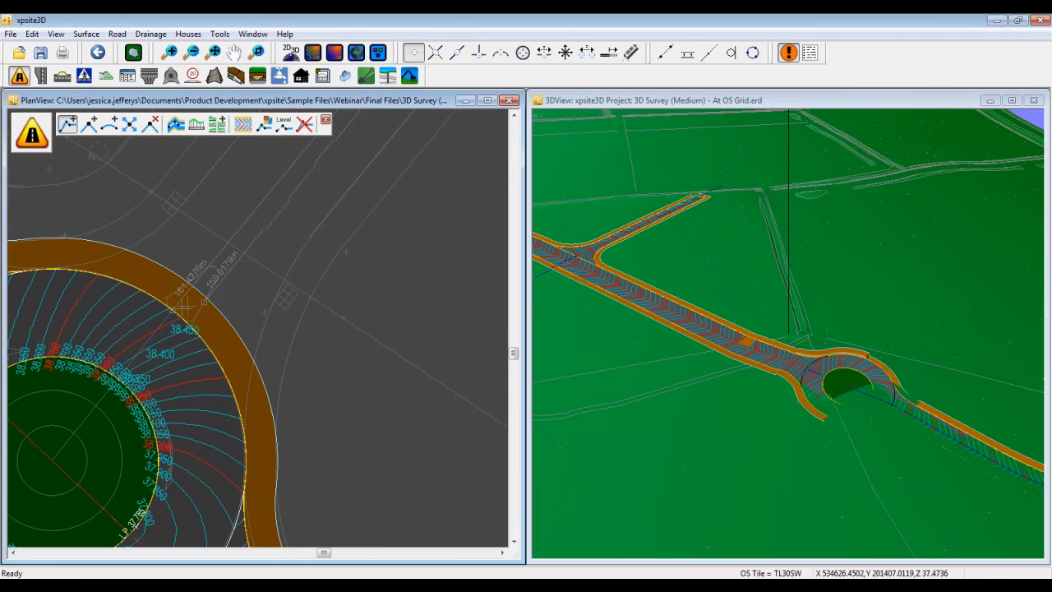
{"action": "middle_click_drag", "start_coordinate": [219, 364], "coordinate": [386, 228]}
{"action": "left_click", "coordinate": [226, 319]}
{"action": "right_click", "coordinate": [276, 338]}
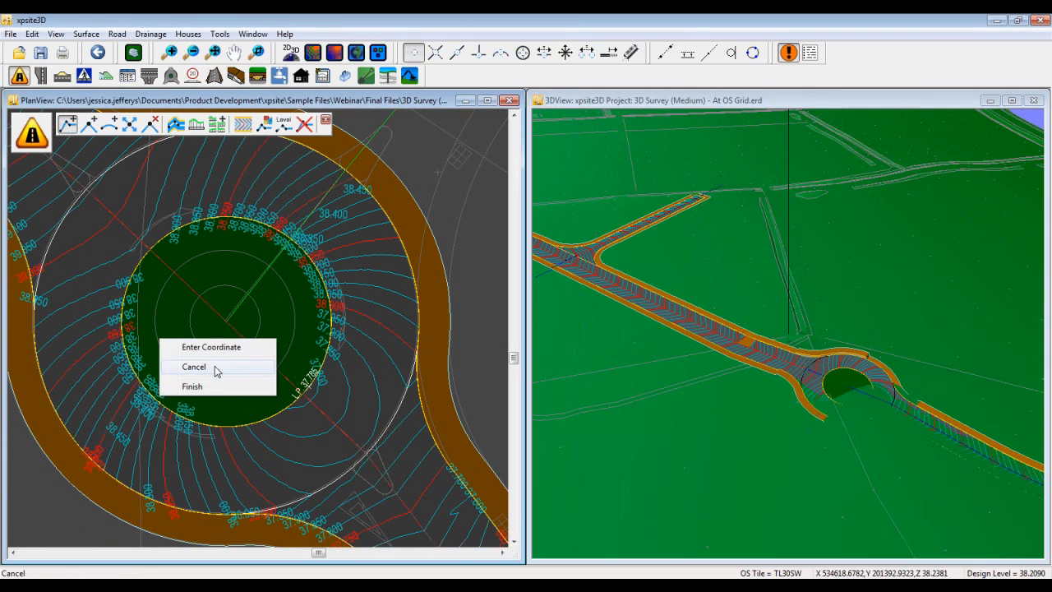
{"action": "left_click", "coordinate": [202, 388]}
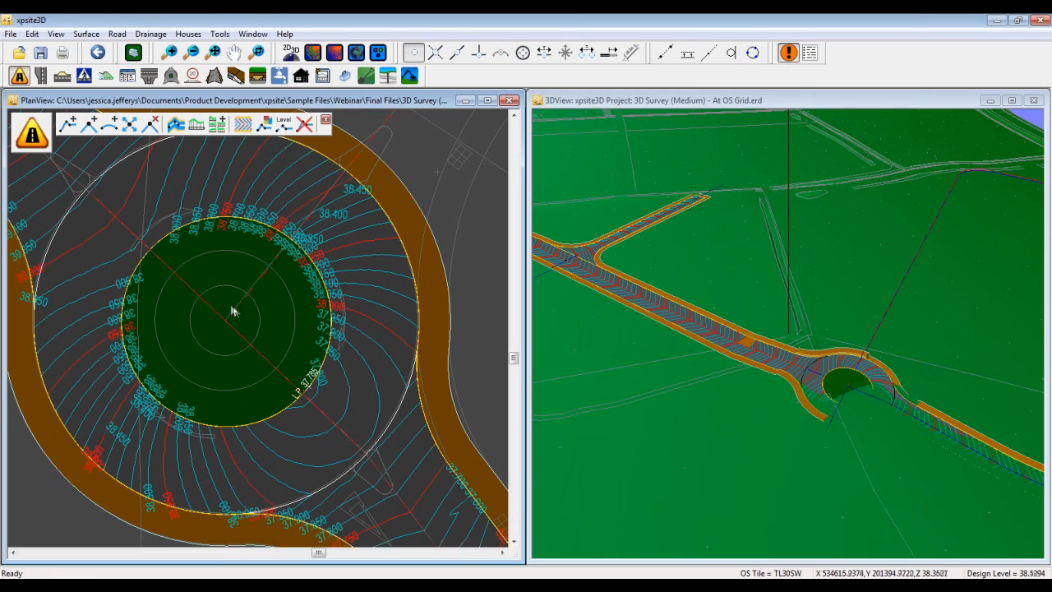
Move the new centreline's end point exactly onto the roundabout's centre point
{"action": "left_click", "coordinate": [129, 123]}
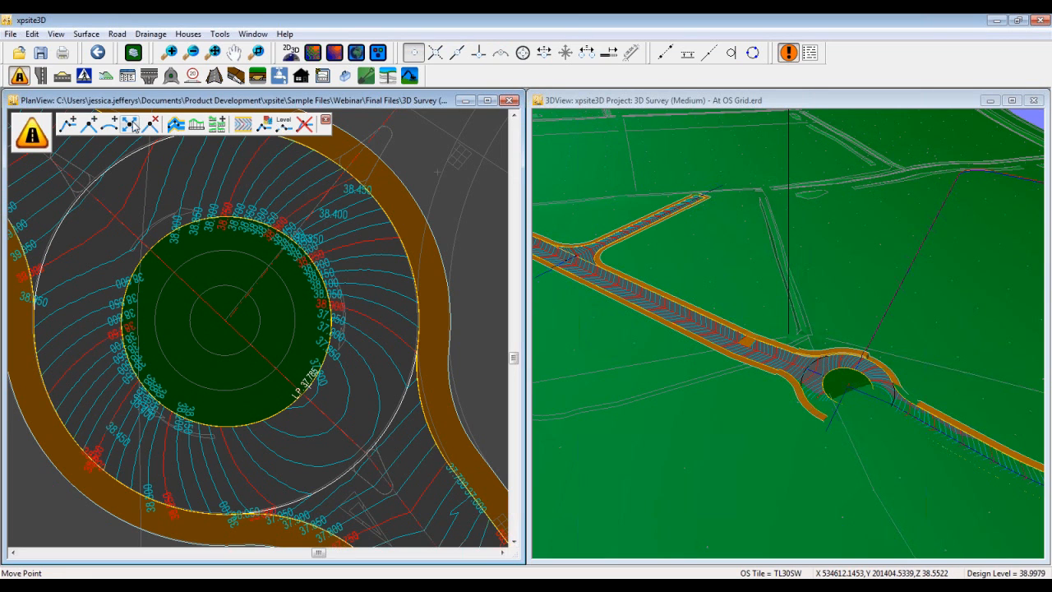
{"action": "mouse_move", "coordinate": [226, 322]}
{"action": "left_mouse_down"}
{"action": "mouse_move", "coordinate": [237, 338]}
{"action": "mouse_move", "coordinate": [223, 318]}
{"action": "left_mouse_up"}
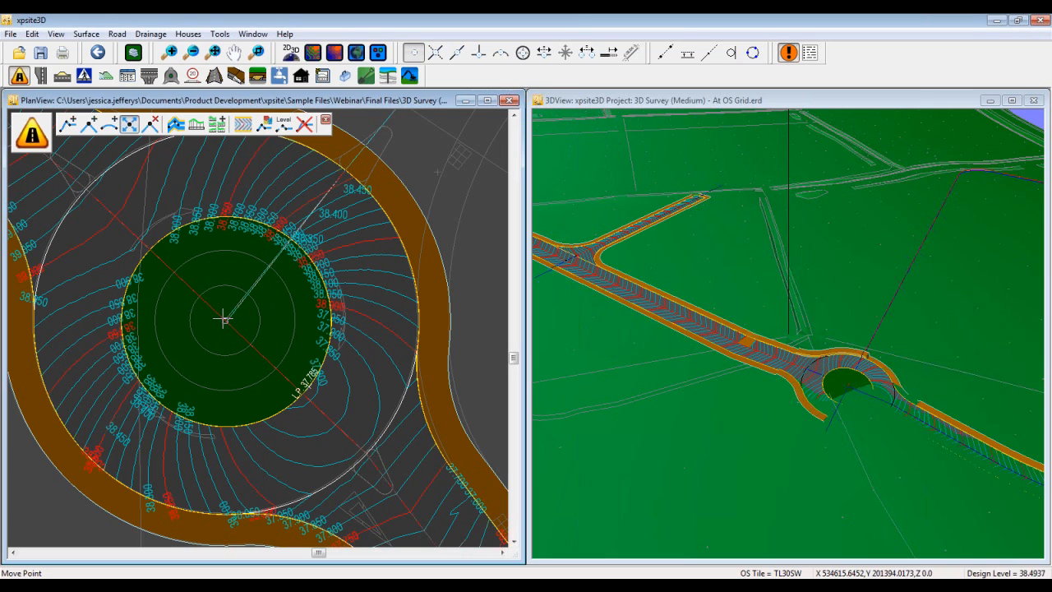
{"action": "scroll", "coordinate": [226, 321], "scroll_direction": "up", "scroll_amount": 3}
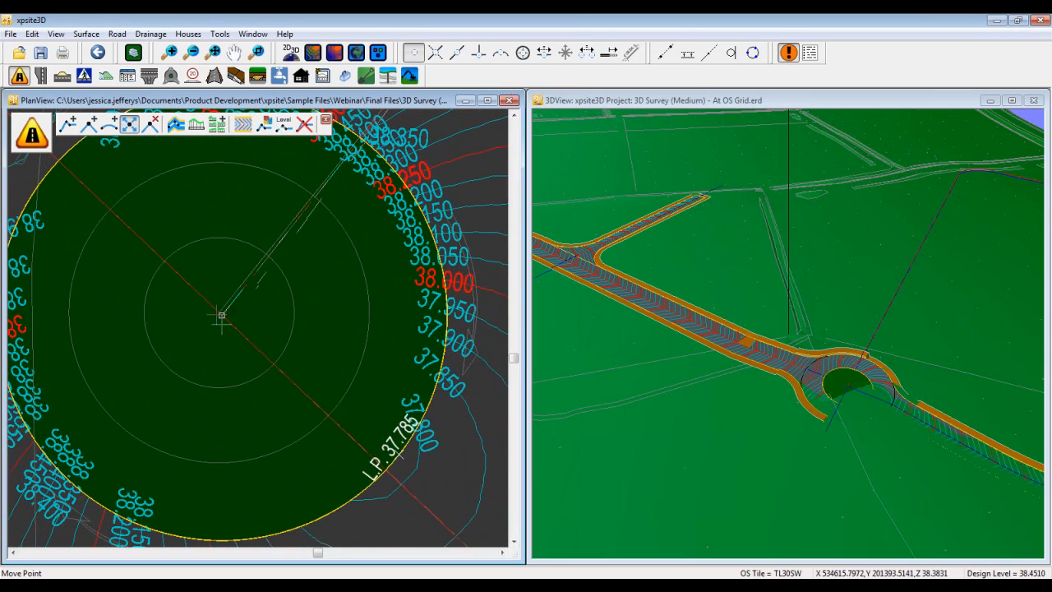
{"action": "scroll", "coordinate": [272, 310], "scroll_direction": "down", "scroll_amount": 4}
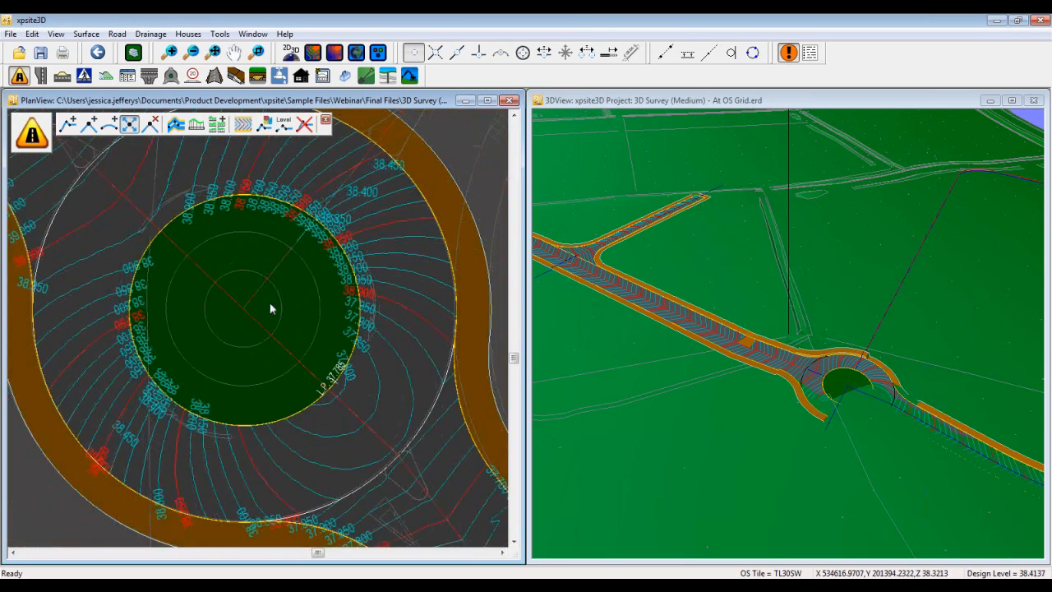
Add channels, kerbs and footpaths to the north-eastern approach road, picking the channel width from the layout's kerb line
{"action": "middle_click_drag", "start_coordinate": [401, 234], "coordinate": [323, 289]}
{"action": "middle_click_drag", "start_coordinate": [396, 185], "coordinate": [298, 361]}
{"action": "left_click", "coordinate": [175, 124]}
{"action": "left_click", "coordinate": [361, 205]}
{"action": "key", "text": "Return"}
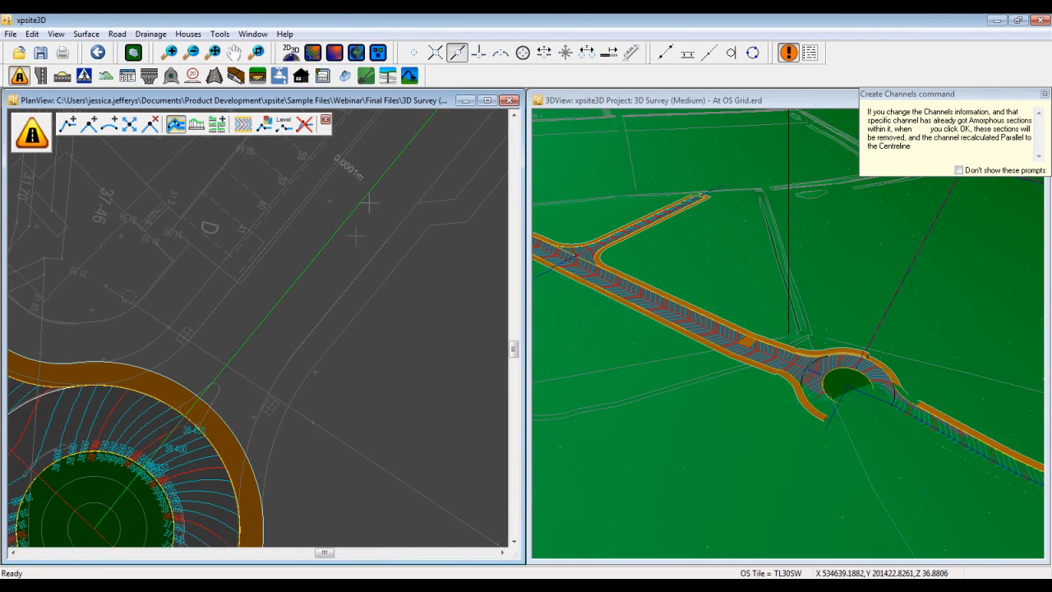
{"action": "left_click", "coordinate": [364, 266]}
{"action": "left_click", "coordinate": [507, 440]}
Edit the roundabout junction of the north-eastern approach and set its eastern kerb fillet radius to 20 m
{"action": "scroll", "coordinate": [403, 386], "scroll_direction": "down", "scroll_amount": 5}
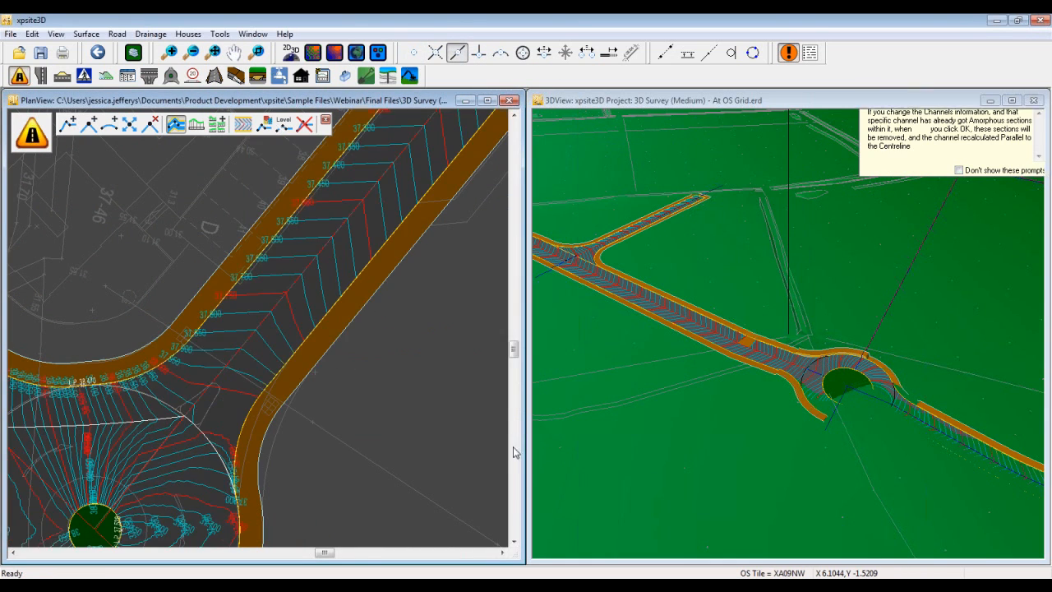
{"action": "scroll", "coordinate": [440, 414], "scroll_direction": "up", "scroll_amount": 6}
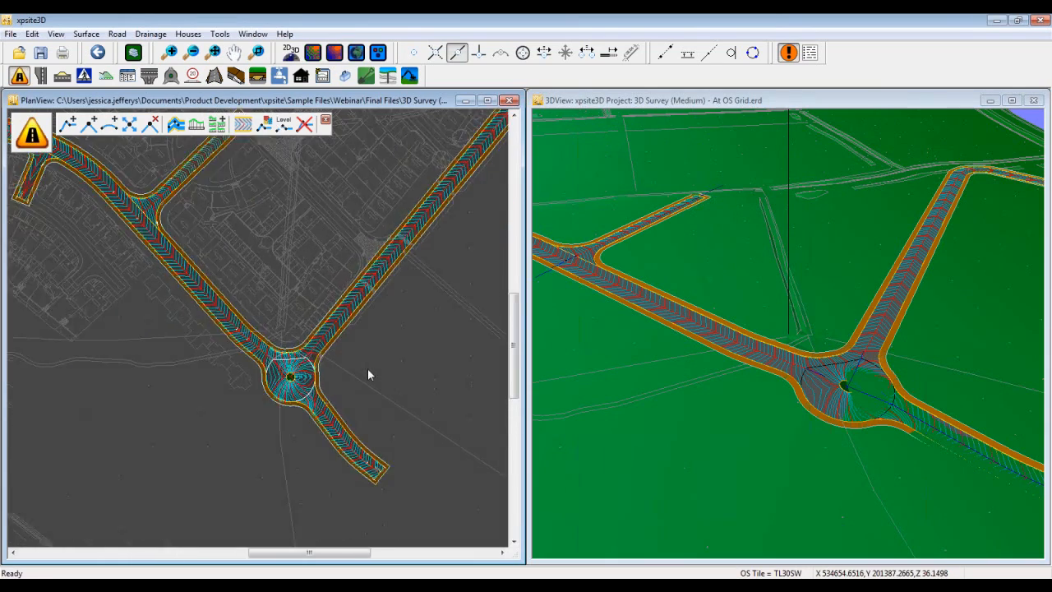
{"action": "scroll", "coordinate": [296, 385], "scroll_direction": "up", "scroll_amount": 3}
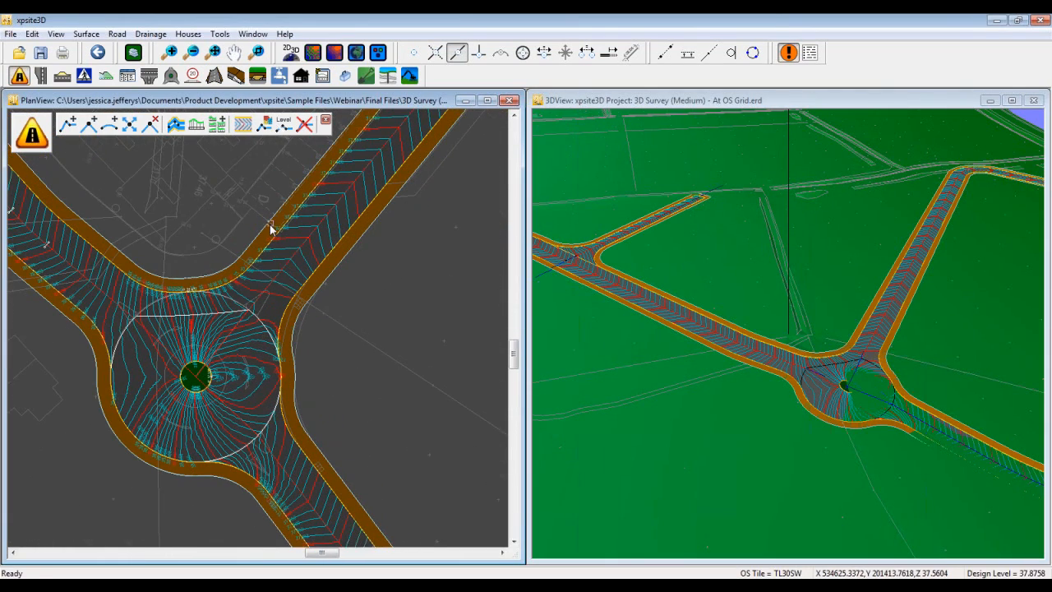
{"action": "scroll", "coordinate": [293, 296], "scroll_direction": "up", "scroll_amount": 3}
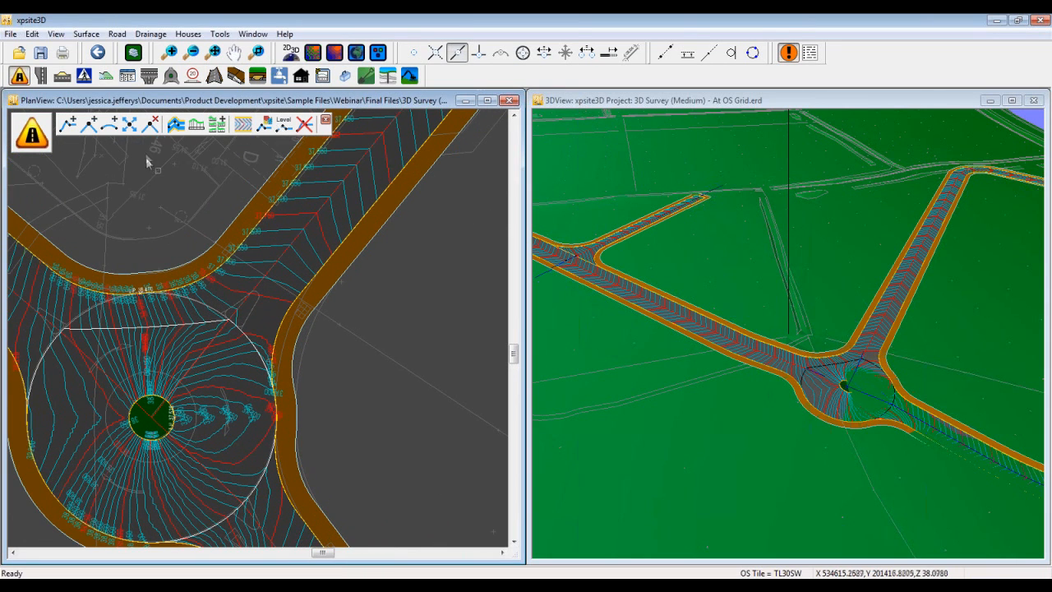
{"action": "left_click", "coordinate": [171, 75]}
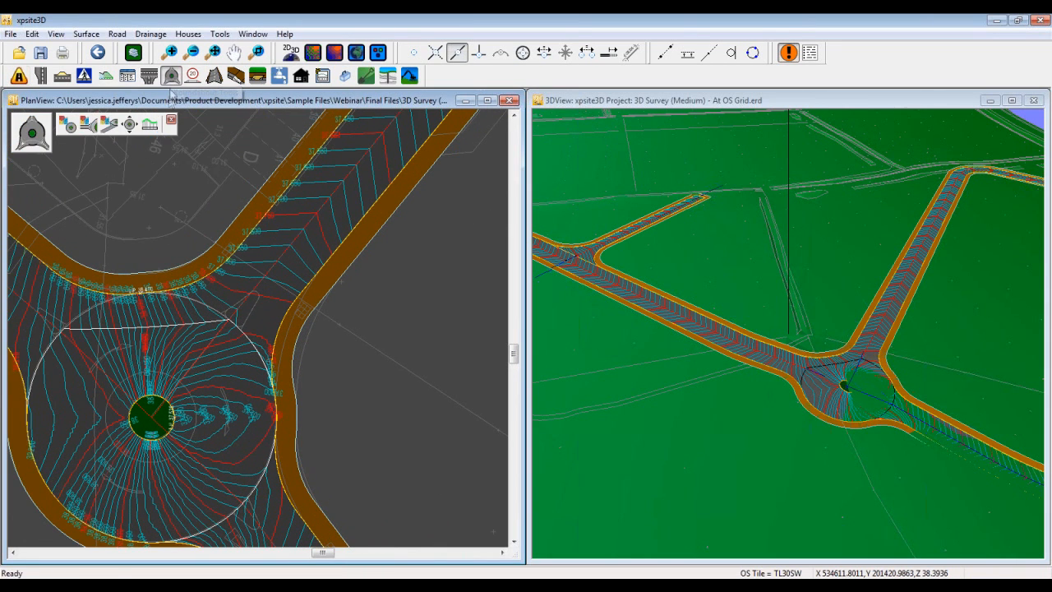
{"action": "left_click", "coordinate": [87, 124]}
{"action": "left_click", "coordinate": [303, 232]}
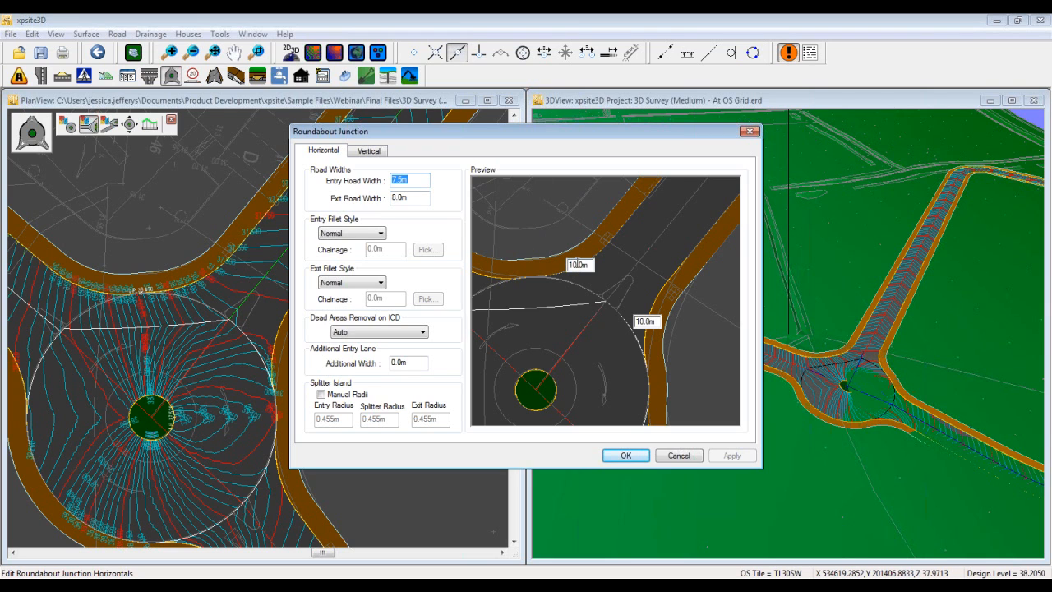
{"action": "left_click_drag", "start_coordinate": [645, 322], "coordinate": [614, 331]}
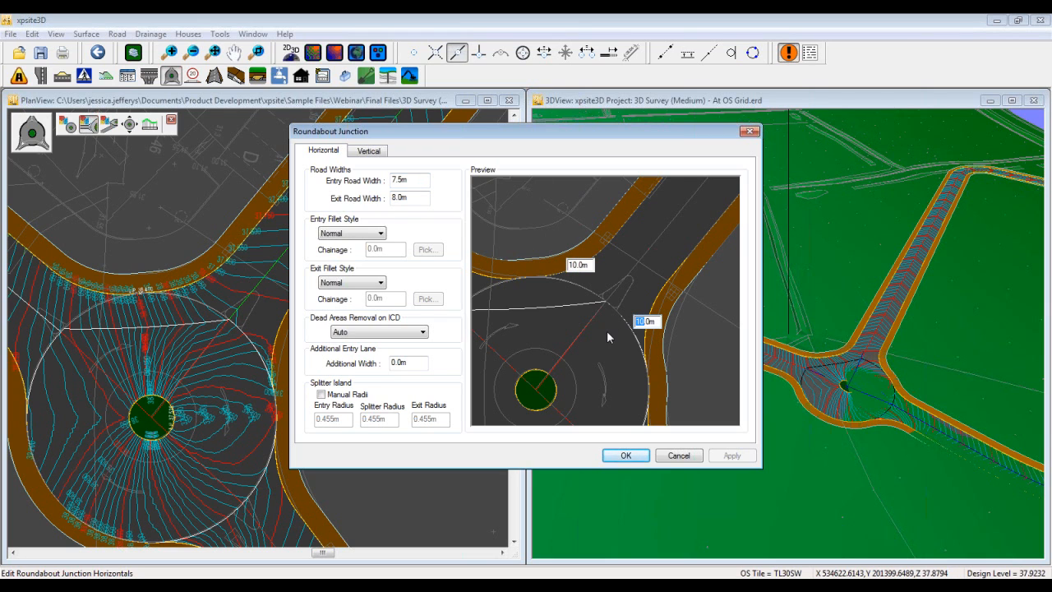
{"action": "type", "text": "20"}
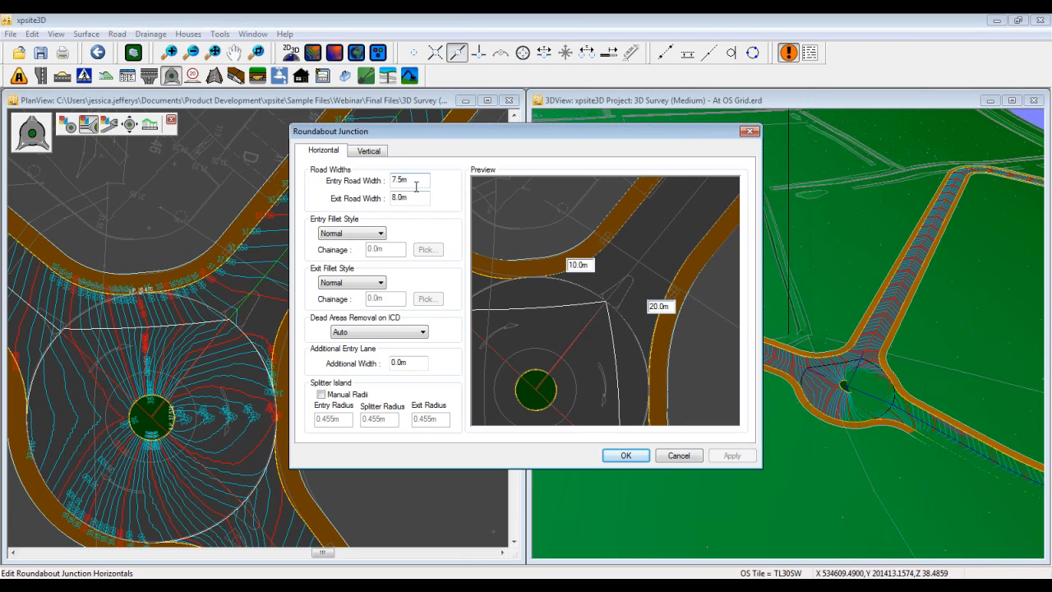
Set the junction's entry road width to 4.2 m and exit road width to 3.5 m, keep automatic splitter island radii, and finish the edit
{"action": "left_click_drag", "start_coordinate": [403, 179], "coordinate": [356, 186]}
{"action": "left_click_drag", "start_coordinate": [401, 199], "coordinate": [378, 198]}
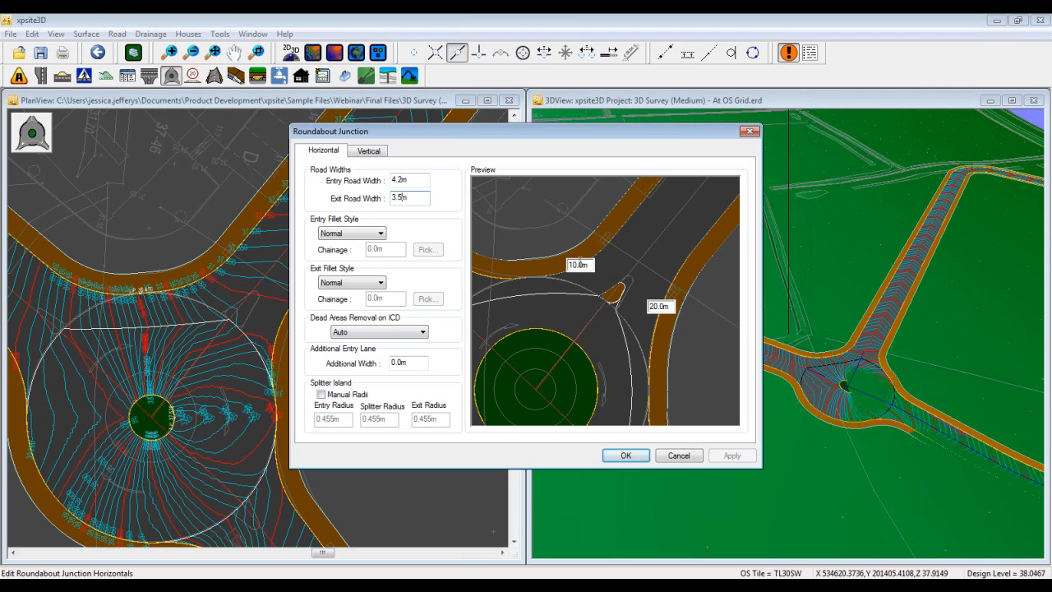
{"action": "left_click", "coordinate": [321, 394]}
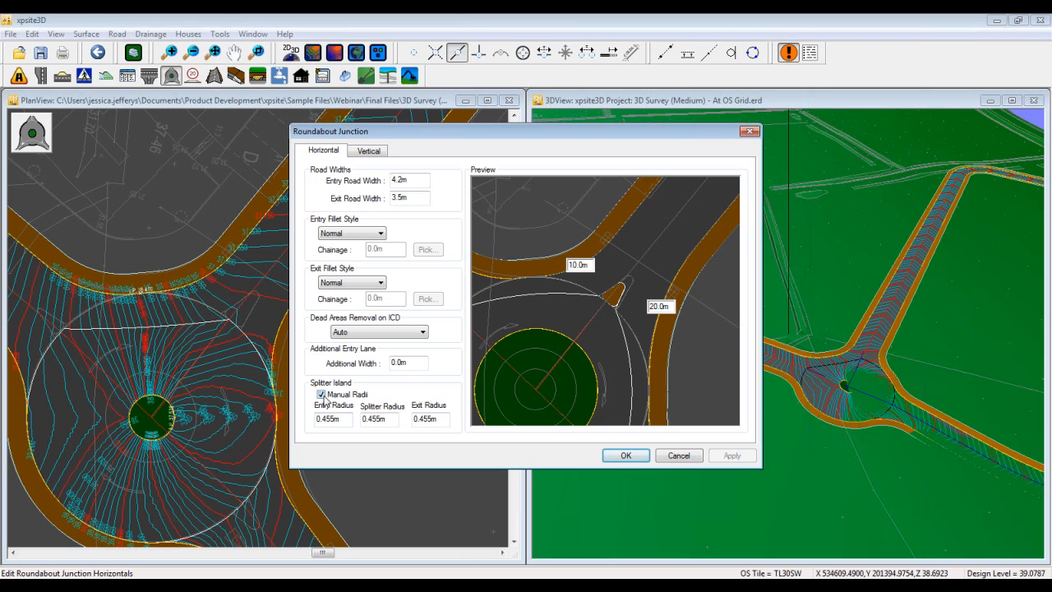
{"action": "left_click", "coordinate": [321, 396]}
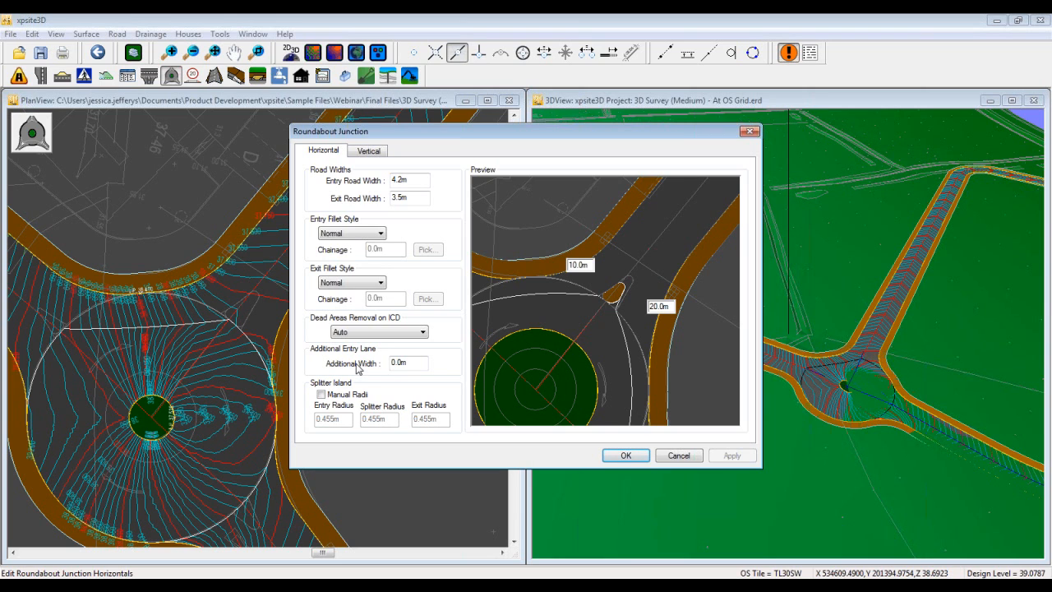
{"action": "left_click", "coordinate": [625, 456]}
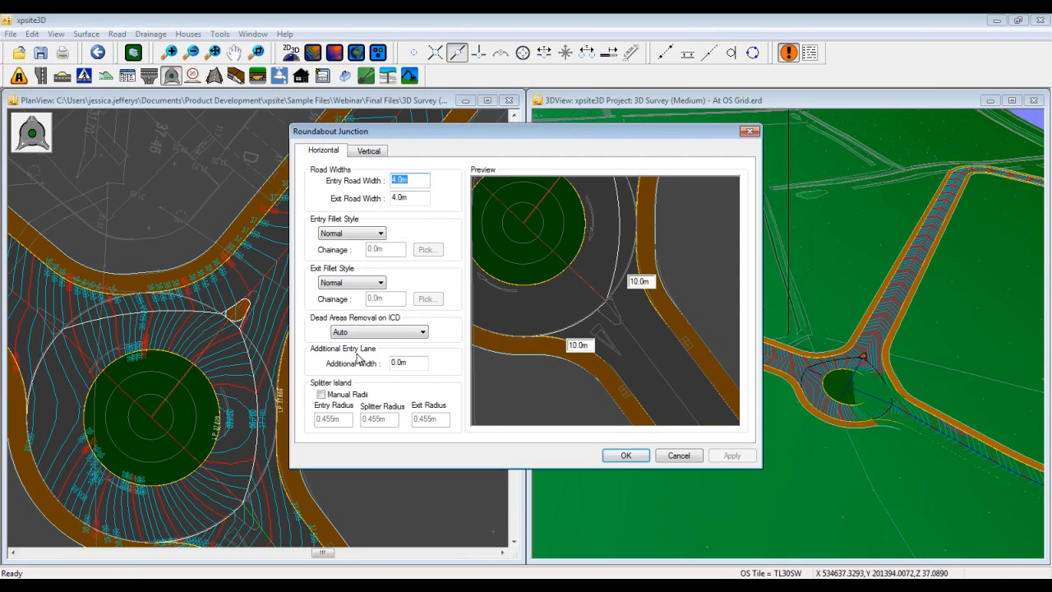
{"action": "left_click", "coordinate": [678, 456]}
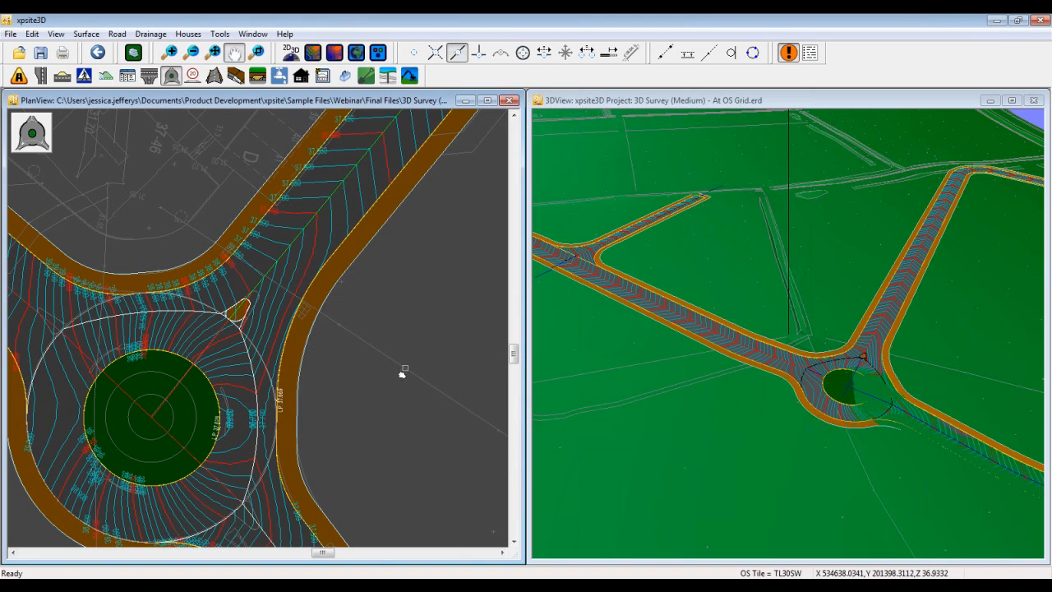
{"action": "left_click", "coordinate": [417, 306]}
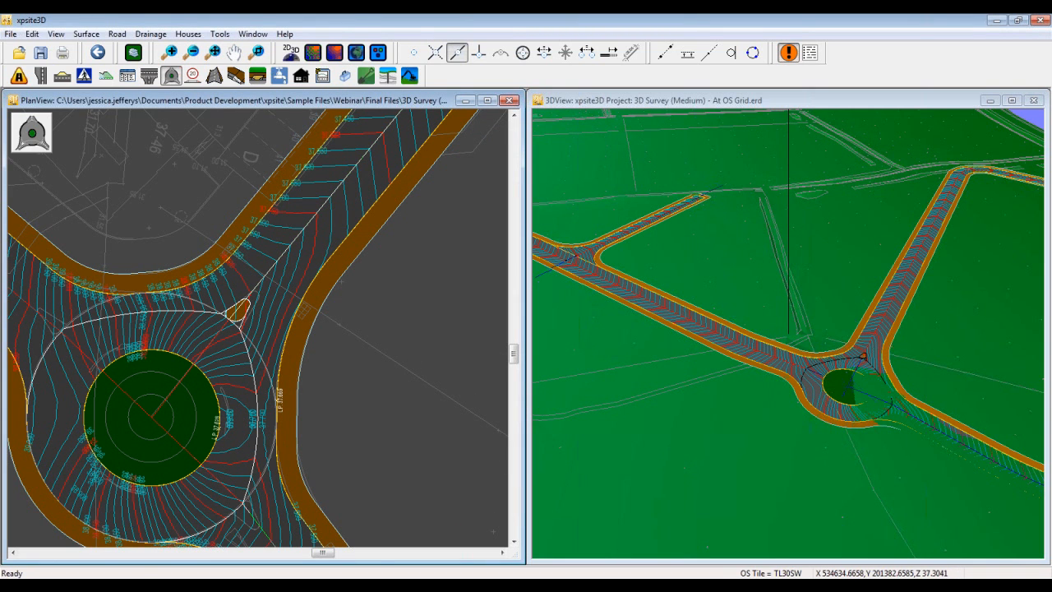
Switch to the PowerPoint webinar presentation and start the slide show from the current Live Demonstration slide
{"action": "key", "text": "alt+Tab"}
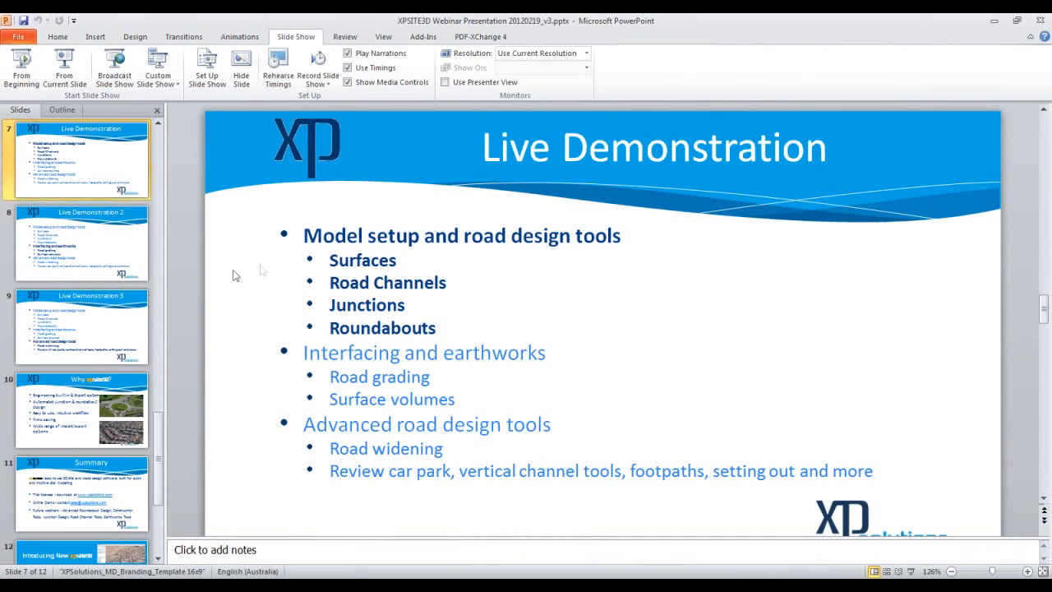
{"action": "left_click", "coordinate": [64, 67]}
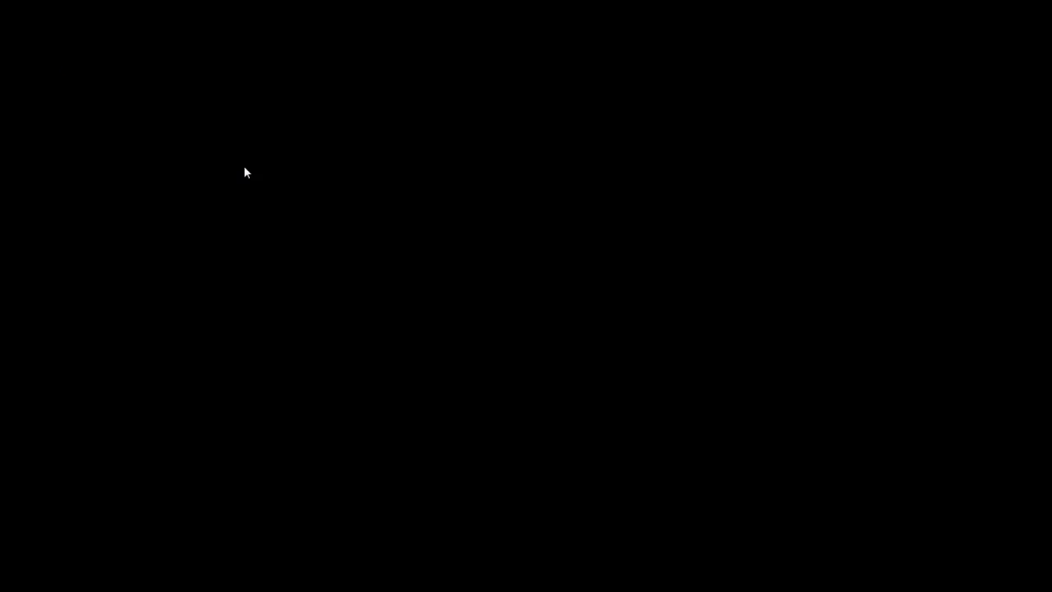
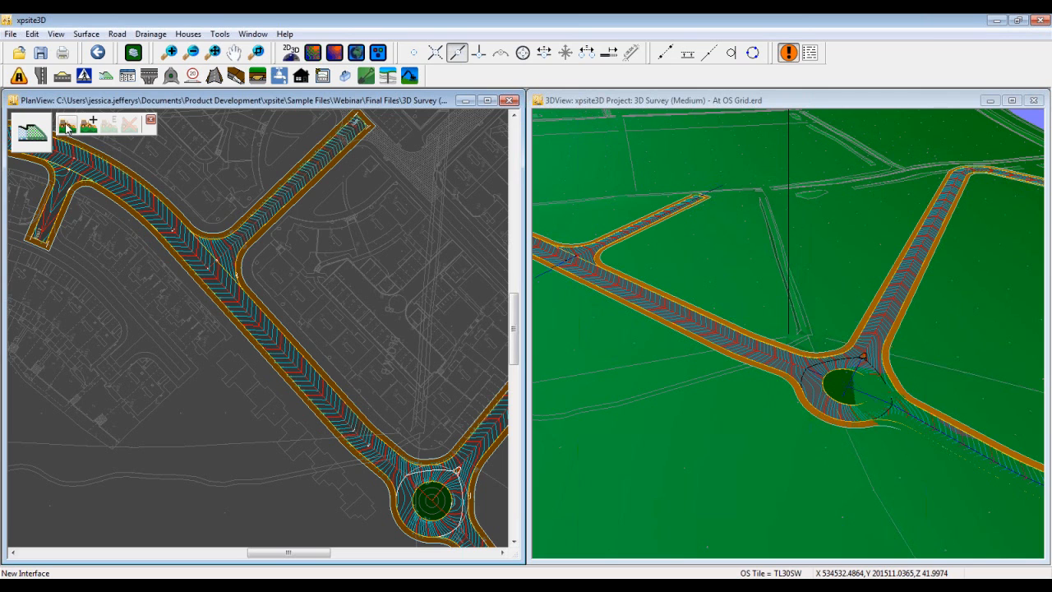
Start a new interface on the main road's centreline and add a step with a height of -0.1 m
{"action": "left_click", "coordinate": [162, 219]}
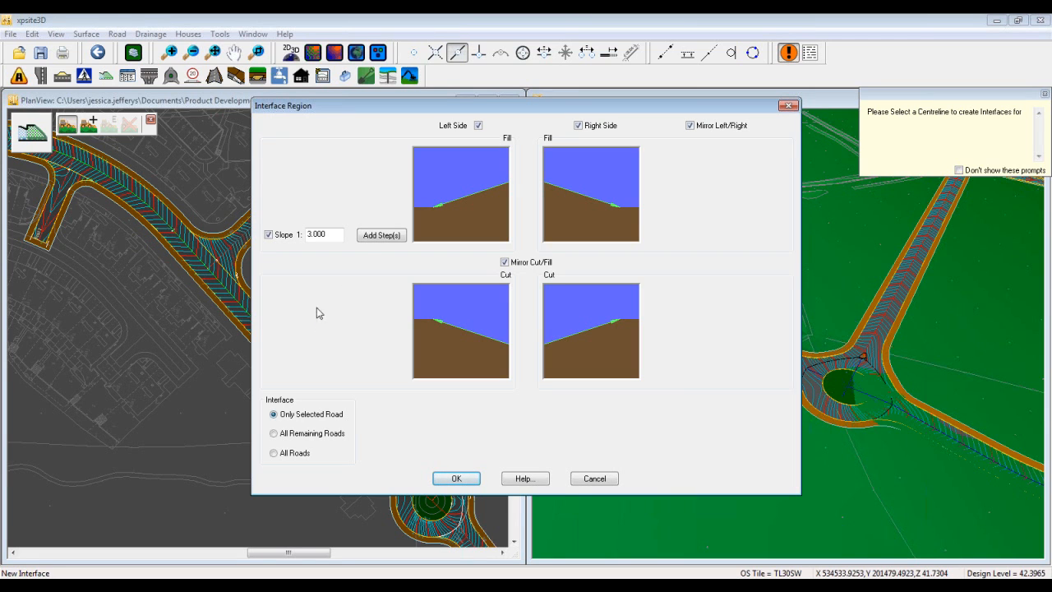
{"action": "left_click", "coordinate": [381, 236]}
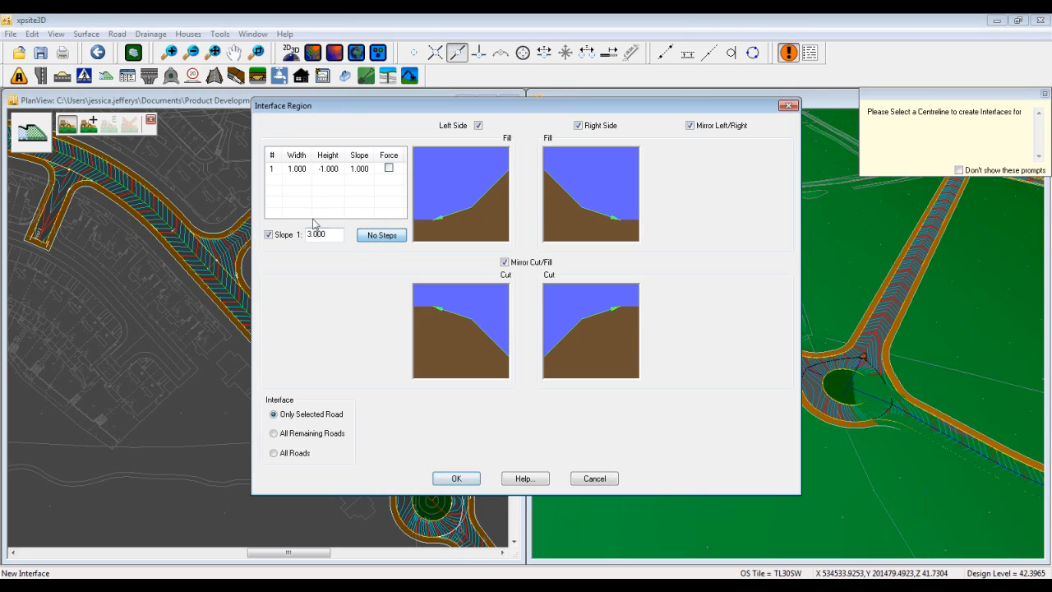
{"action": "left_click", "coordinate": [323, 169]}
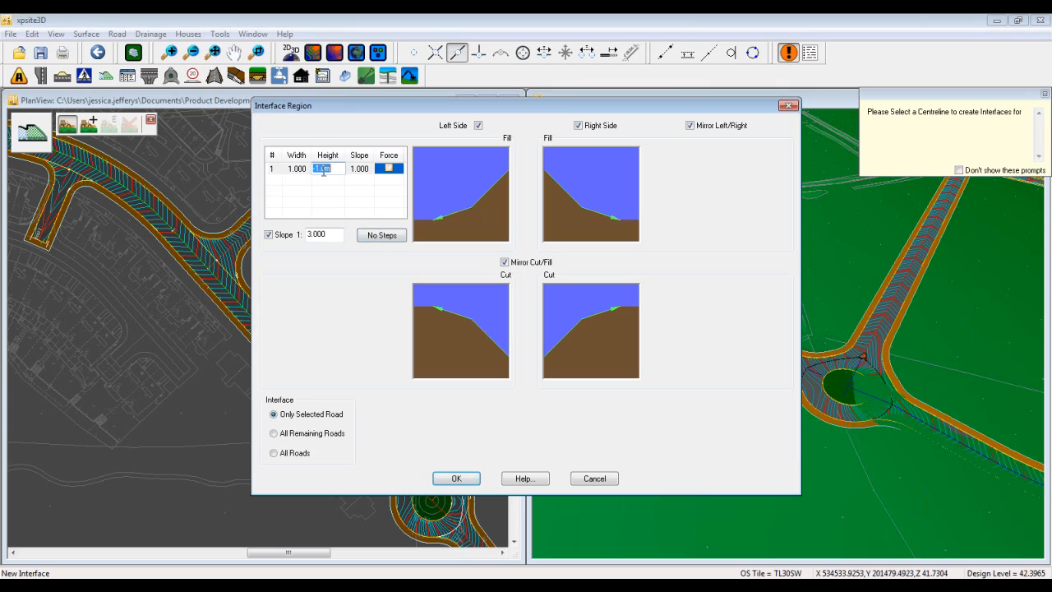
{"action": "left_click", "coordinate": [320, 168]}
{"action": "key", "text": "BackSpace"}
{"action": "type", "text": "0."}
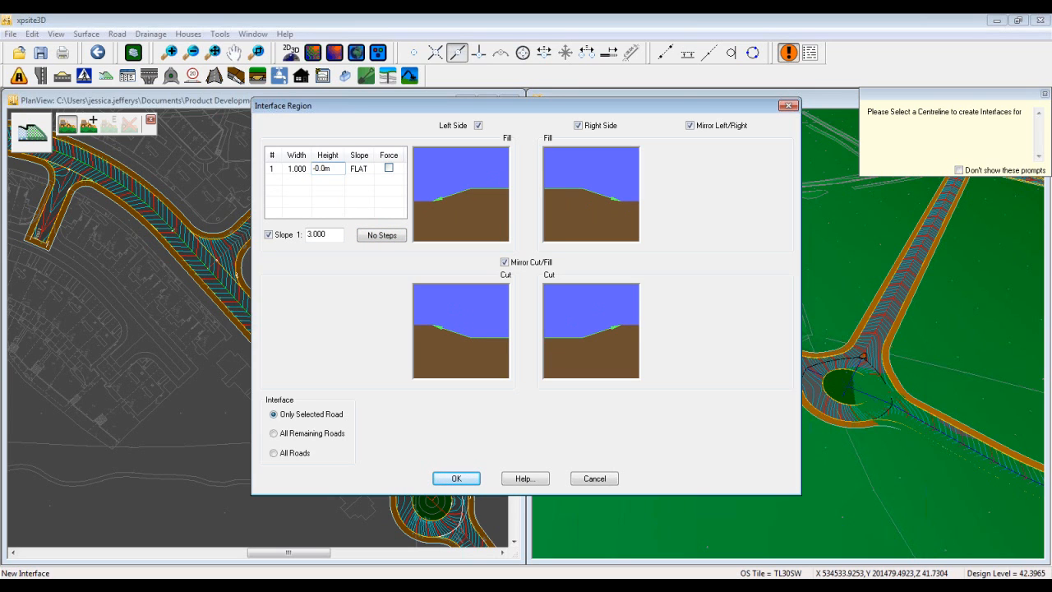
{"action": "type", "text": "1"}
Force the interface step and generate the interface for the selected main road only
{"action": "left_click", "coordinate": [367, 173]}
{"action": "left_click", "coordinate": [353, 168]}
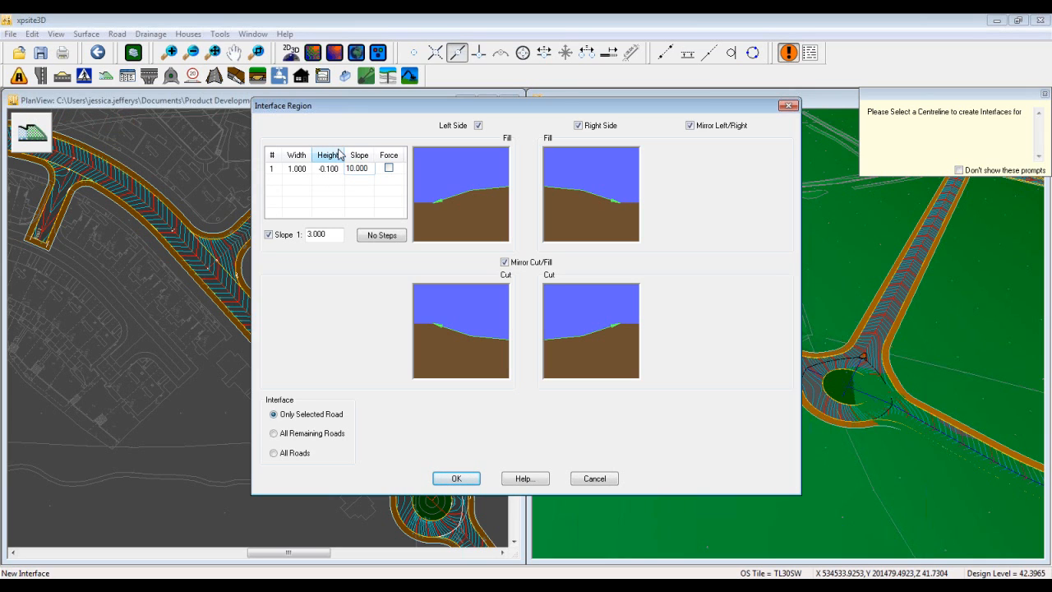
{"action": "left_click", "coordinate": [390, 167]}
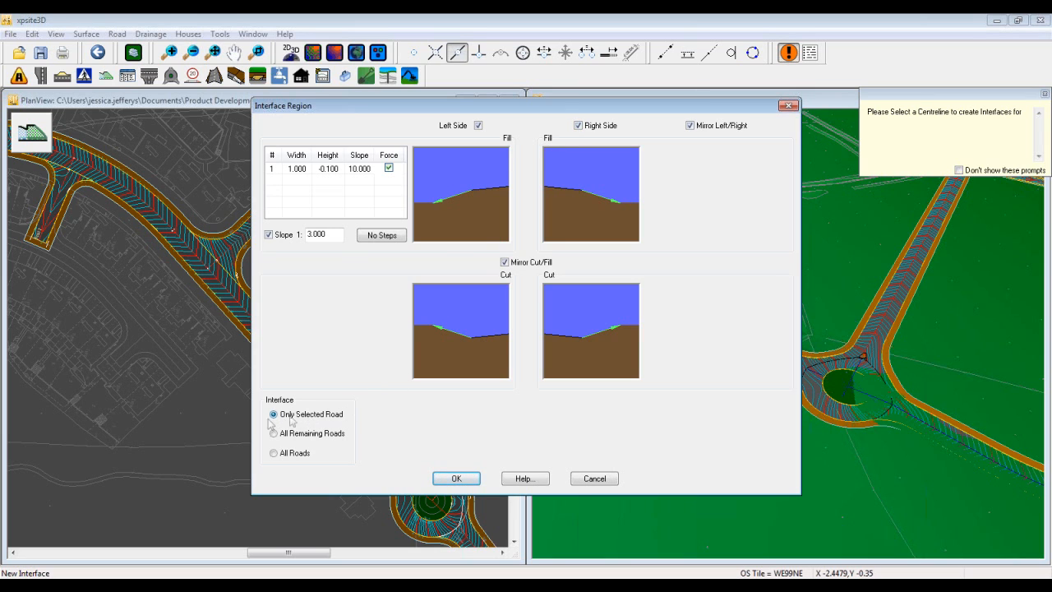
{"action": "left_click", "coordinate": [456, 480]}
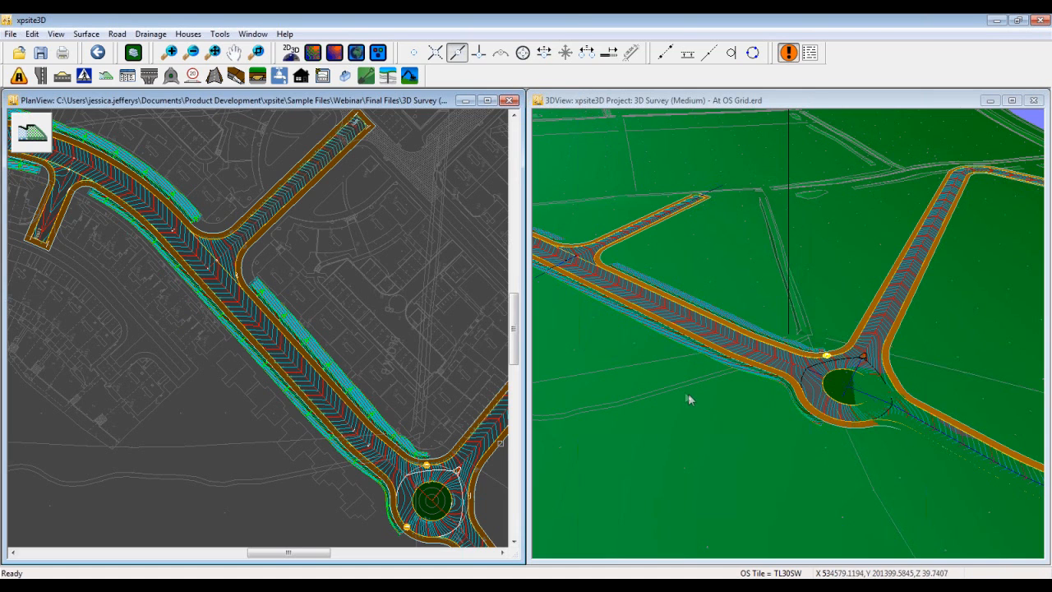
Set the 3D view's vertical exaggeration to 5x and hide the ground surface to examine the main road's embankments
{"action": "right_click", "coordinate": [670, 372]}
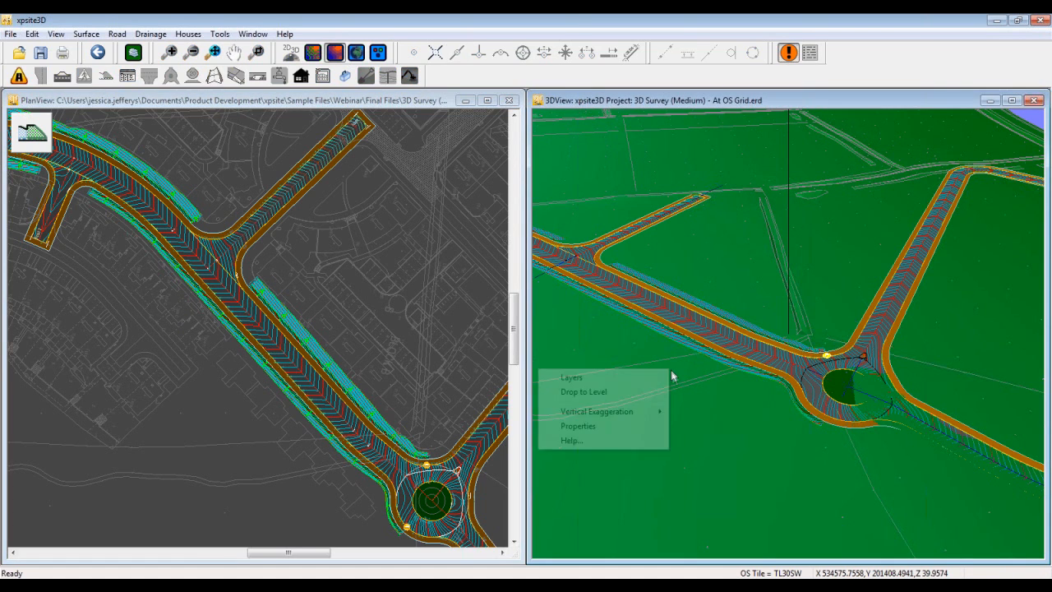
{"action": "mouse_move", "coordinate": [655, 415]}
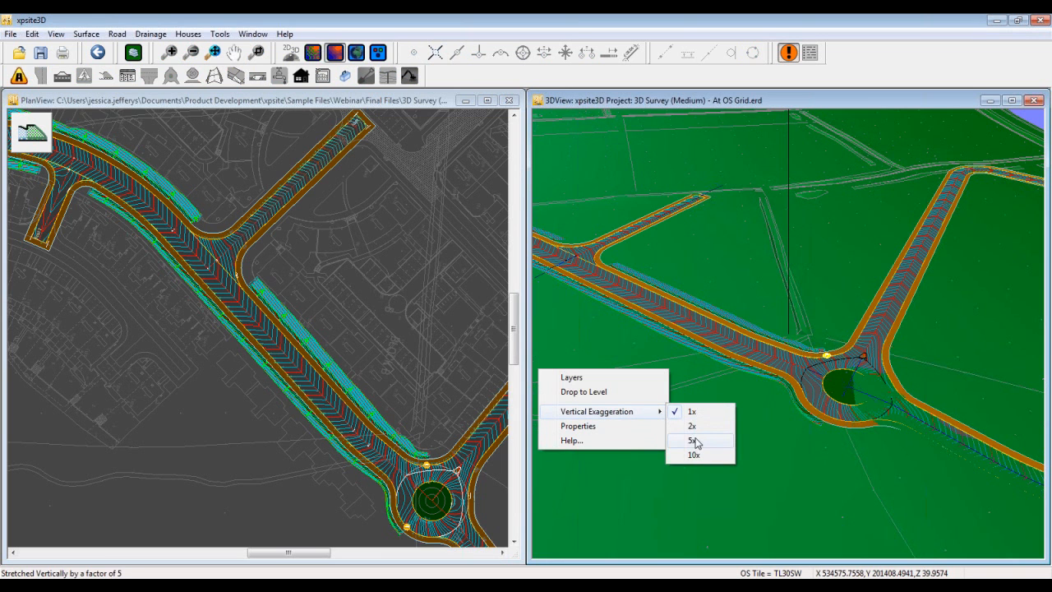
{"action": "left_click", "coordinate": [695, 441]}
{"action": "scroll", "coordinate": [698, 348], "scroll_direction": "up", "scroll_amount": 2}
{"action": "middle_click_drag", "start_coordinate": [720, 273], "coordinate": [883, 468]}
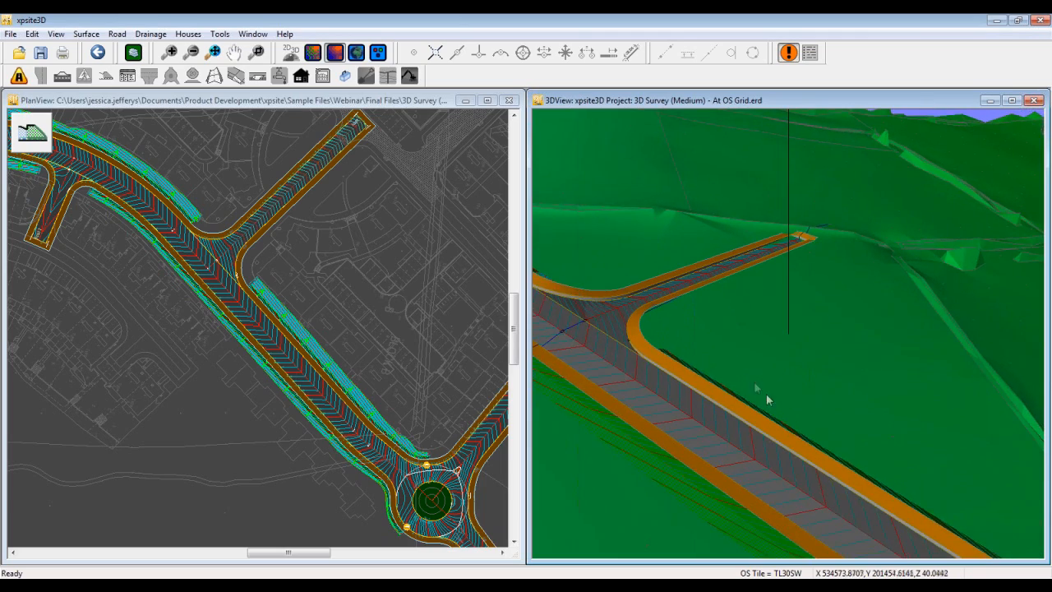
{"action": "left_click_drag", "start_coordinate": [701, 346], "coordinate": [878, 391]}
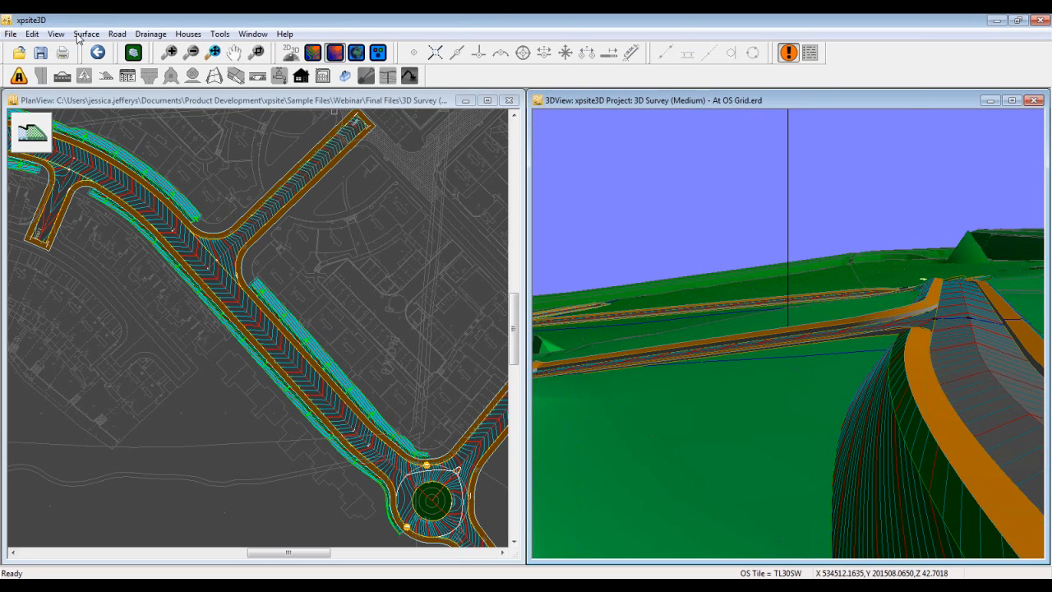
{"action": "left_click", "coordinate": [336, 54]}
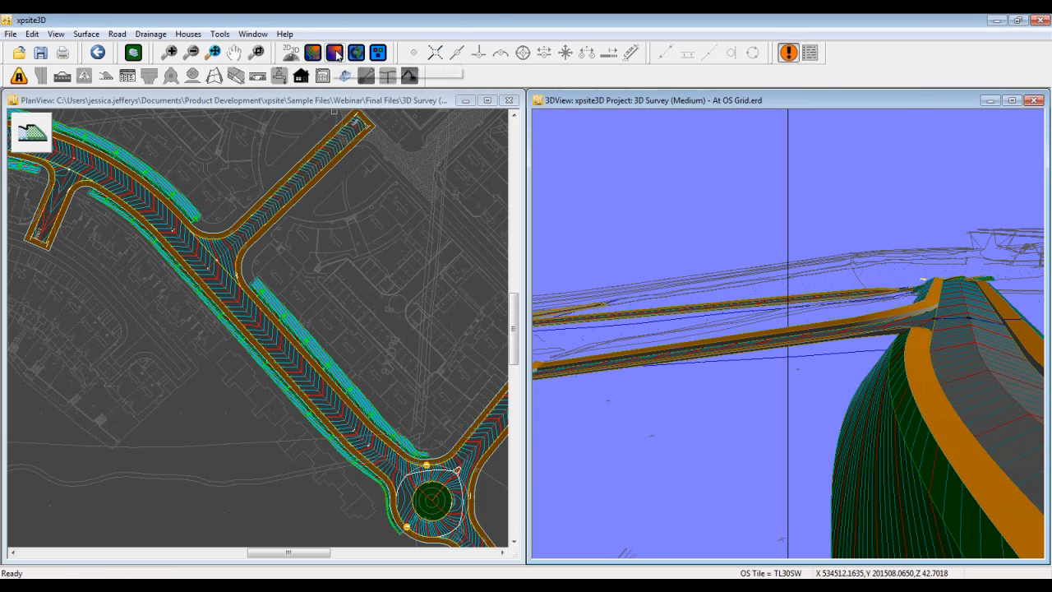
{"action": "middle_click_drag", "start_coordinate": [892, 327], "coordinate": [913, 243]}
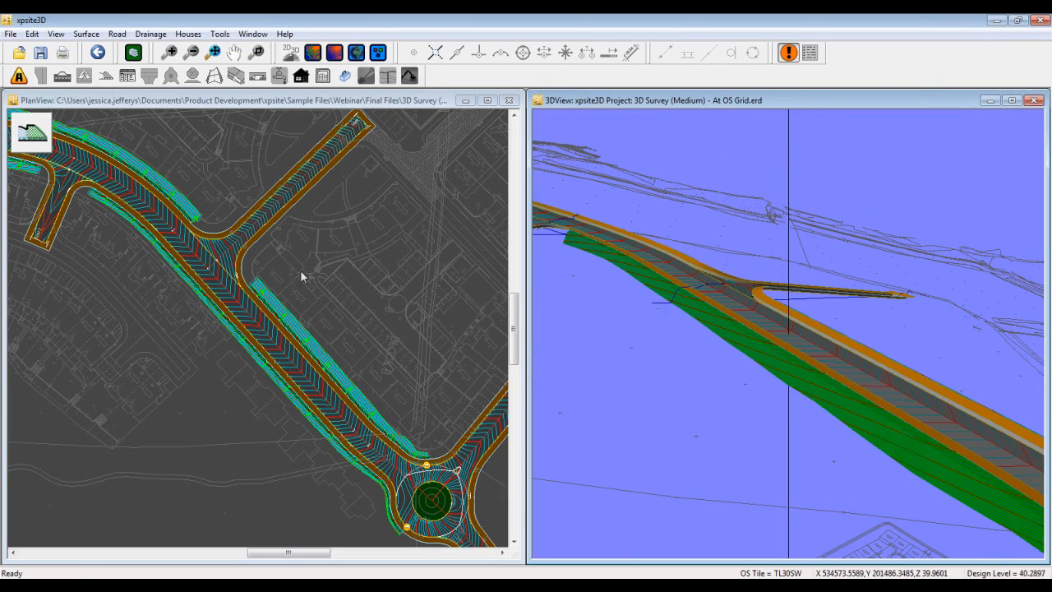
Generate interfaces with the same step and slope settings for all remaining roads
{"action": "left_click", "coordinate": [344, 261]}
{"action": "left_click", "coordinate": [456, 52]}
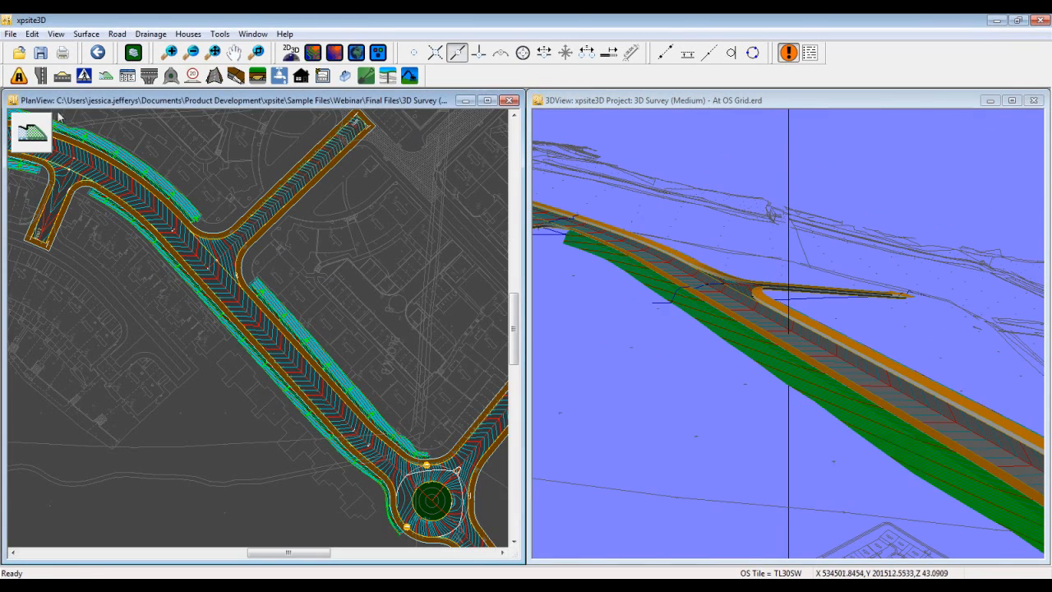
{"action": "left_click", "coordinate": [177, 230]}
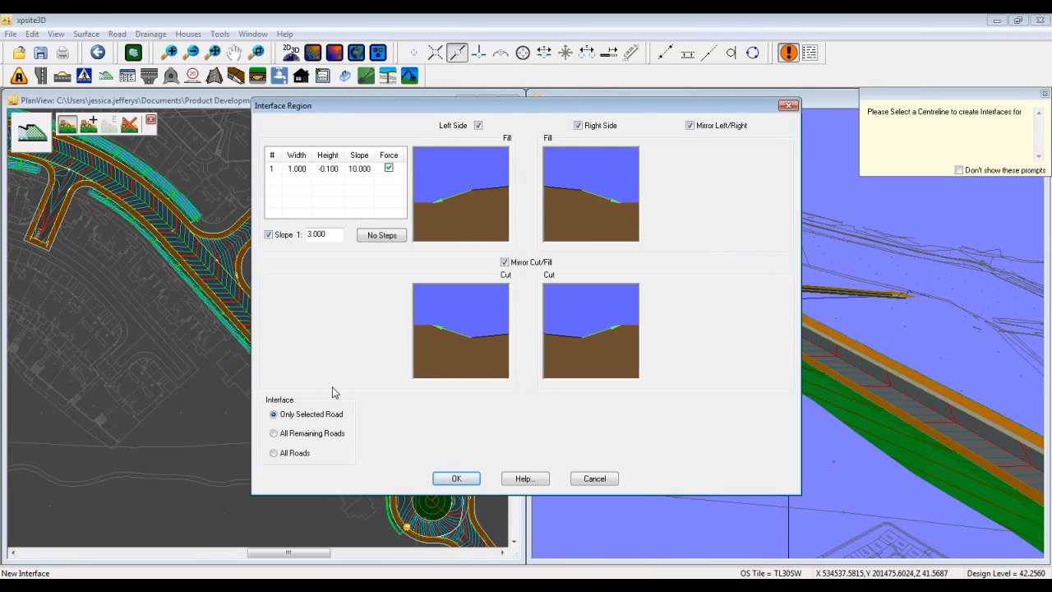
{"action": "left_click", "coordinate": [296, 436]}
{"action": "left_click", "coordinate": [457, 478]}
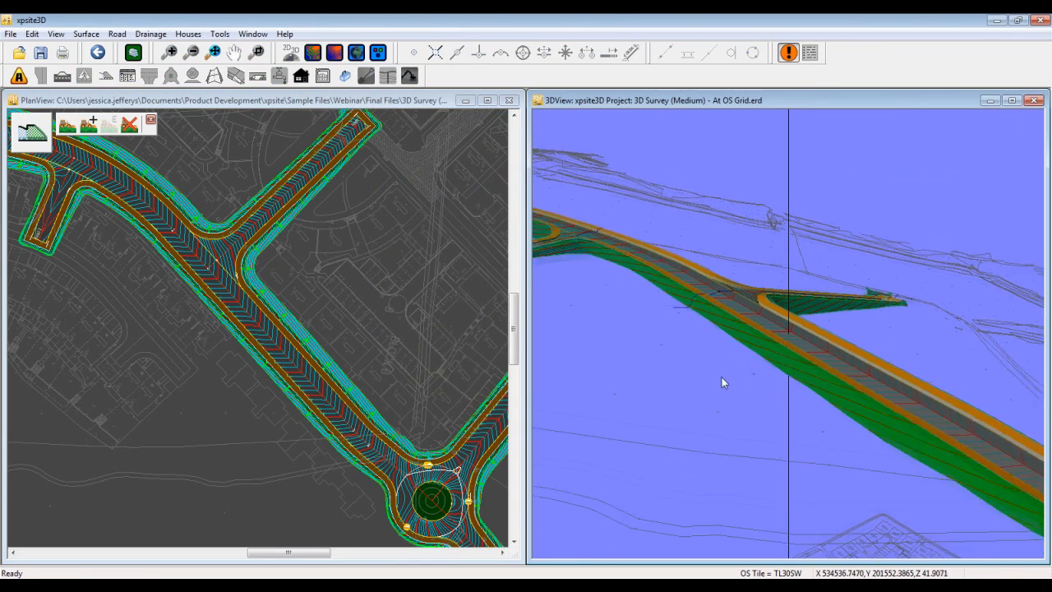
Examine the new side-road interfaces in 3D and turn the ground surface display back on
{"action": "scroll", "coordinate": [722, 377], "scroll_direction": "down", "scroll_amount": 1}
{"action": "left_click_drag", "start_coordinate": [735, 253], "coordinate": [896, 236]}
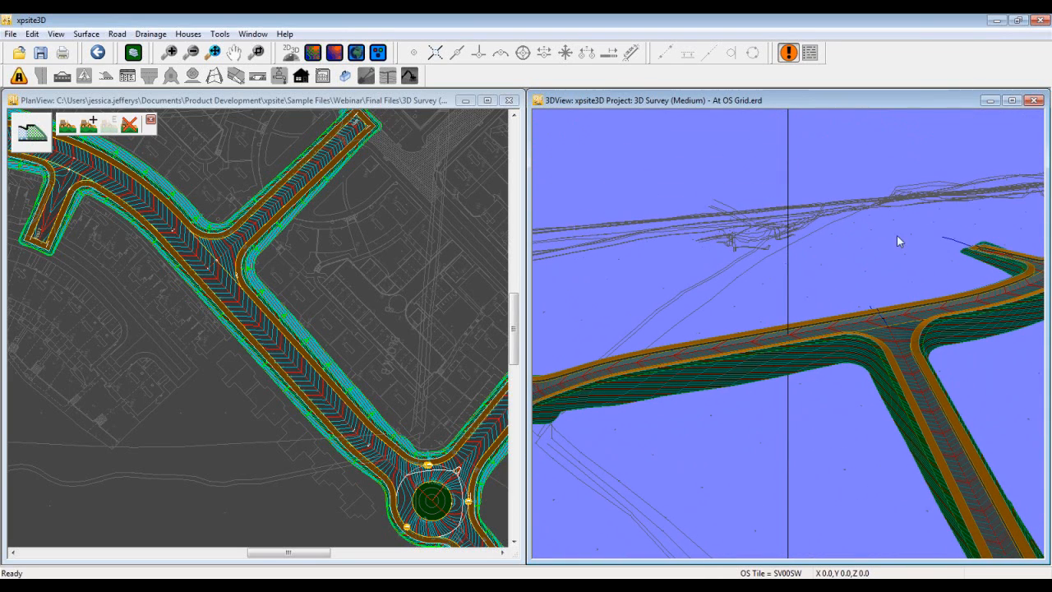
{"action": "left_click", "coordinate": [336, 55]}
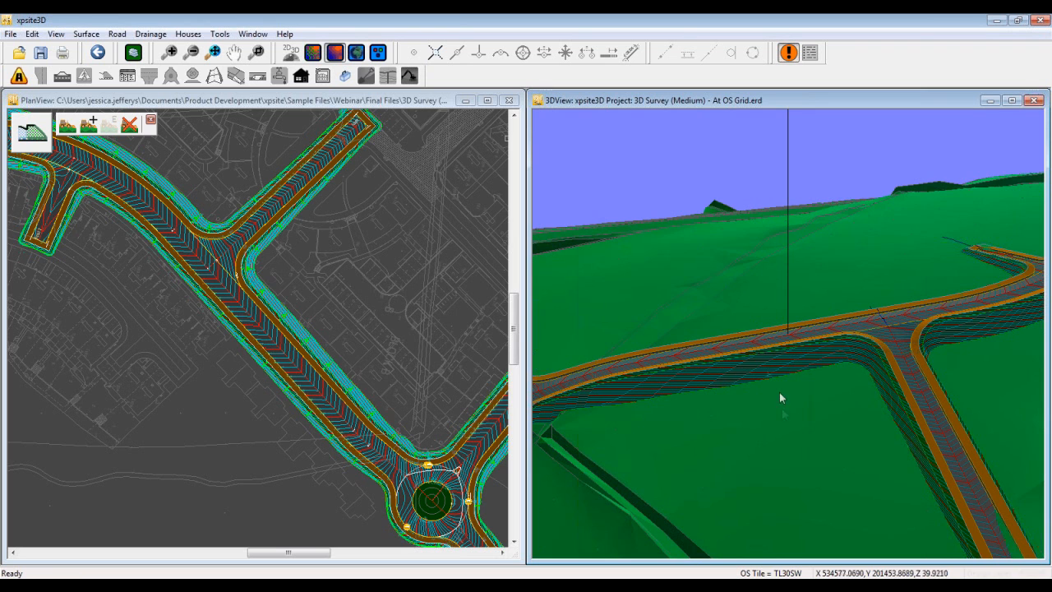
Examine the road network and its earthwork interfaces in 3D, from the main road to the roundabout arms
{"action": "scroll", "coordinate": [782, 415], "scroll_direction": "up", "scroll_amount": 1}
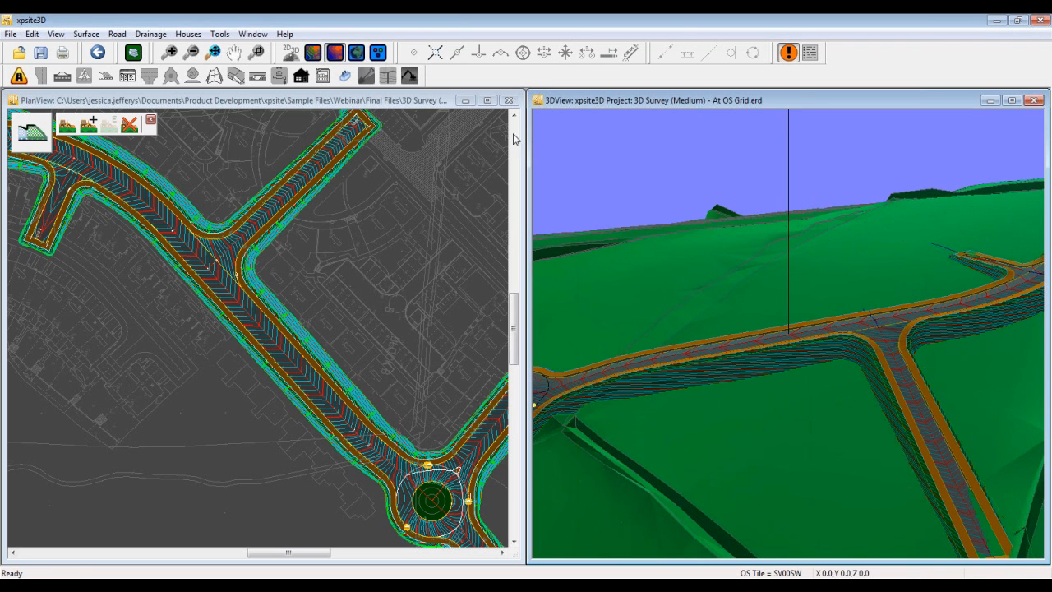
{"action": "left_click", "coordinate": [212, 54]}
{"action": "scroll", "coordinate": [830, 312], "scroll_direction": "up", "scroll_amount": 5}
{"action": "scroll", "coordinate": [841, 314], "scroll_direction": "up", "scroll_amount": 2}
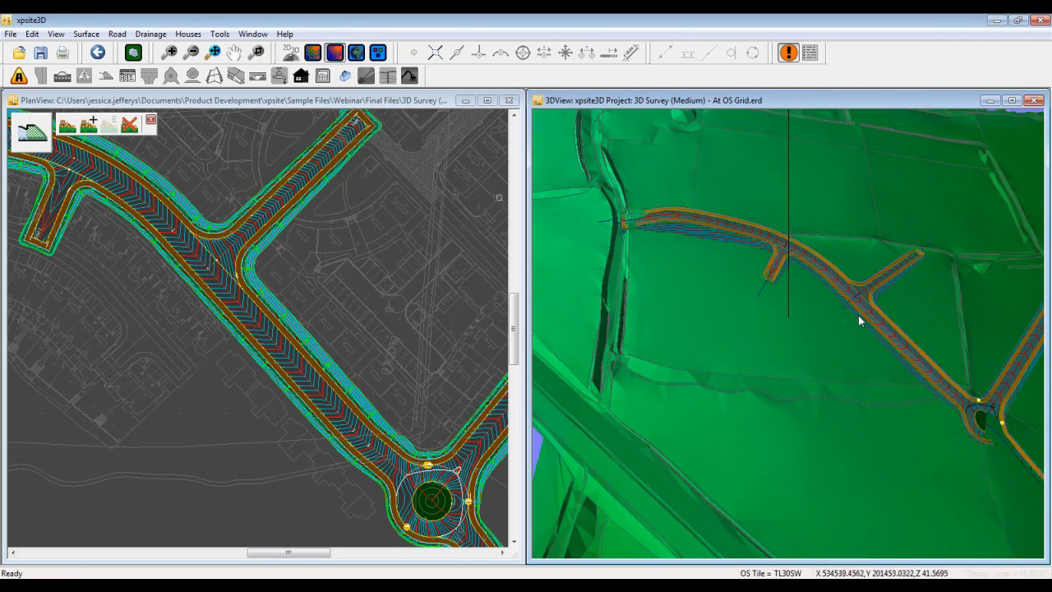
{"action": "left_click_drag", "start_coordinate": [923, 302], "coordinate": [745, 366]}
{"action": "scroll", "coordinate": [906, 309], "scroll_direction": "up", "scroll_amount": 1}
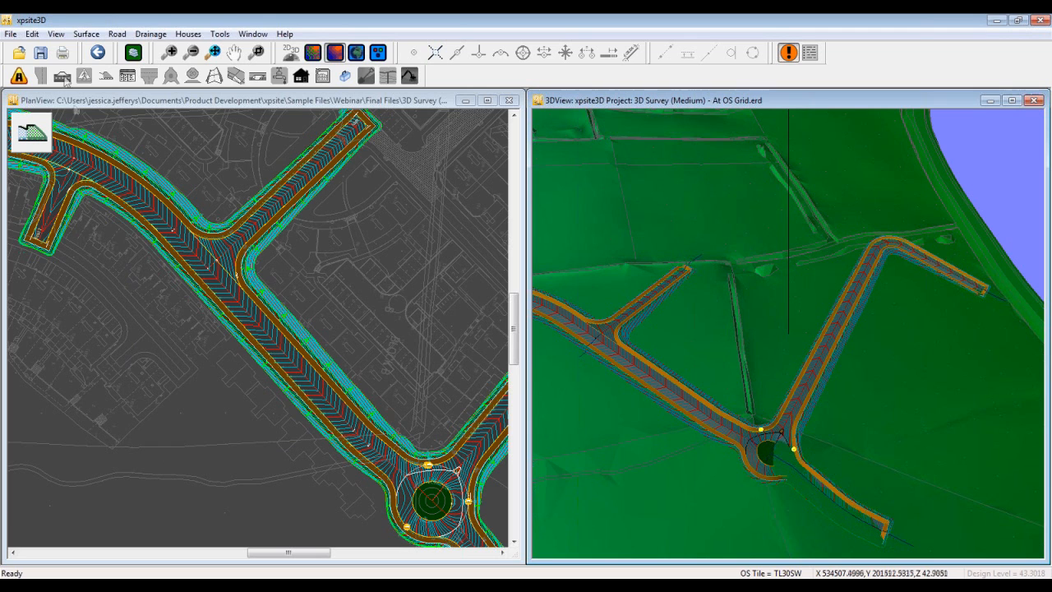
Import the drawing Digout.dwg as a new overlay
{"action": "left_click", "coordinate": [10, 35]}
{"action": "mouse_move", "coordinate": [90, 113]}
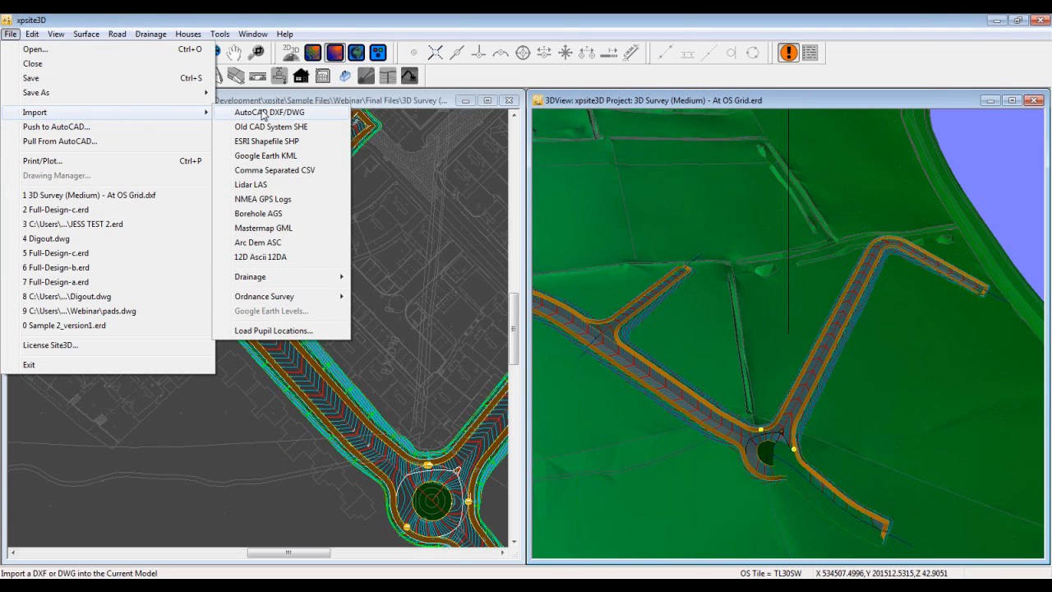
{"action": "left_click", "coordinate": [263, 114]}
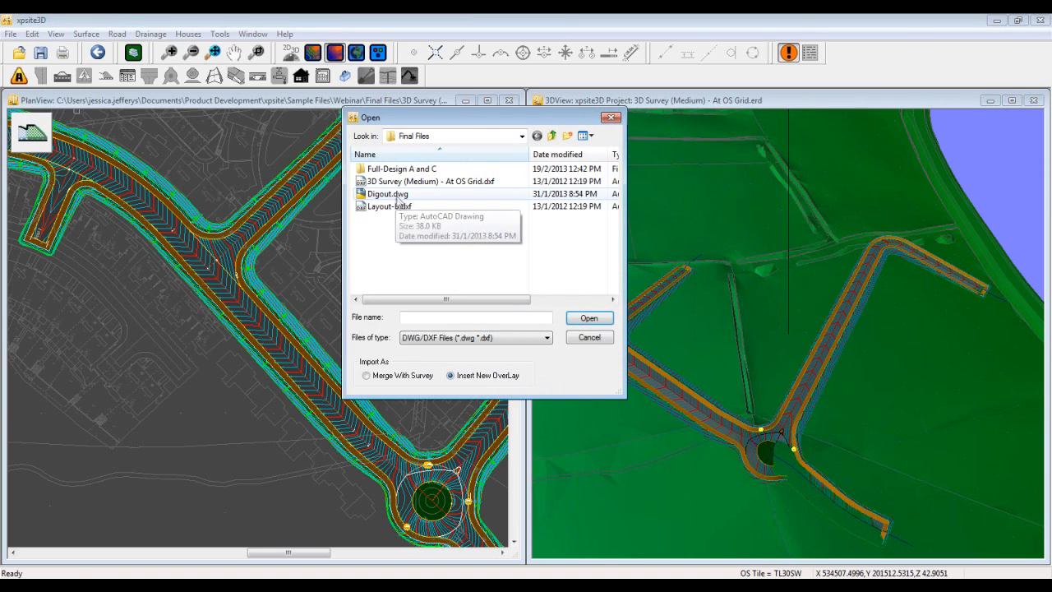
{"action": "double_click", "coordinate": [381, 194]}
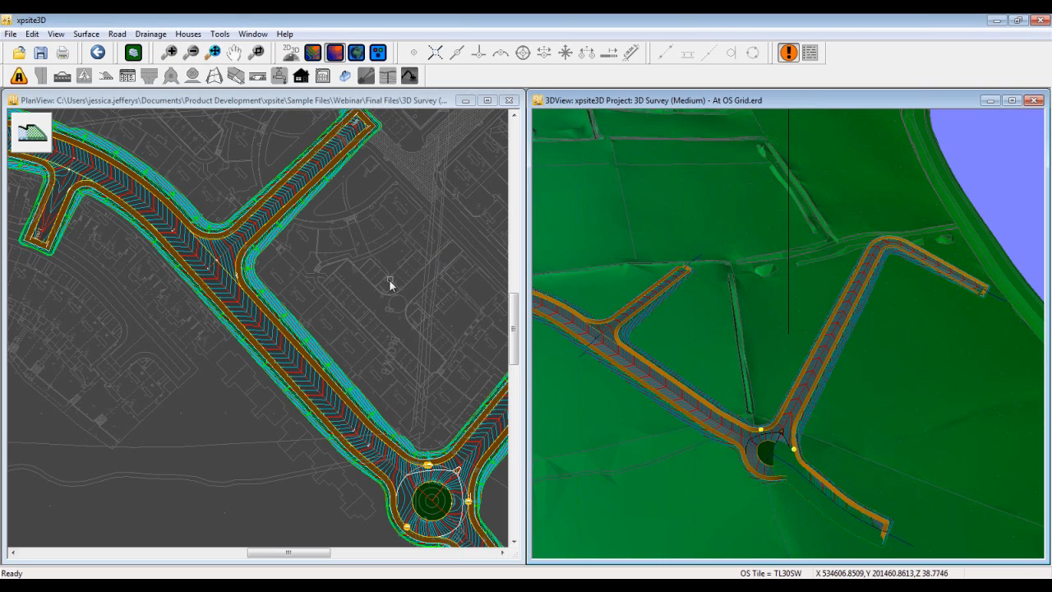
Calculate bounded cut and fill volumes with Digout.dwg as proposed and 3D Survey (Medium) - At OS Grid.dxf as existing surface
{"action": "left_click", "coordinate": [92, 36]}
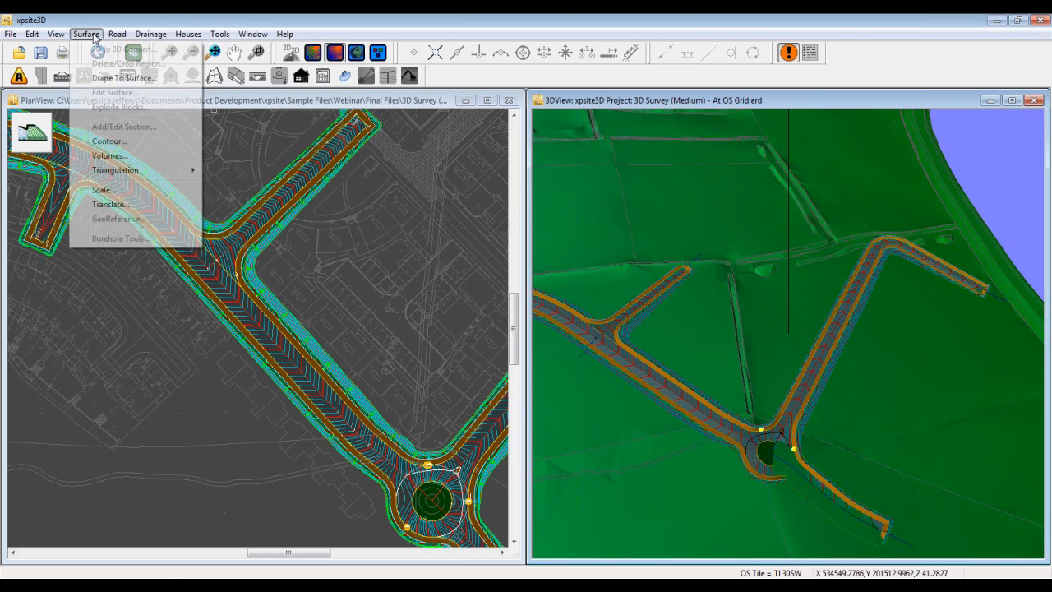
{"action": "left_click", "coordinate": [140, 156]}
{"action": "left_click_drag", "start_coordinate": [537, 110], "coordinate": [378, 129]}
{"action": "left_click", "coordinate": [339, 206]}
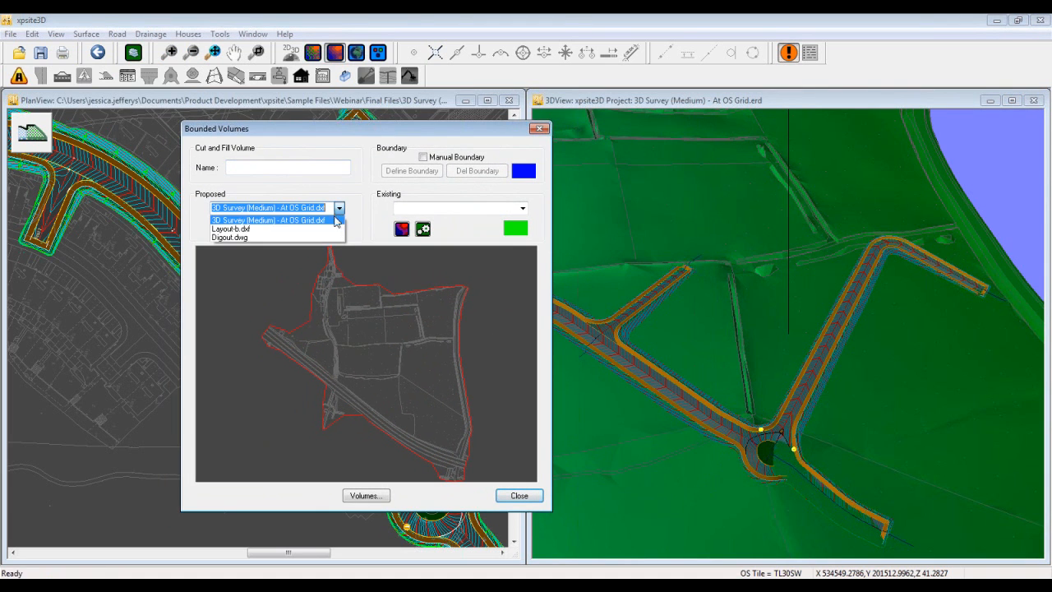
{"action": "left_click", "coordinate": [235, 238]}
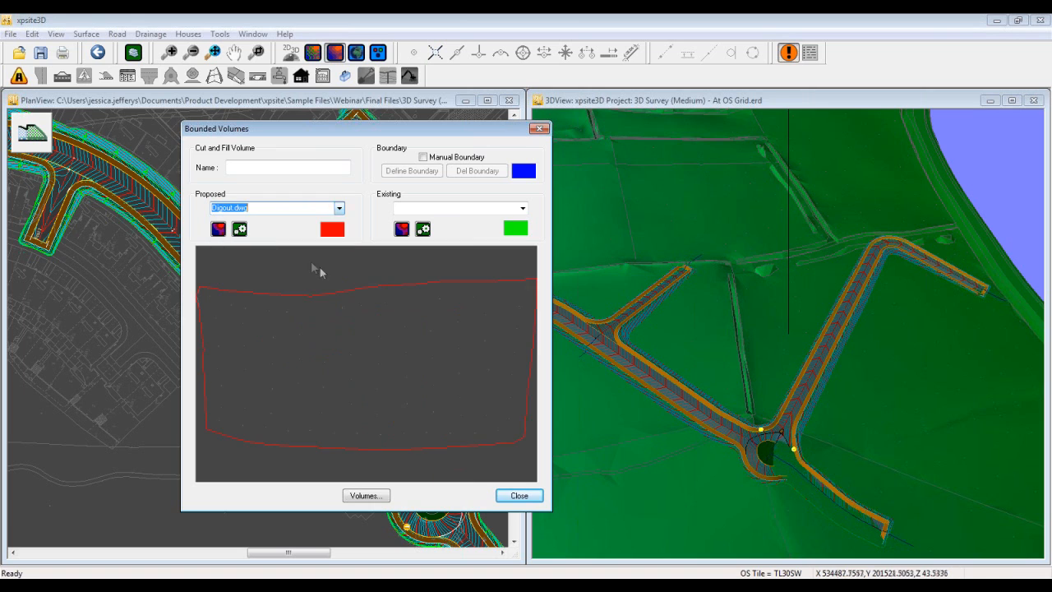
{"action": "left_click", "coordinate": [521, 208]}
{"action": "left_click", "coordinate": [496, 221]}
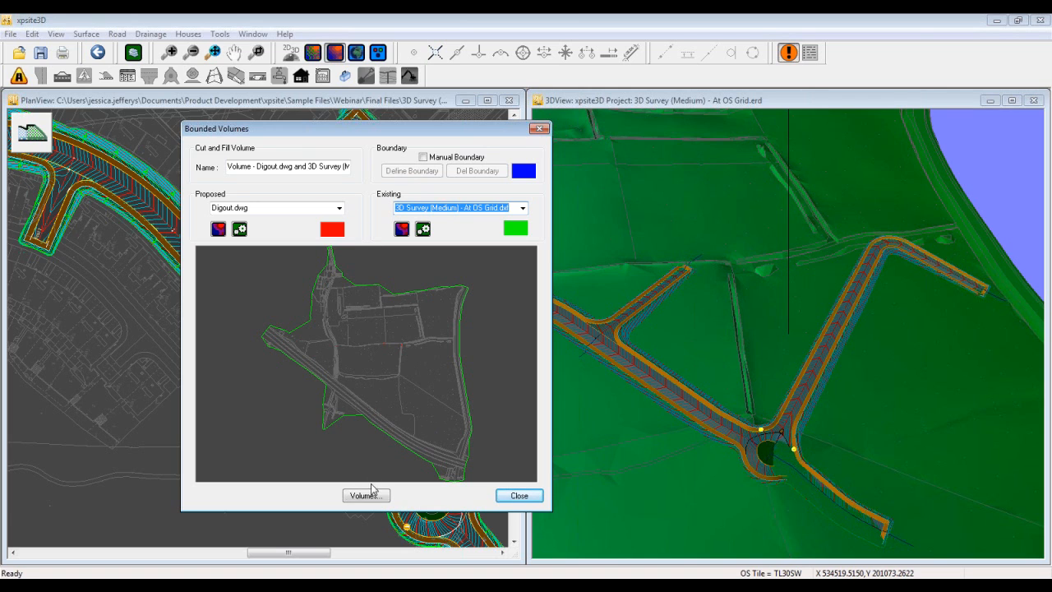
{"action": "left_click", "coordinate": [369, 494]}
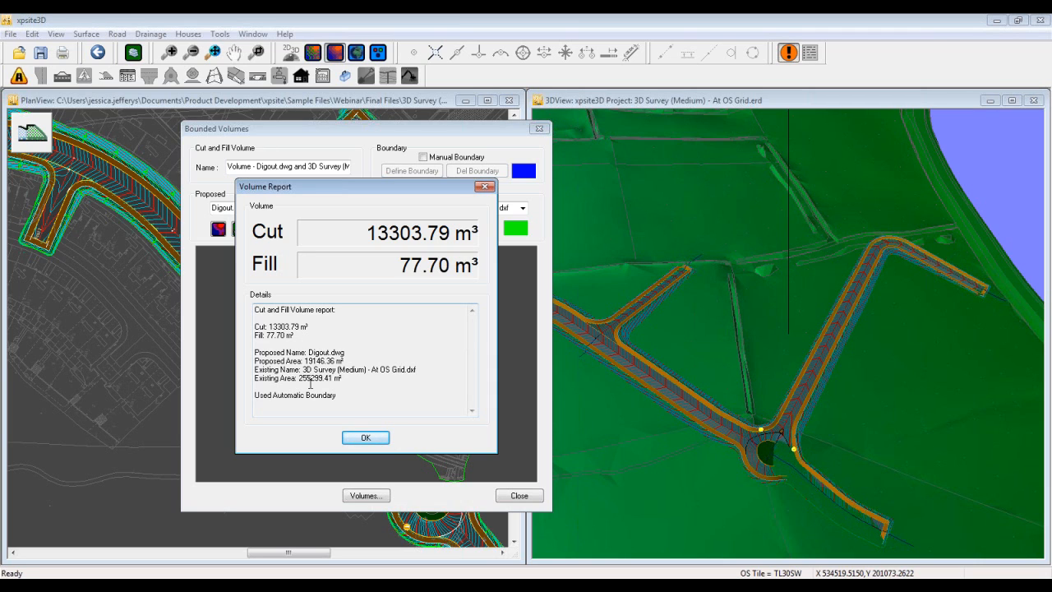
{"action": "left_click", "coordinate": [365, 437]}
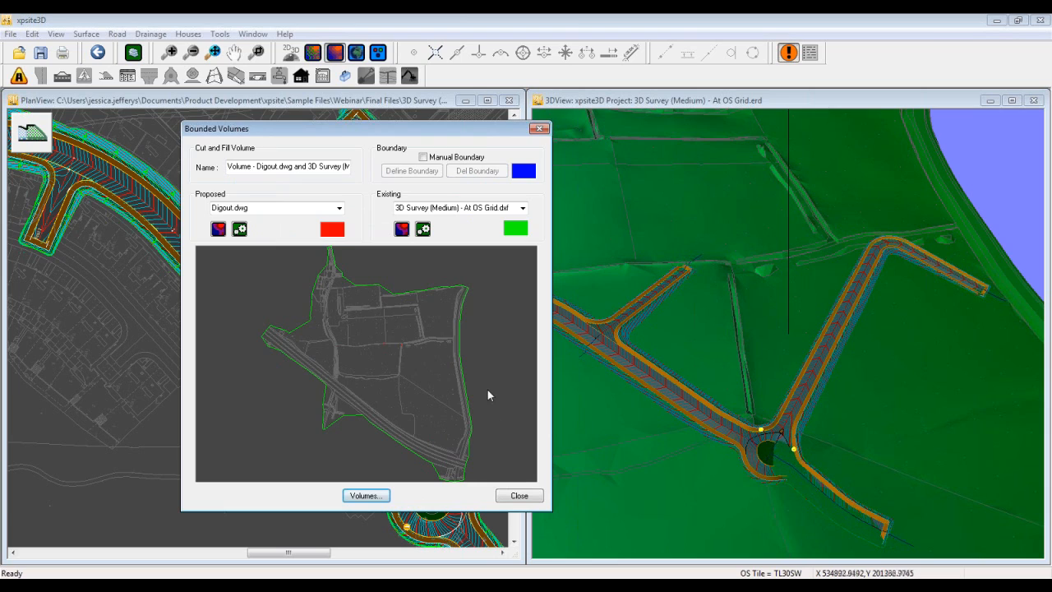
{"action": "left_click", "coordinate": [519, 494]}
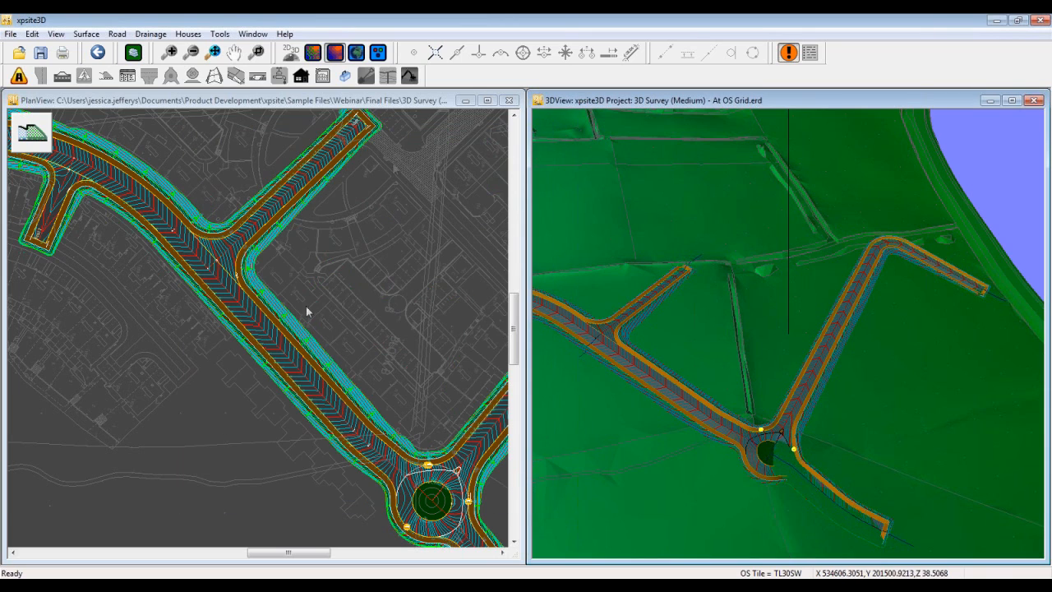
Bring the wider road network around the roundabout into the plan view and open the excavation tool
{"action": "scroll", "coordinate": [366, 409], "scroll_direction": "down", "scroll_amount": 5}
{"action": "middle_click_drag", "start_coordinate": [458, 440], "coordinate": [307, 384]}
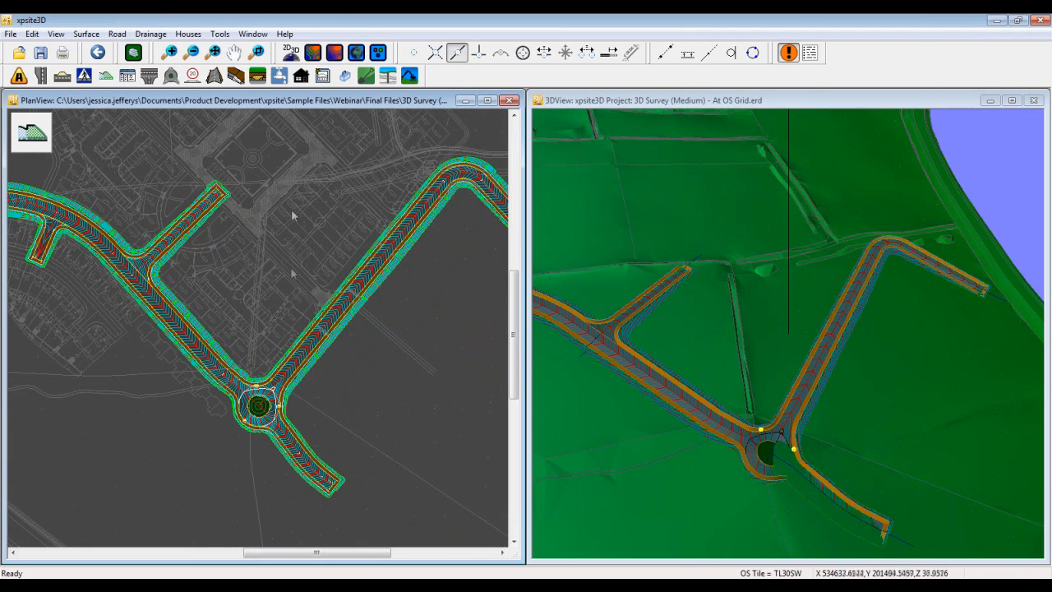
{"action": "left_click", "coordinate": [412, 78]}
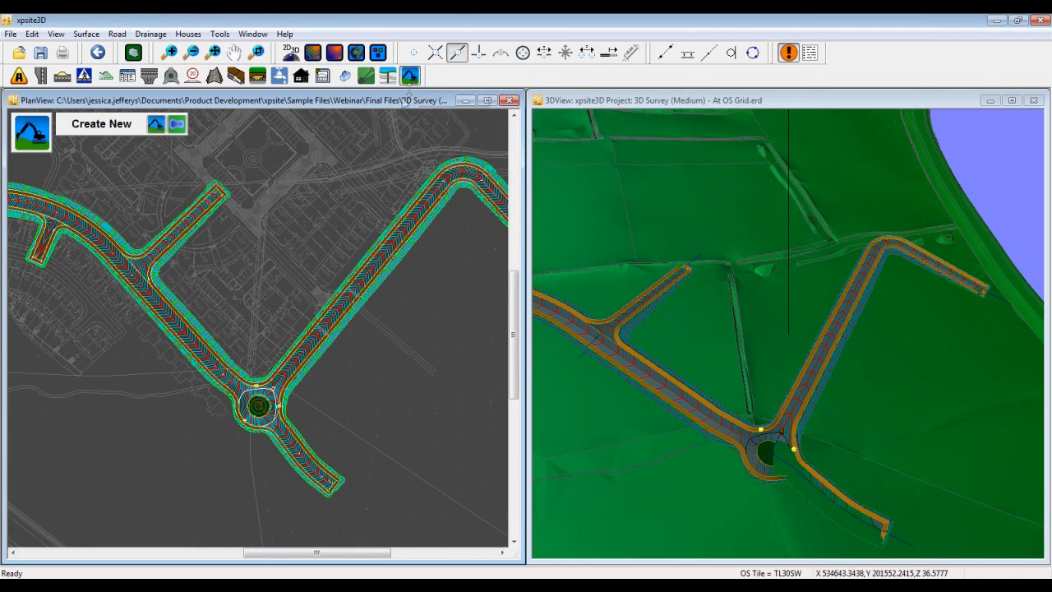
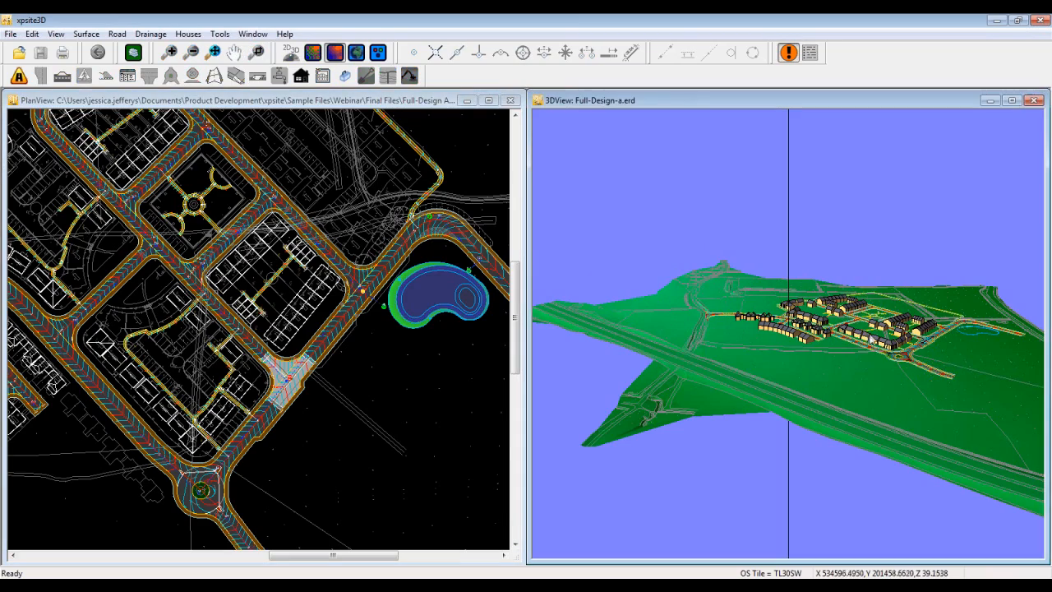
Examine the full design in 3D, covering the houses, roads, paved junction and pond outline
{"action": "left_click_drag", "start_coordinate": [924, 362], "coordinate": [717, 441]}
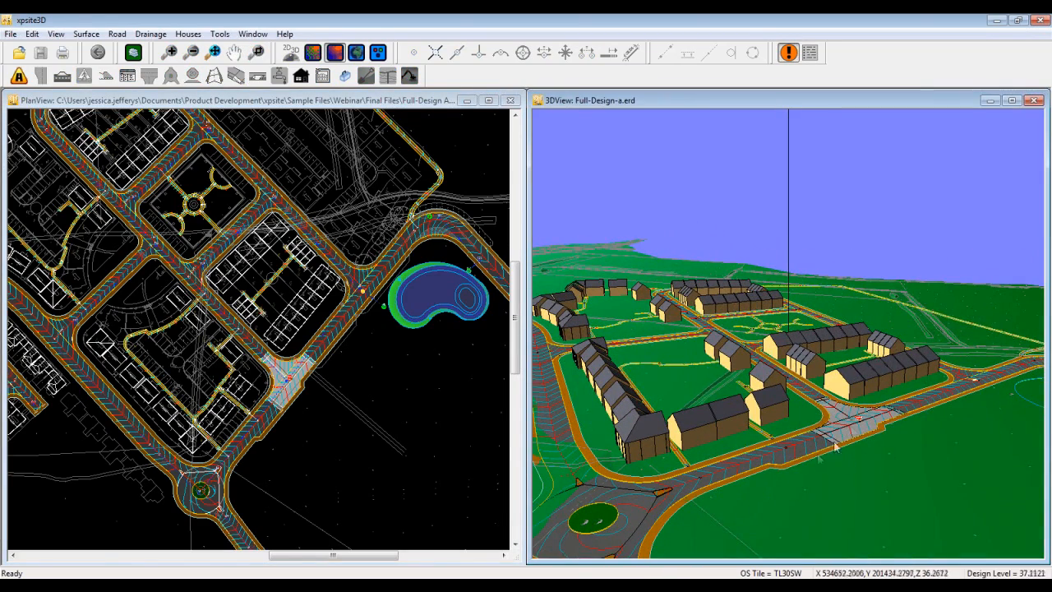
{"action": "left_click_drag", "start_coordinate": [986, 393], "coordinate": [827, 436]}
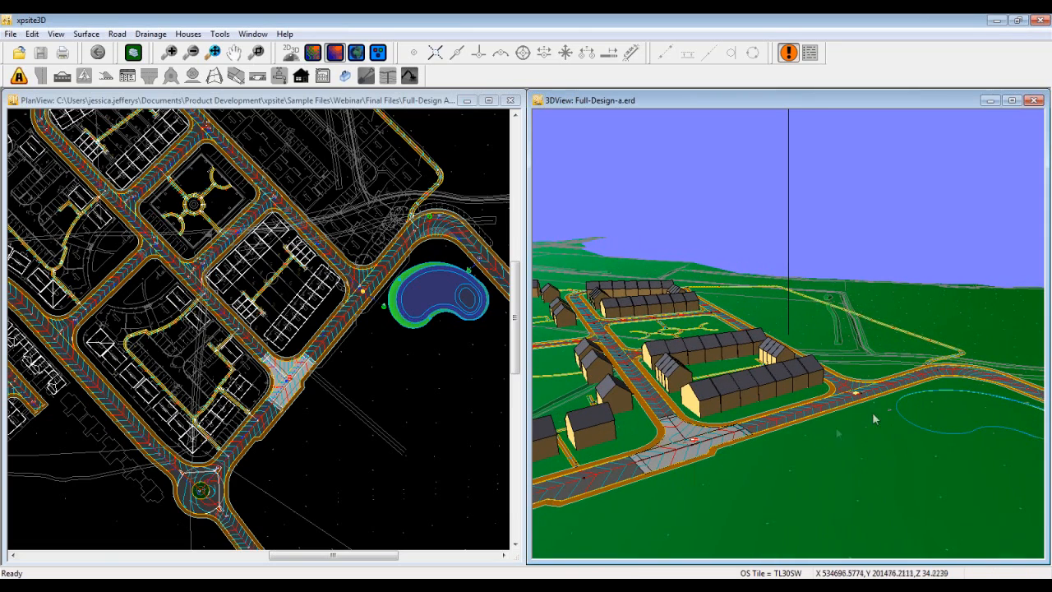
{"action": "scroll", "coordinate": [832, 431], "scroll_direction": "up", "scroll_amount": 3}
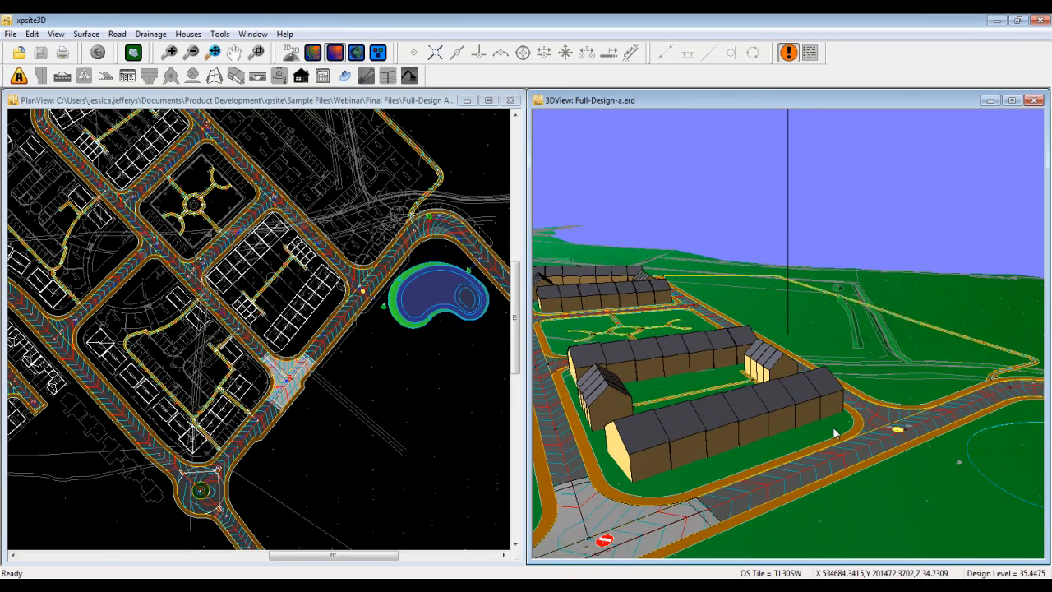
{"action": "left_click_drag", "start_coordinate": [908, 447], "coordinate": [964, 361]}
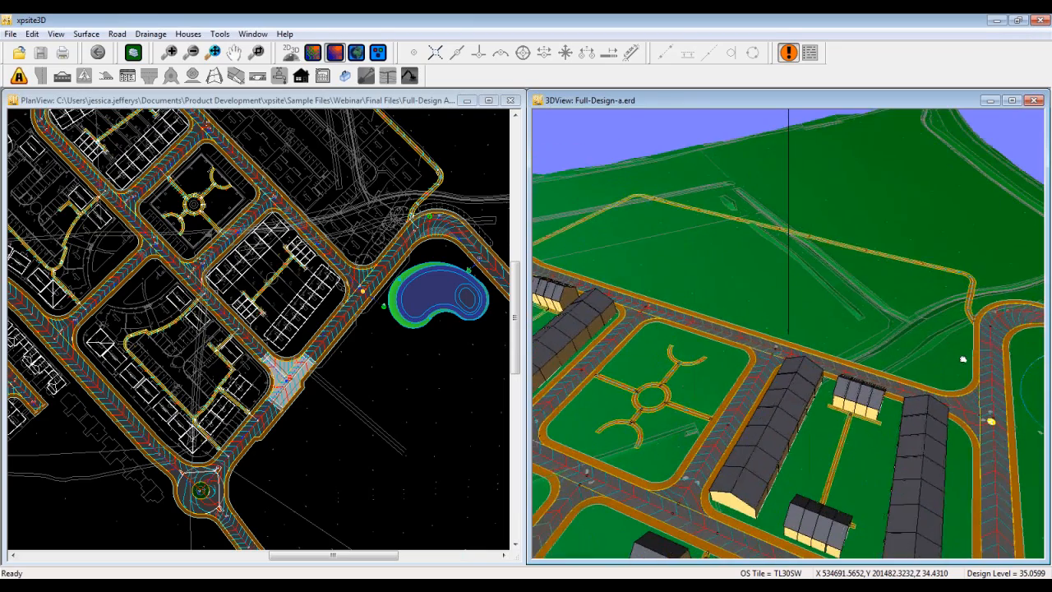
{"action": "scroll", "coordinate": [995, 452], "scroll_direction": "up", "scroll_amount": 1}
{"action": "left_click_drag", "start_coordinate": [1037, 456], "coordinate": [878, 370]}
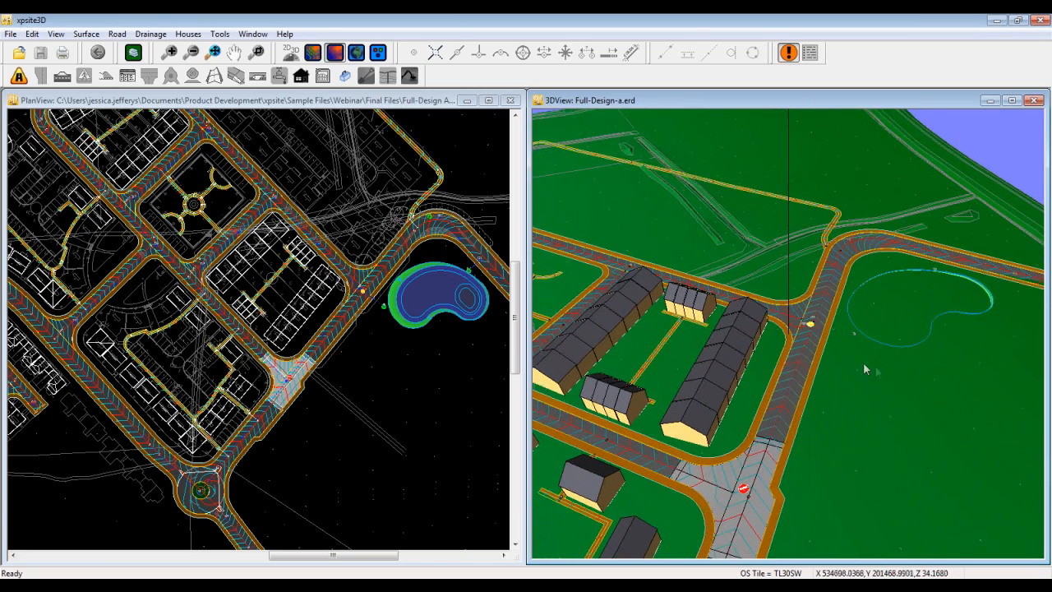
{"action": "scroll", "coordinate": [840, 358], "scroll_direction": "up", "scroll_amount": 4}
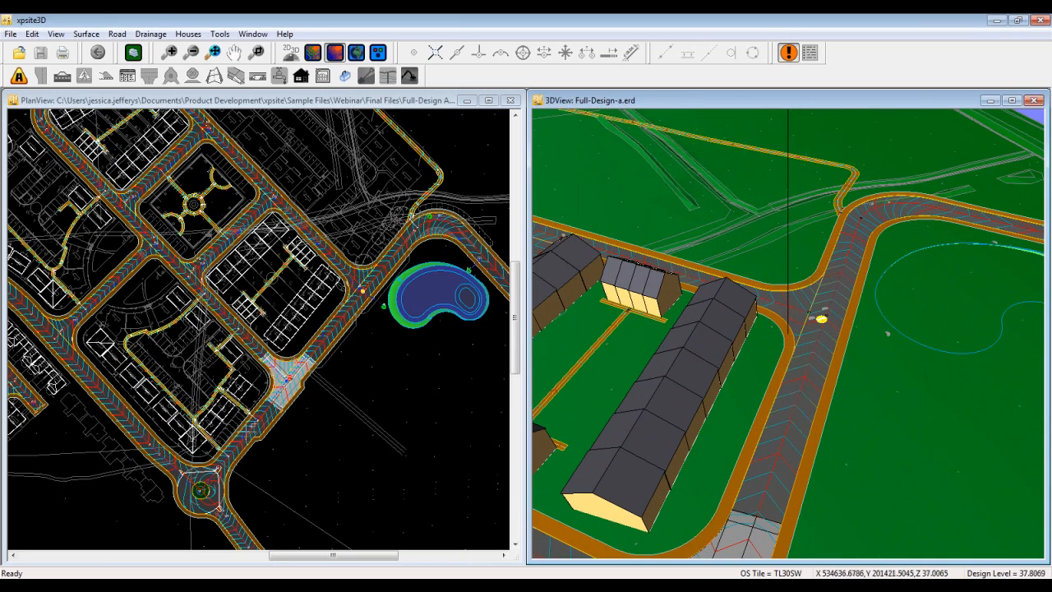
Examine the paved Road 8 junction, its ramps and contours, and the road beside the pond in the plan view
{"action": "left_click", "coordinate": [320, 383]}
{"action": "scroll", "coordinate": [319, 383], "scroll_direction": "up", "scroll_amount": 1}
{"action": "right_click", "coordinate": [290, 366]}
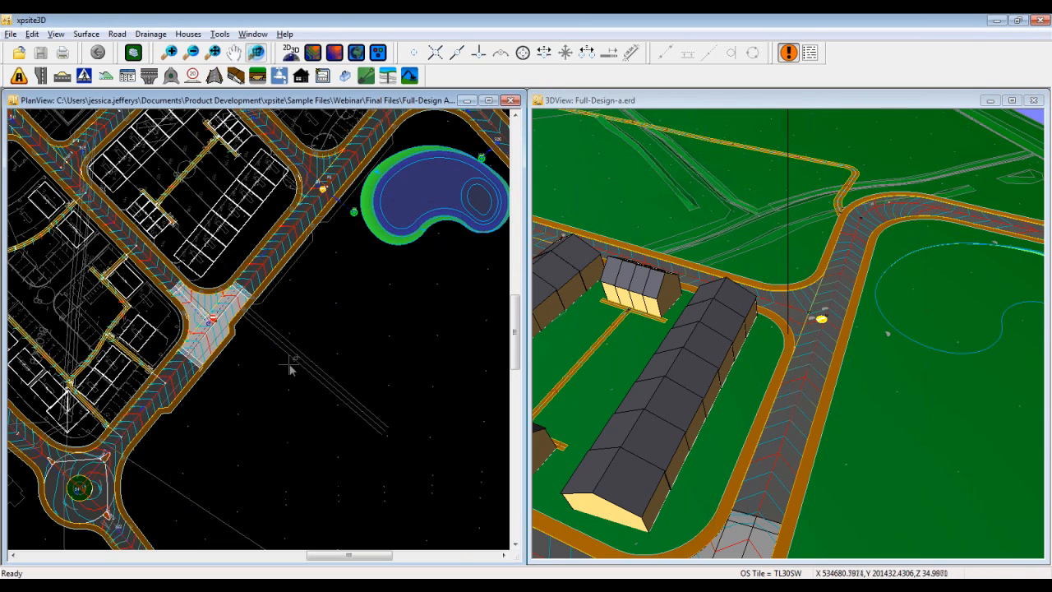
{"action": "scroll", "coordinate": [197, 383], "scroll_direction": "up", "scroll_amount": 2}
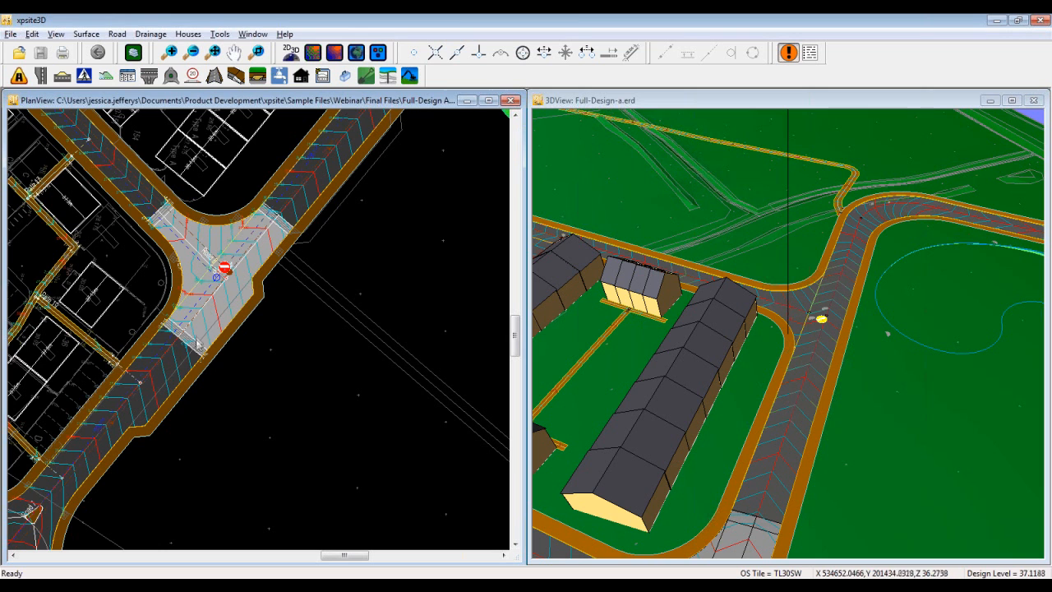
{"action": "scroll", "coordinate": [189, 345], "scroll_direction": "up", "scroll_amount": 3}
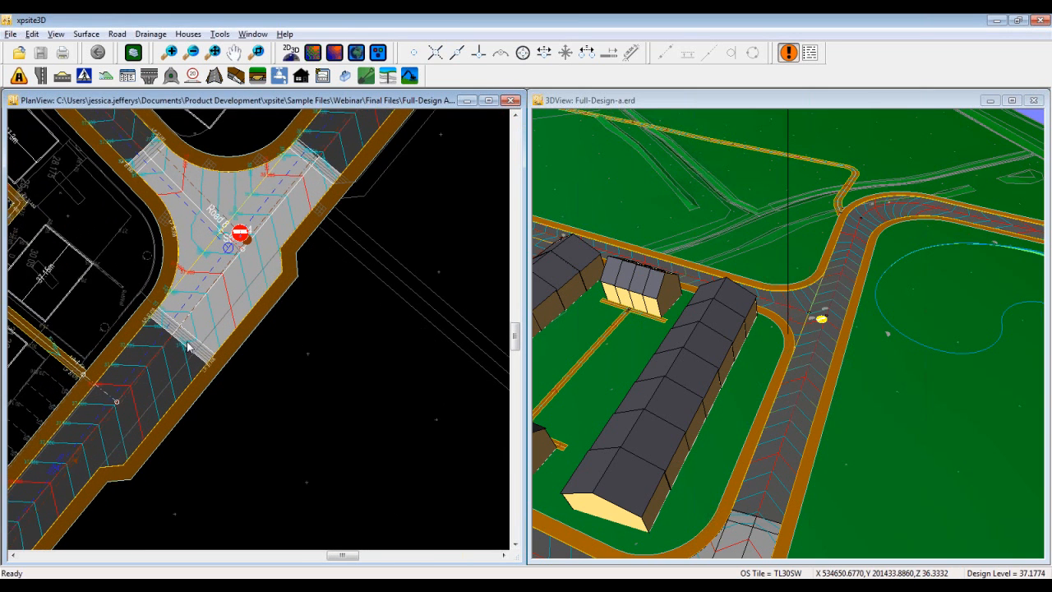
{"action": "scroll", "coordinate": [188, 347], "scroll_direction": "up", "scroll_amount": 1}
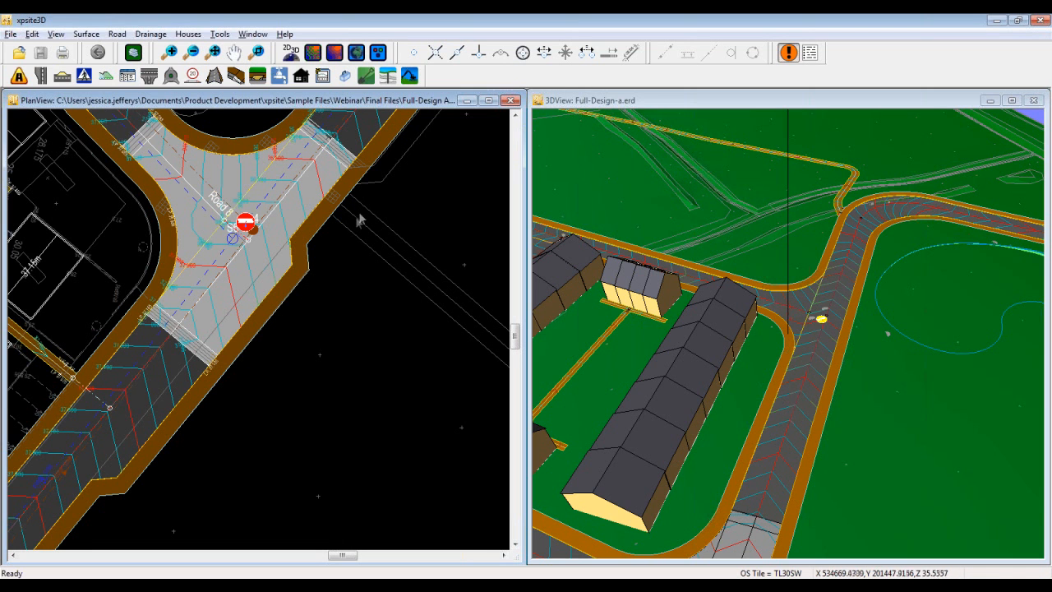
{"action": "middle_click_drag", "start_coordinate": [390, 183], "coordinate": [225, 429]}
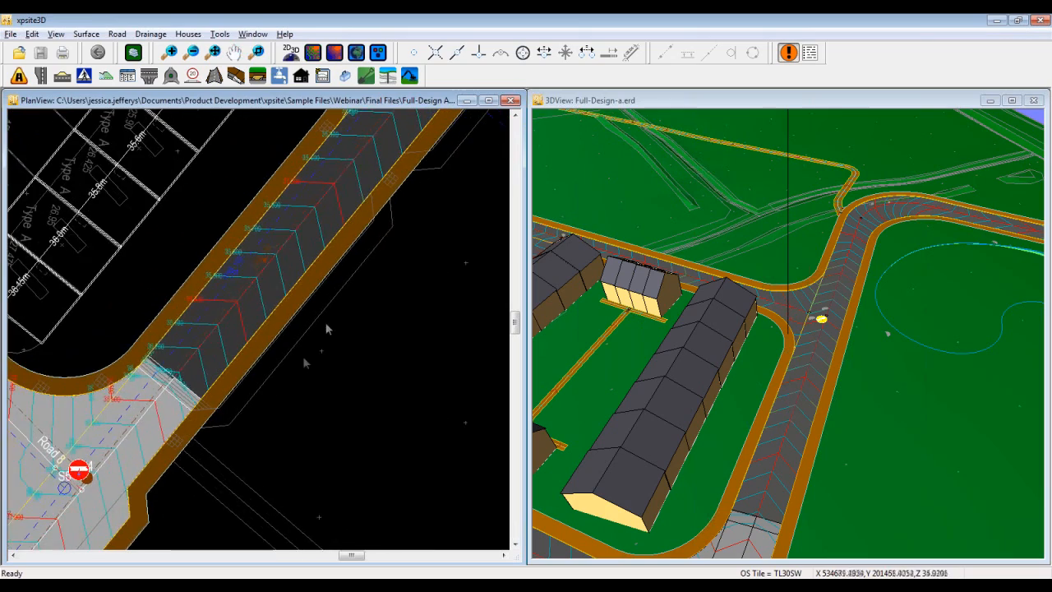
{"action": "middle_click_drag", "start_coordinate": [443, 193], "coordinate": [333, 381]}
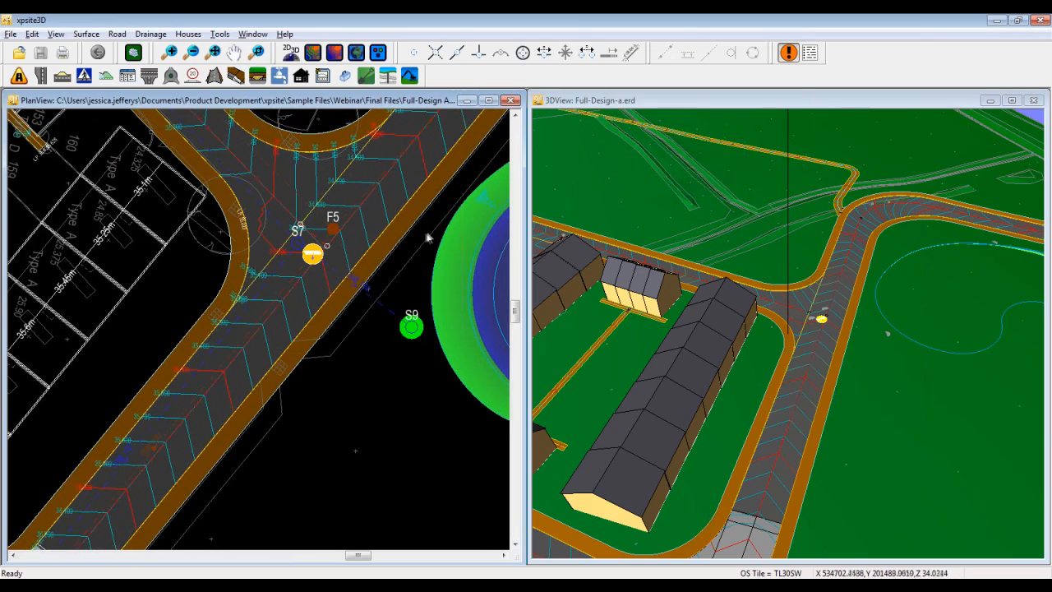
{"action": "middle_click_drag", "start_coordinate": [421, 249], "coordinate": [324, 352]}
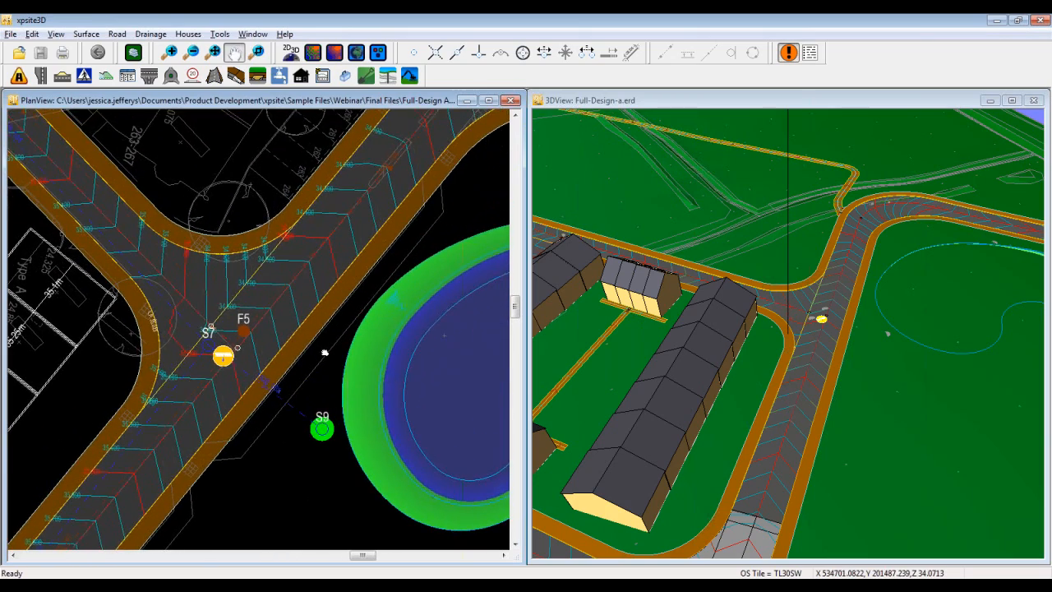
{"action": "scroll", "coordinate": [319, 344], "scroll_direction": "up", "scroll_amount": 2}
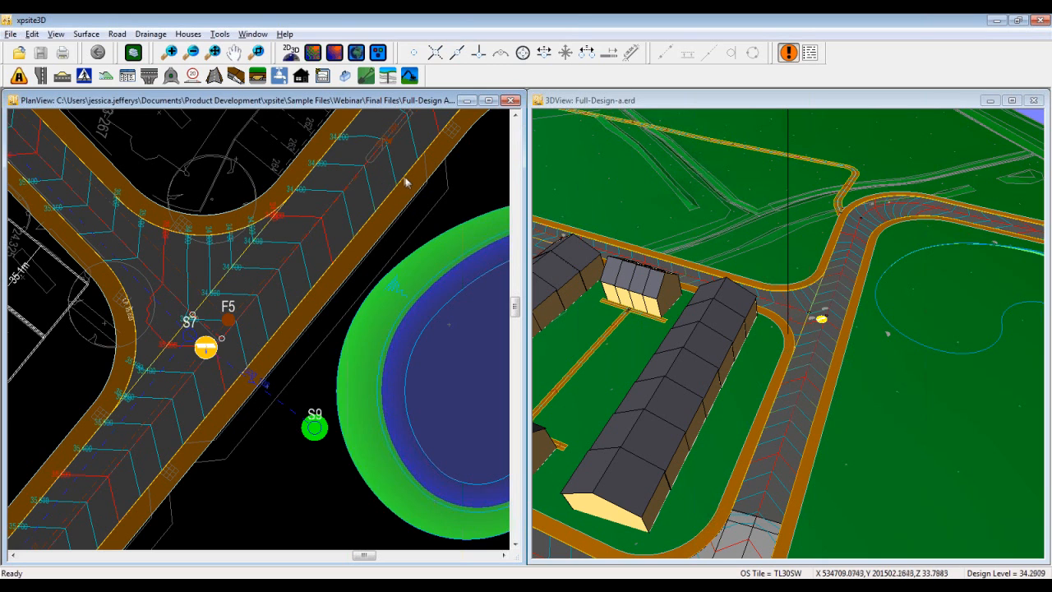
{"action": "left_click", "coordinate": [41, 77]}
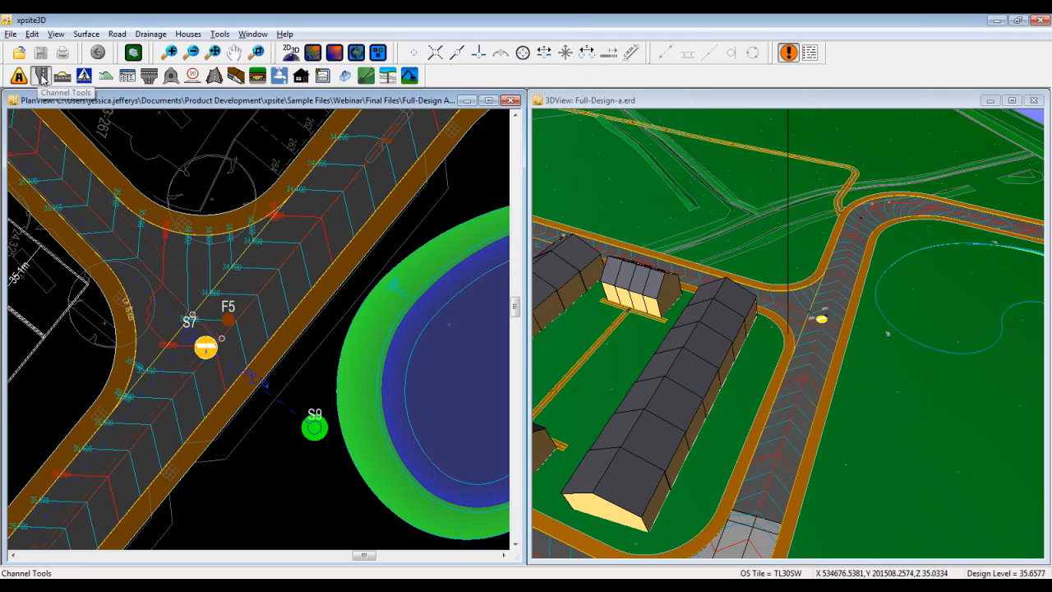
{"action": "left_click", "coordinate": [296, 274]}
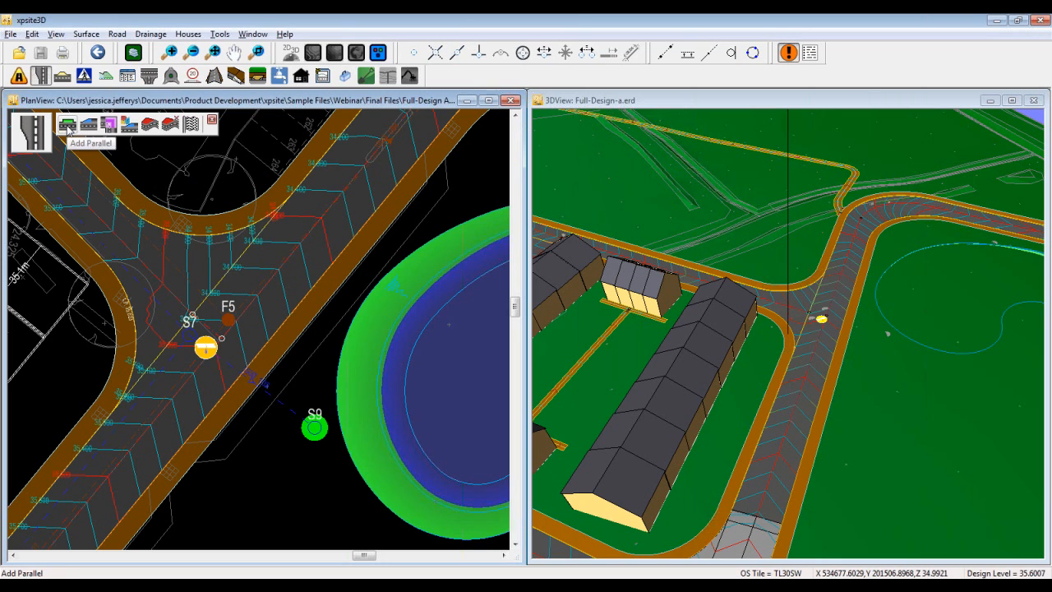
{"action": "left_click", "coordinate": [110, 129]}
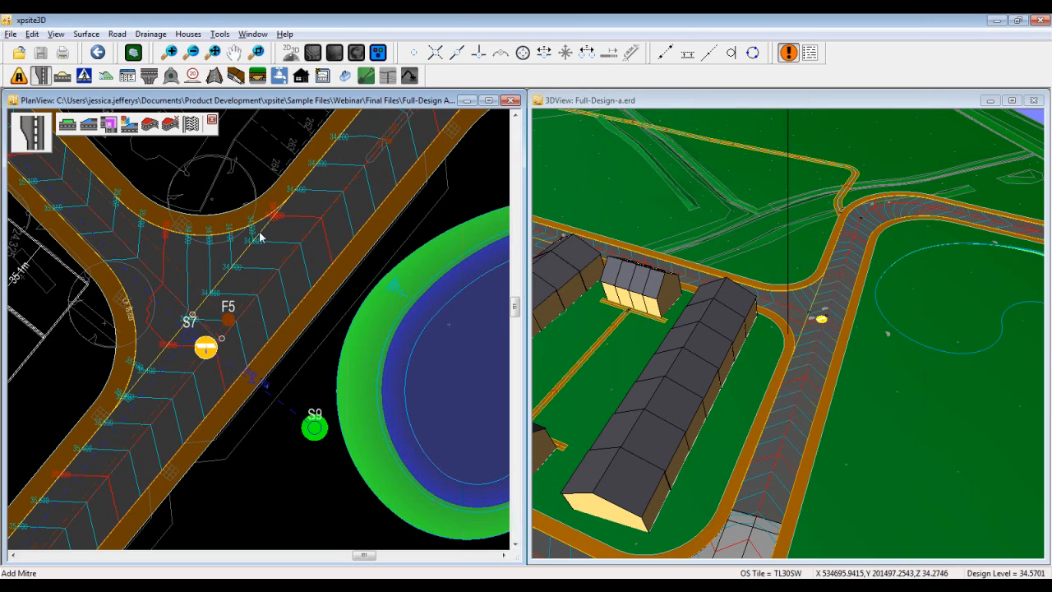
Start a secondary channel on the road edge opposite the junction and add a widening from chainage 147.3703 m to 145.3703 m with a 1.9781 m end offset
{"action": "left_click", "coordinate": [63, 77]}
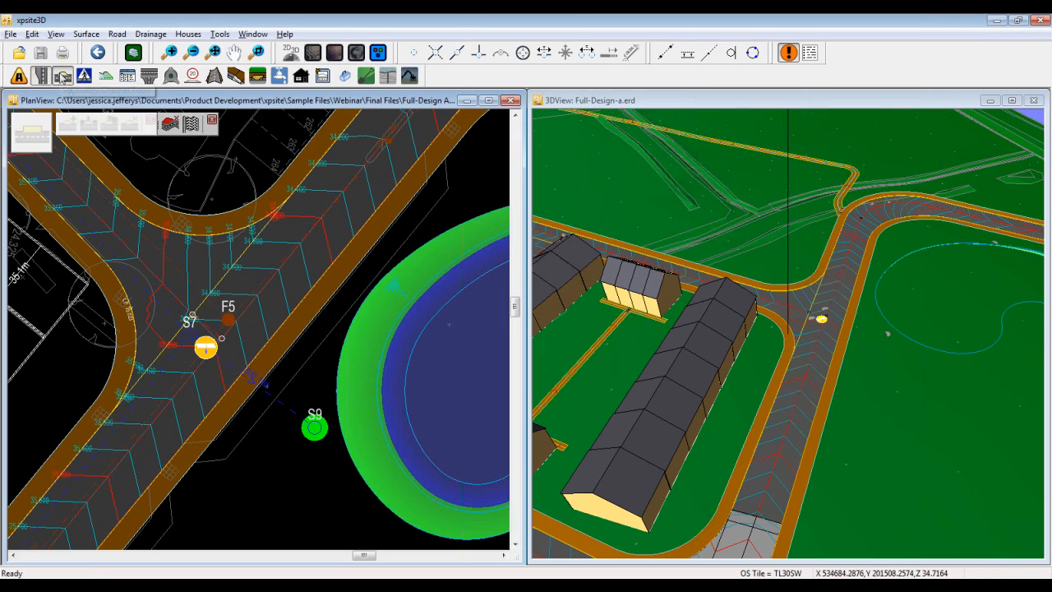
{"action": "left_click", "coordinate": [67, 124]}
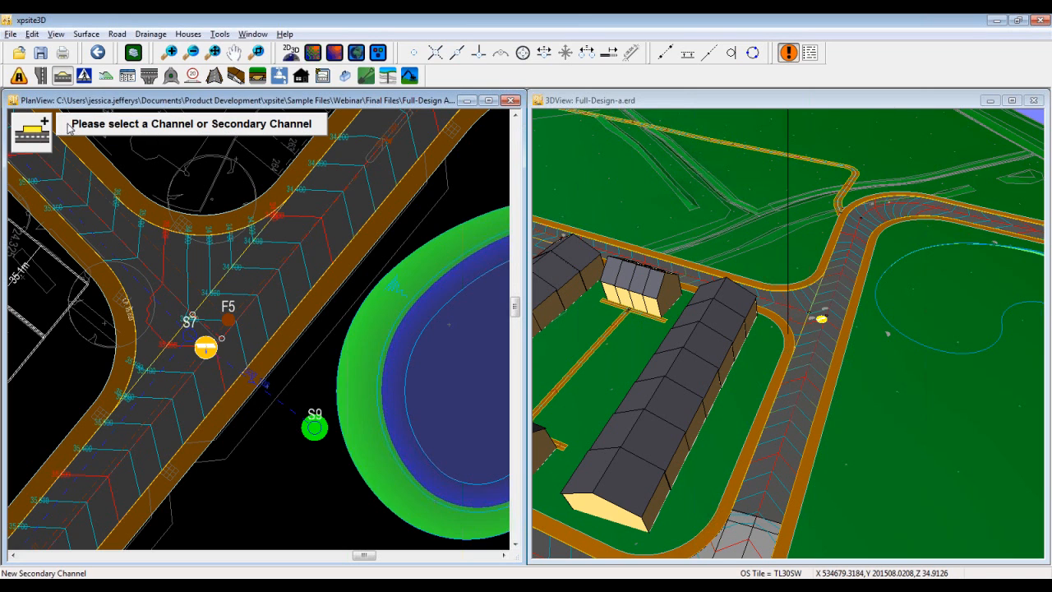
{"action": "left_click", "coordinate": [360, 229]}
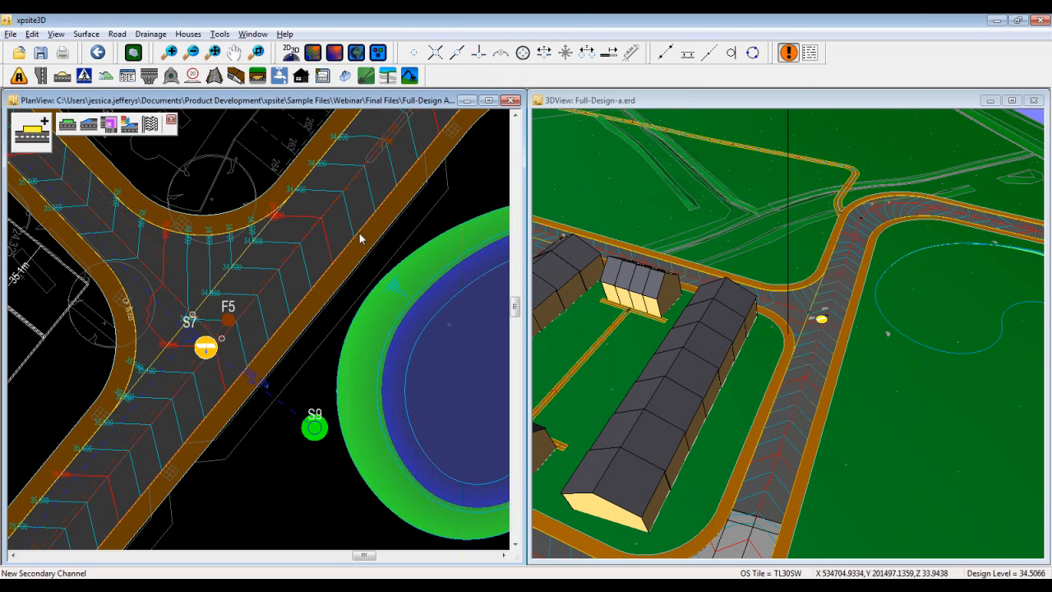
{"action": "left_click", "coordinate": [88, 125]}
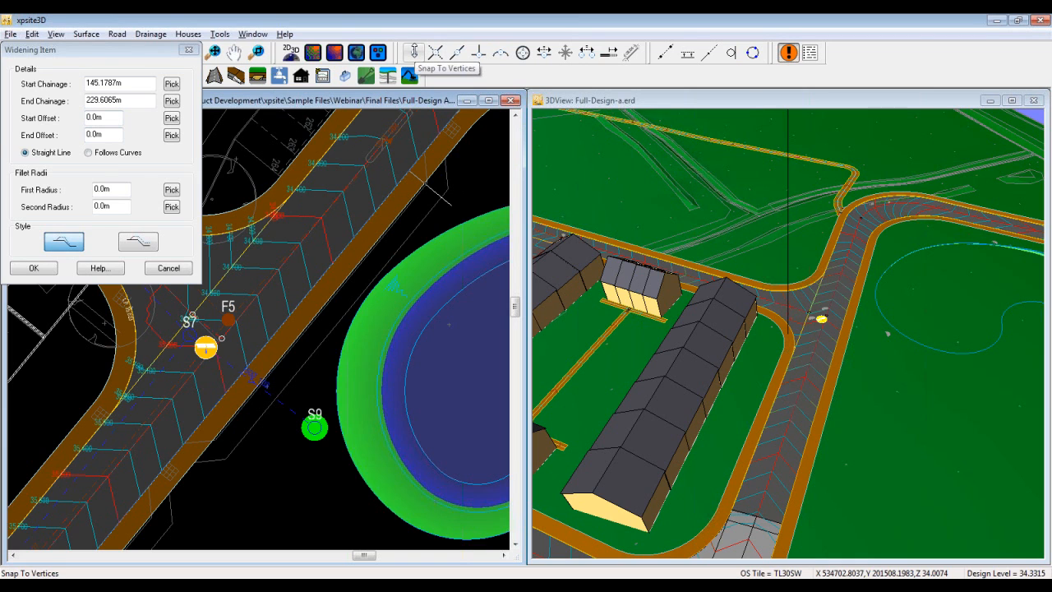
{"action": "left_click", "coordinate": [414, 52]}
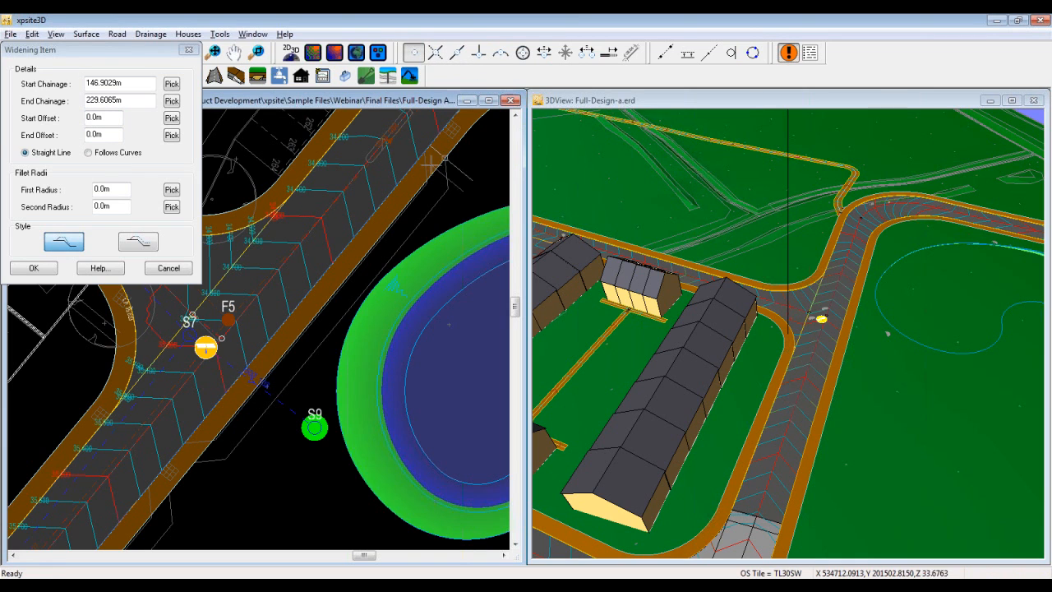
{"action": "left_click", "coordinate": [422, 152]}
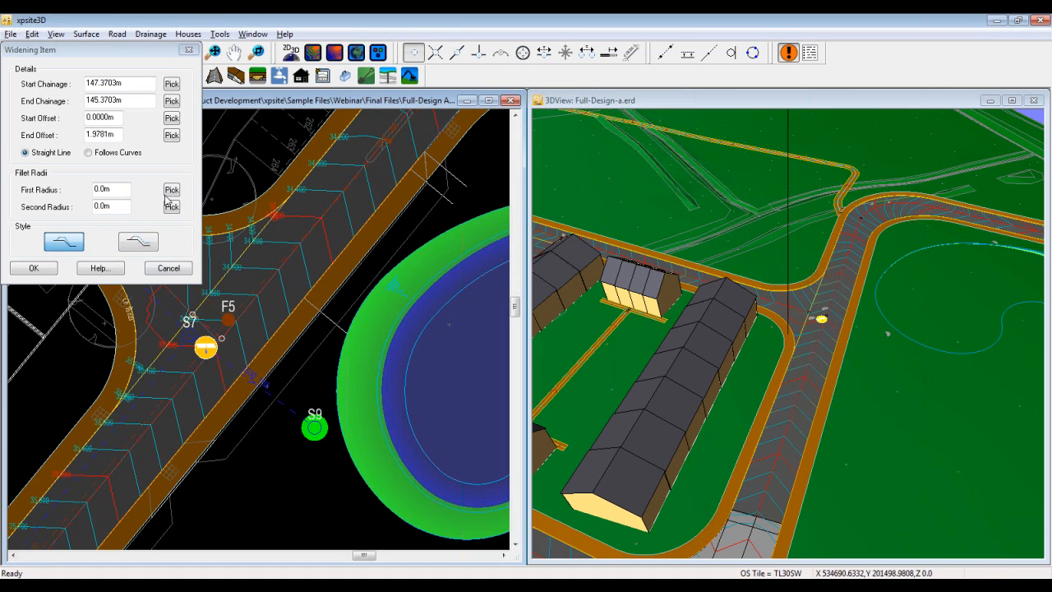
{"action": "left_click", "coordinate": [33, 268]}
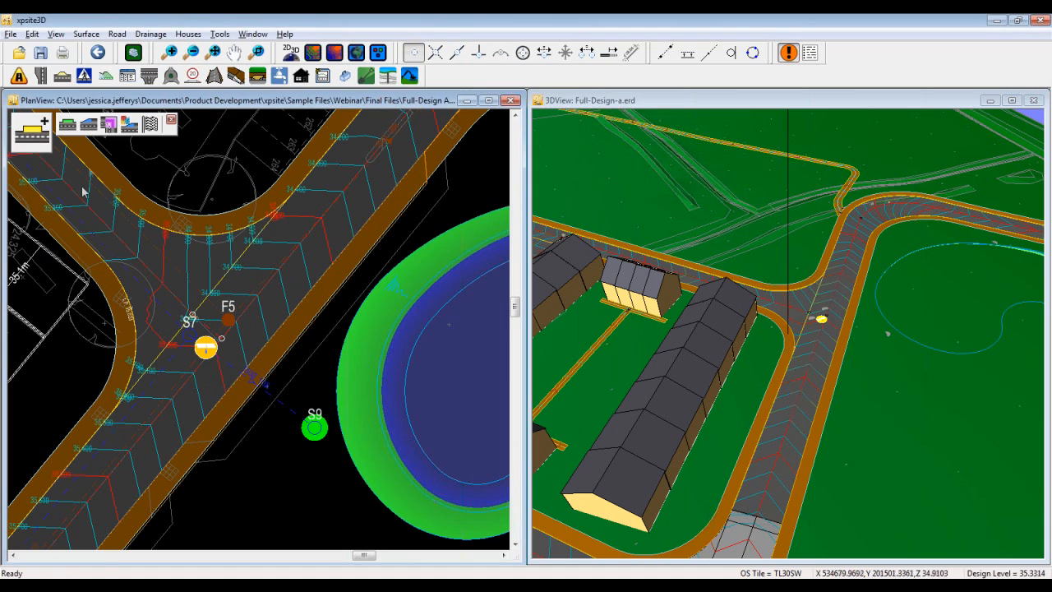
Add a second widening from chainage 115.3702 m (offset 1.9781 m) to 113.3703 m (offset 0.0 m) and apply the channel with a 0.025 m upstand
{"action": "left_click", "coordinate": [89, 124]}
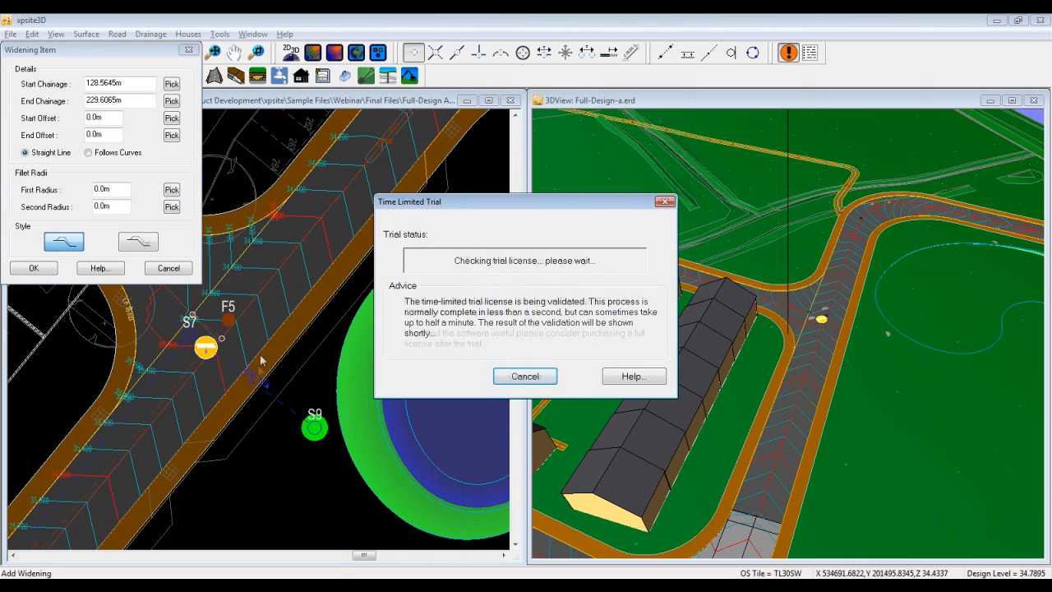
{"action": "left_click", "coordinate": [525, 376]}
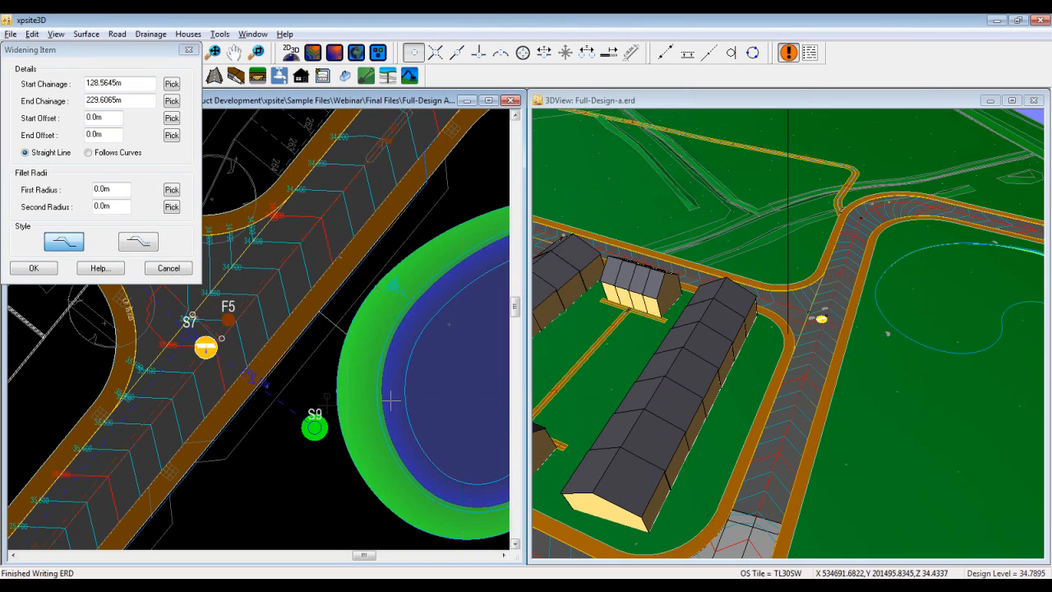
{"action": "left_click", "coordinate": [217, 440]}
{"action": "left_click", "coordinate": [182, 446]}
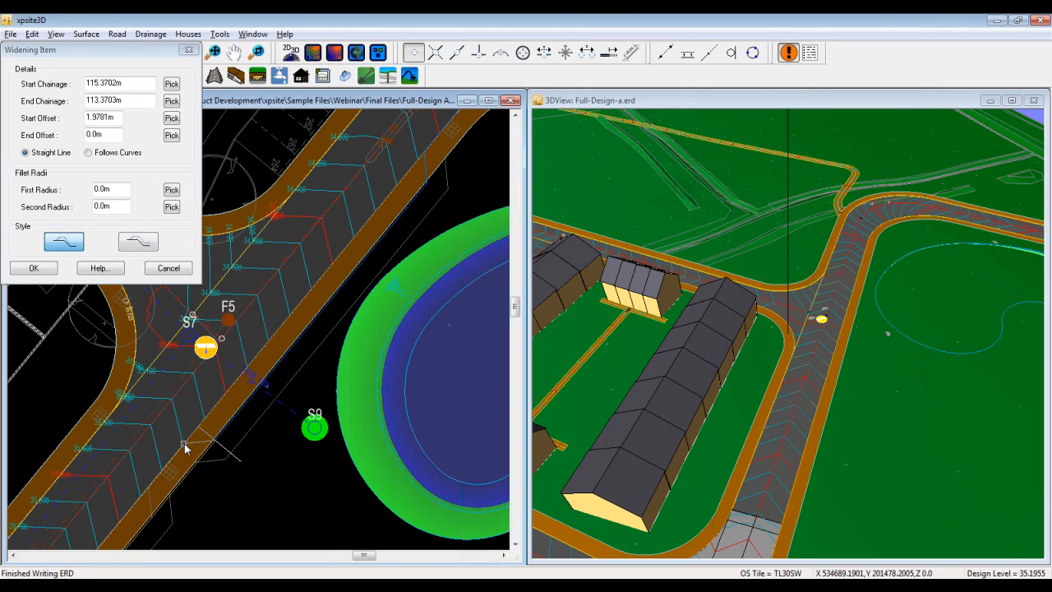
{"action": "left_click", "coordinate": [40, 267]}
{"action": "left_click", "coordinate": [150, 124]}
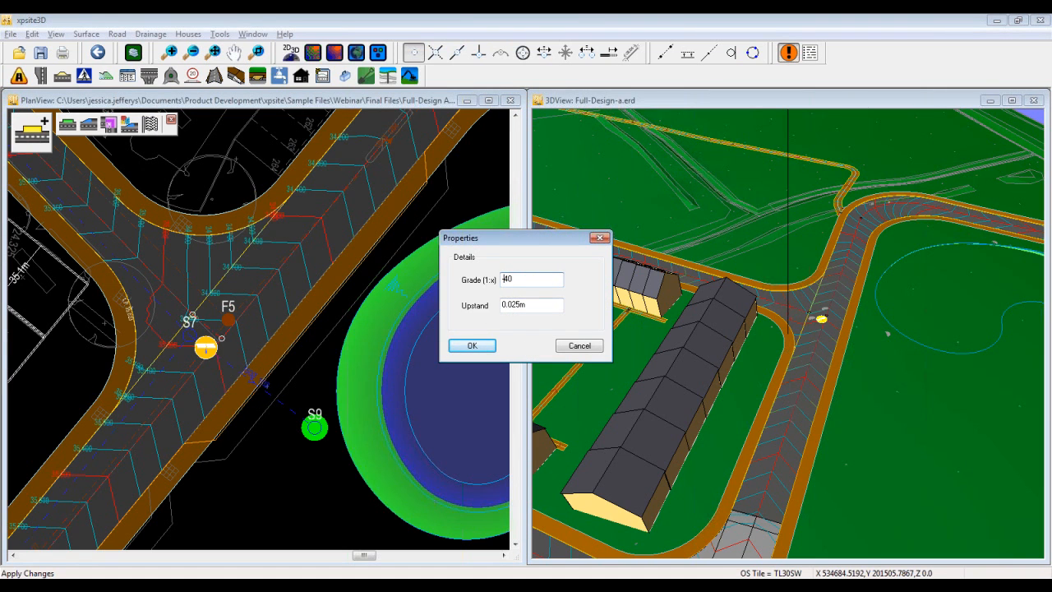
{"action": "left_click", "coordinate": [482, 353]}
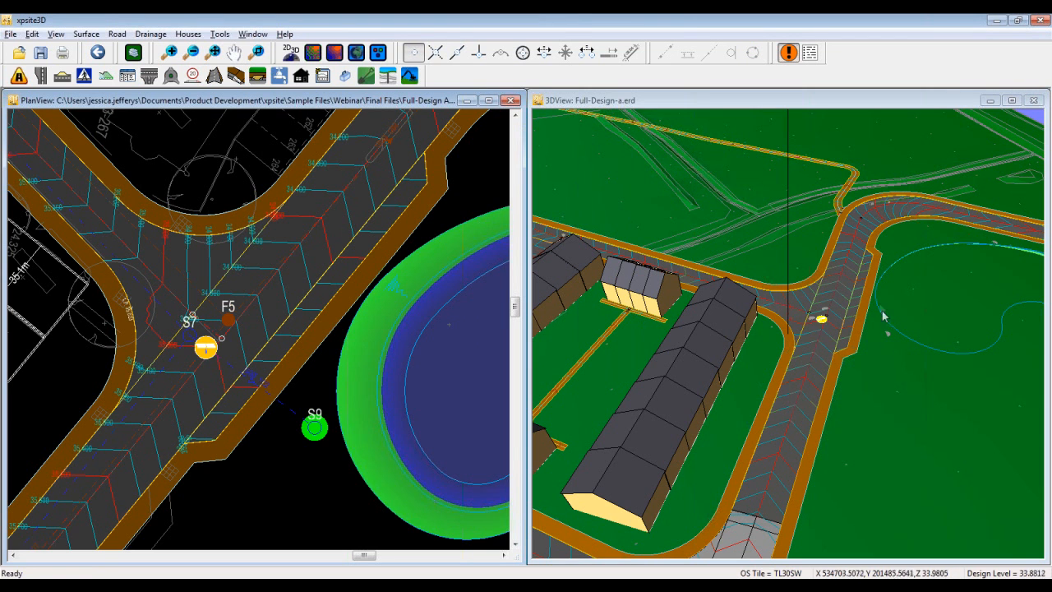
Examine the new lay-by opposite the junction in 3D from near road level with vertical exaggeration applied
{"action": "left_click", "coordinate": [849, 372]}
{"action": "scroll", "coordinate": [849, 371], "scroll_direction": "up", "scroll_amount": 5}
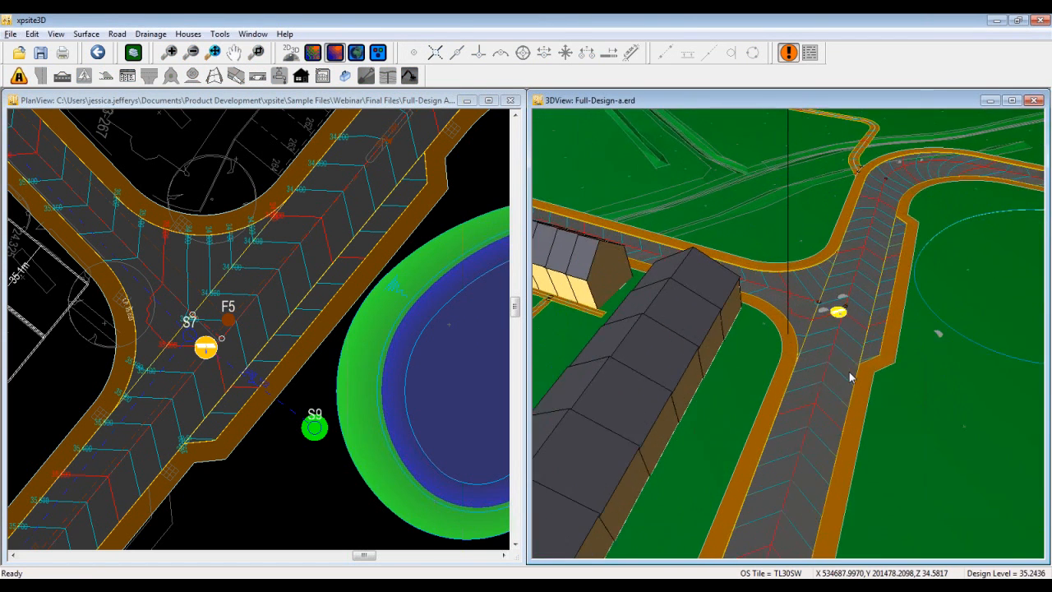
{"action": "middle_click_drag", "start_coordinate": [929, 275], "coordinate": [873, 318]}
{"action": "right_click_drag", "start_coordinate": [868, 233], "coordinate": [863, 307]}
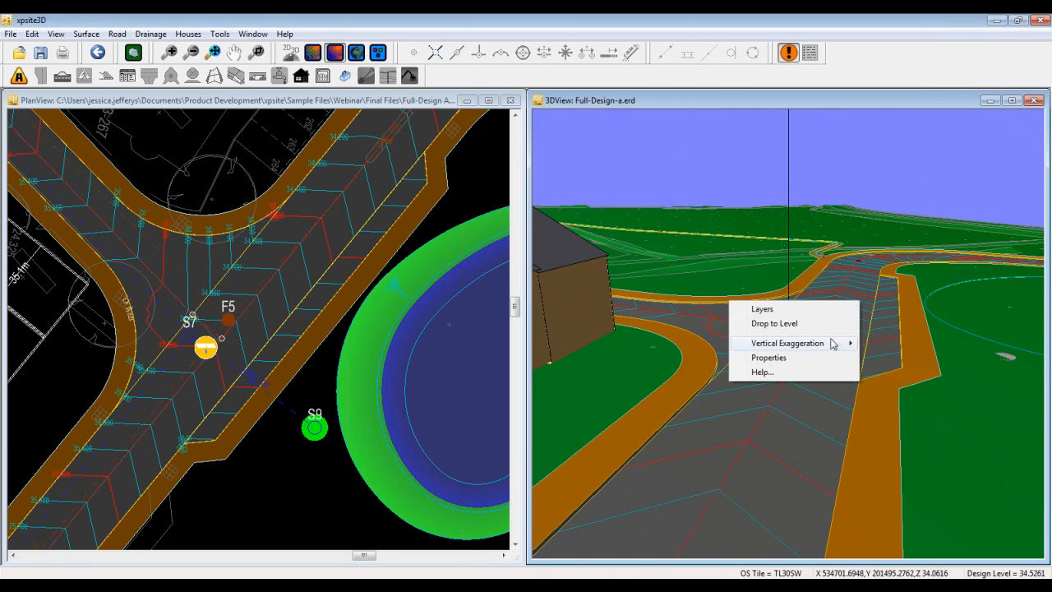
{"action": "mouse_move", "coordinate": [845, 344]}
{"action": "left_click", "coordinate": [876, 372]}
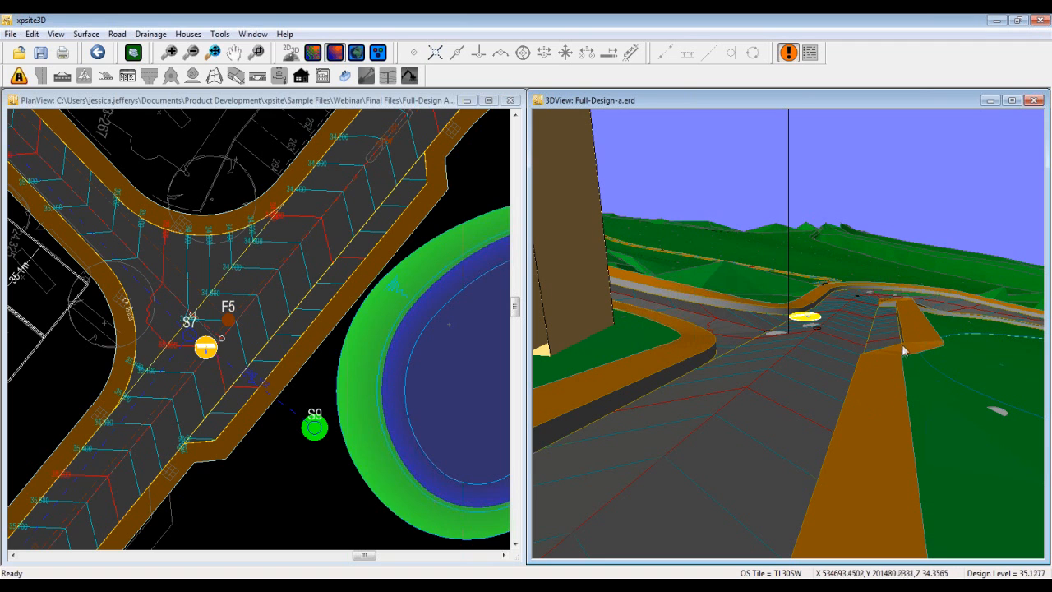
Remove the vertical exaggeration from the 3D view and bring the road, houses and paved junction into view
{"action": "right_click", "coordinate": [801, 349]}
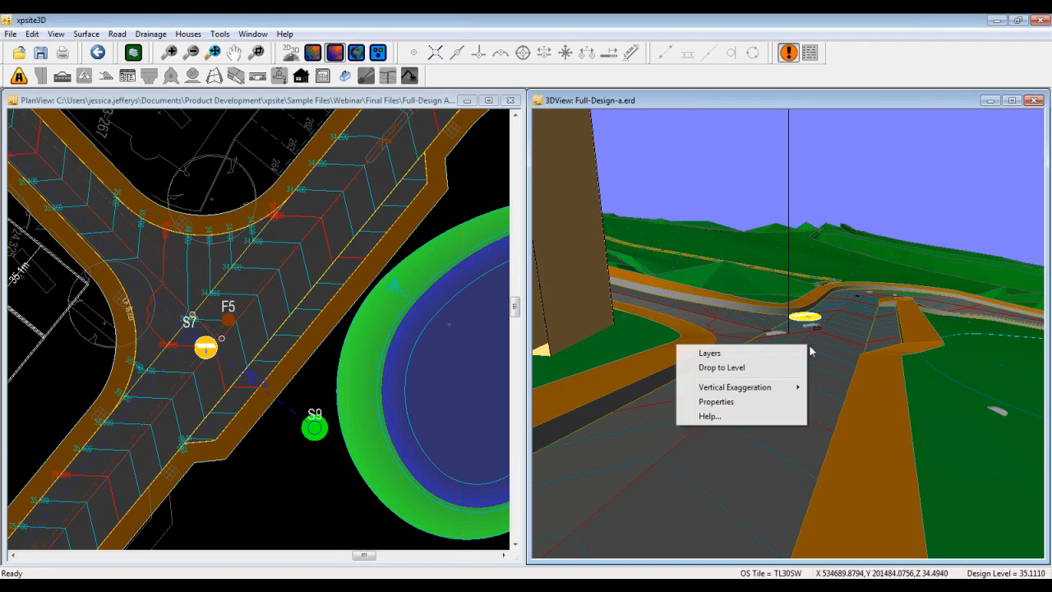
{"action": "left_click", "coordinate": [816, 388]}
{"action": "scroll", "coordinate": [805, 398], "scroll_direction": "down", "scroll_amount": 5}
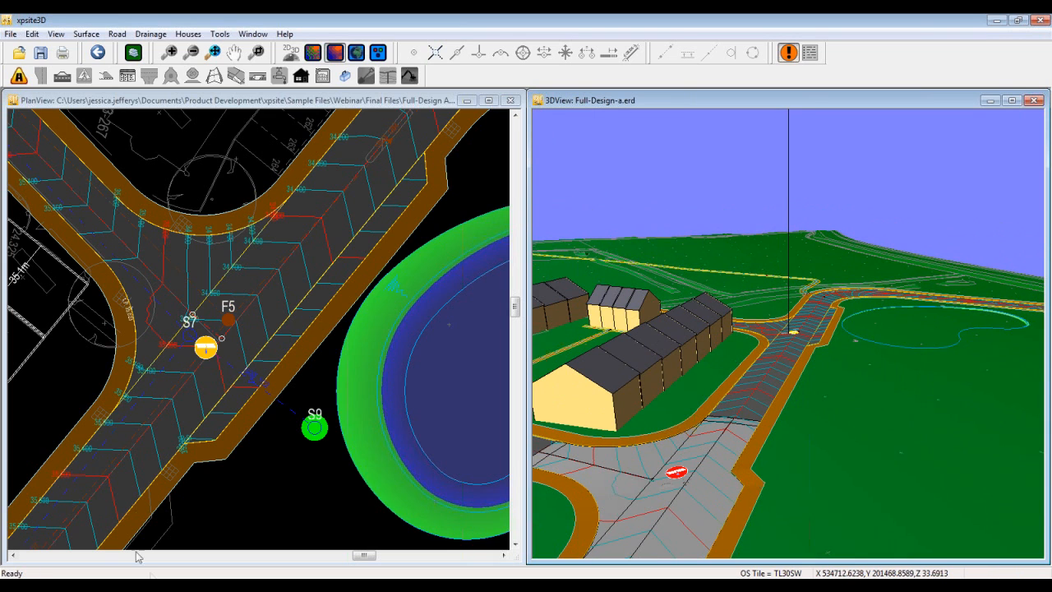
Examine the road between the lay-by and the paved junction in the plan and 3D views
{"action": "left_click", "coordinate": [161, 506]}
{"action": "scroll", "coordinate": [175, 498], "scroll_direction": "down", "scroll_amount": 3}
{"action": "scroll", "coordinate": [174, 490], "scroll_direction": "down", "scroll_amount": 3}
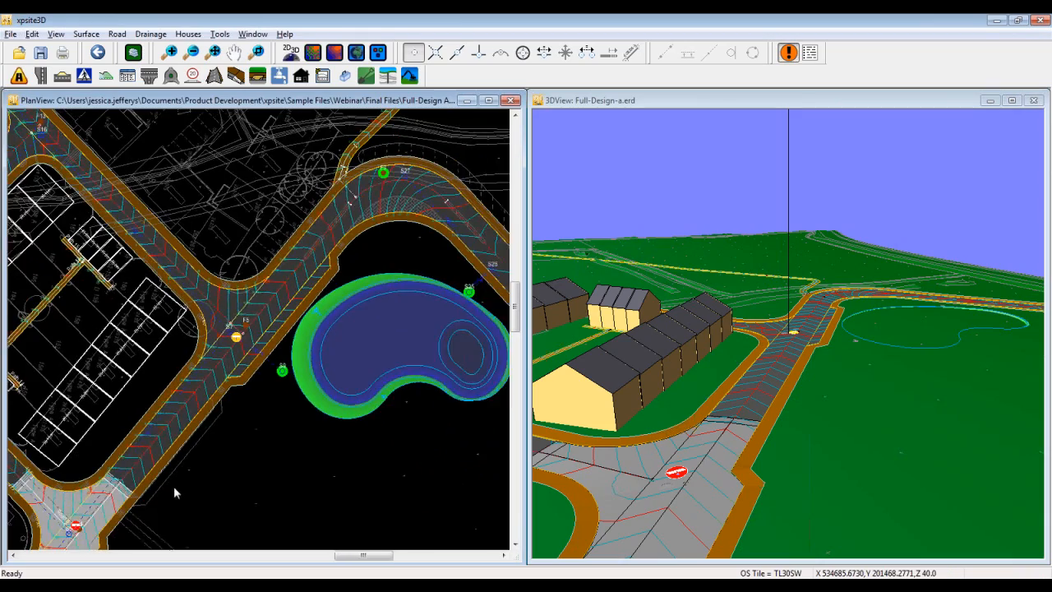
{"action": "middle_click_drag", "start_coordinate": [173, 484], "coordinate": [263, 387]}
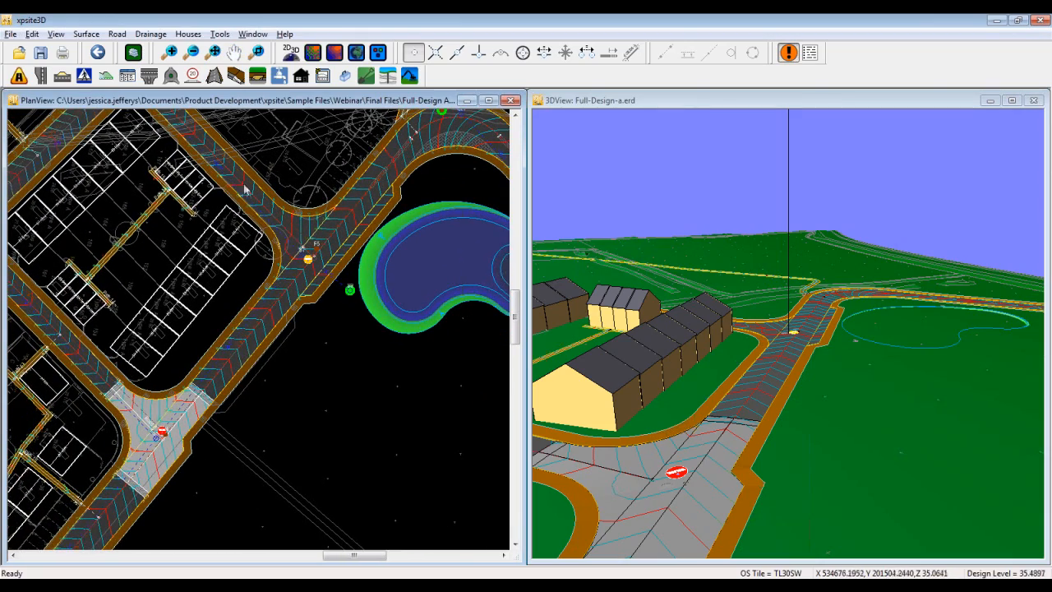
{"action": "scroll", "coordinate": [308, 239], "scroll_direction": "up", "scroll_amount": 2}
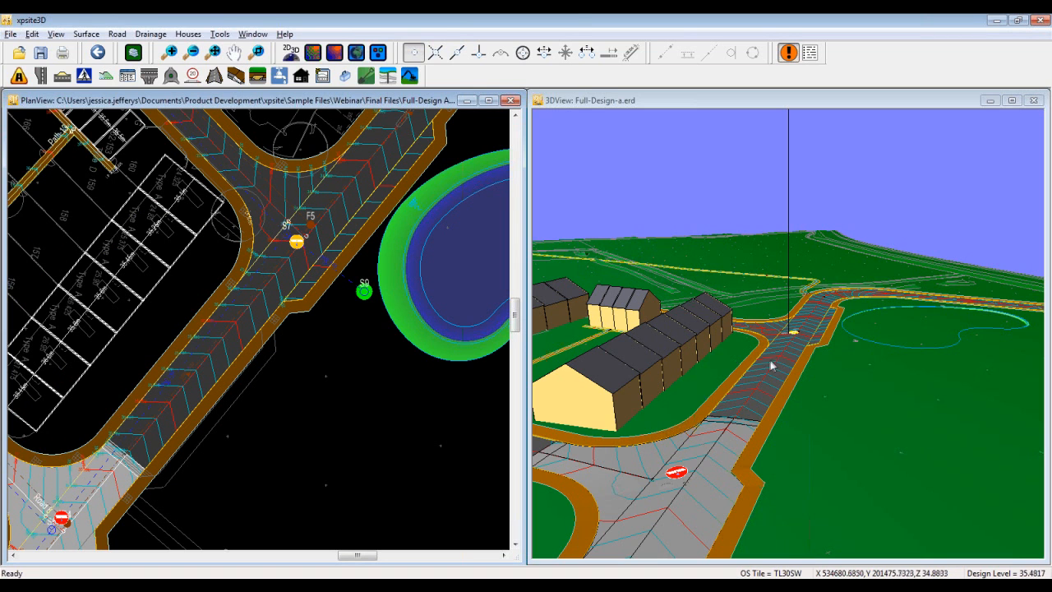
{"action": "middle_click_drag", "start_coordinate": [779, 352], "coordinate": [793, 332]}
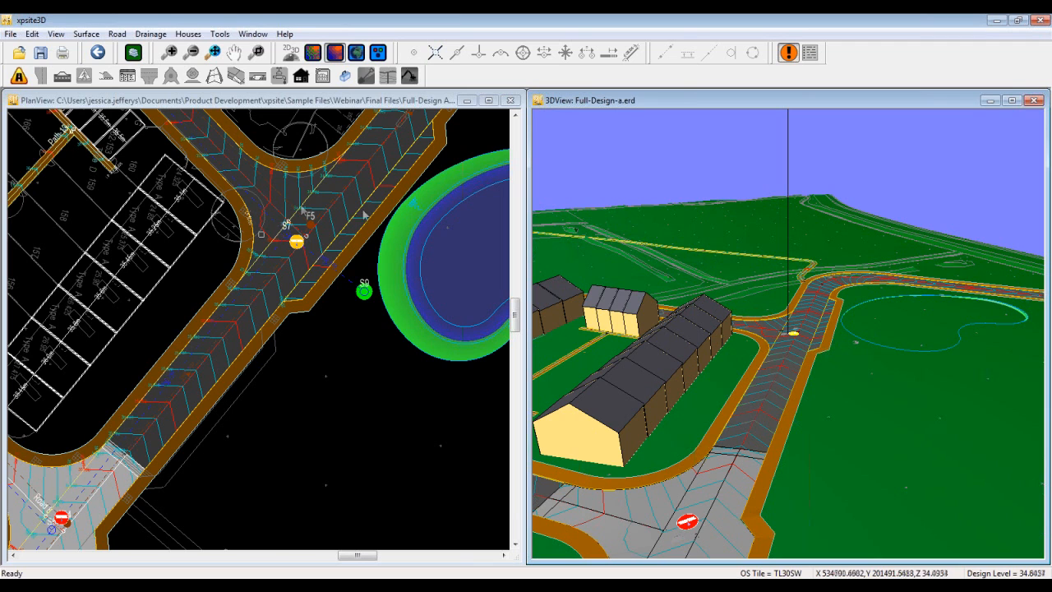
Review the critical and warning pipe clash entries in the design alerts, and close the review
{"action": "left_click", "coordinate": [379, 388]}
{"action": "left_click", "coordinate": [810, 54]}
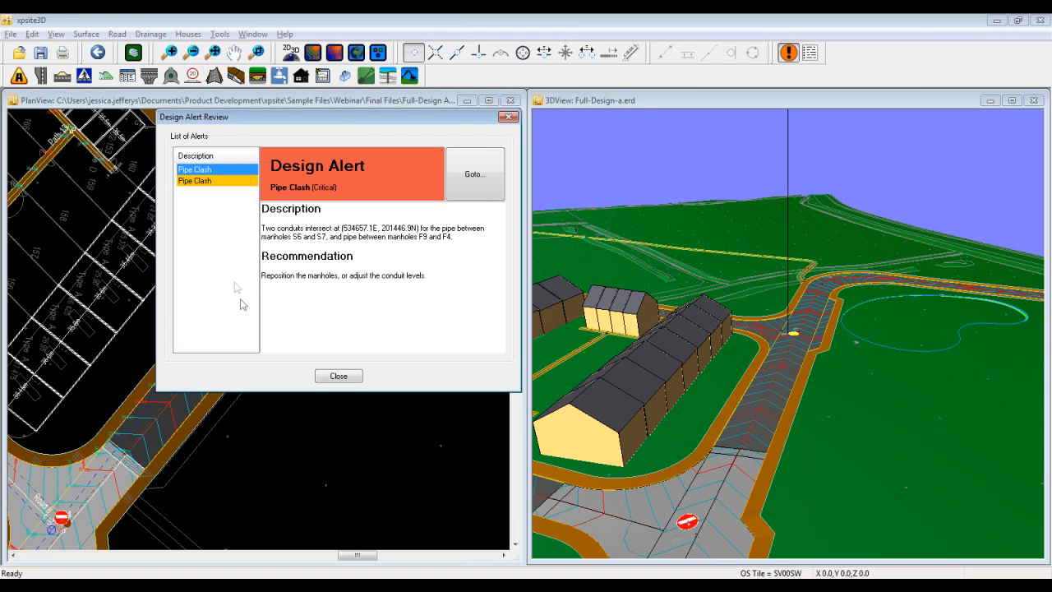
{"action": "left_click", "coordinate": [220, 181]}
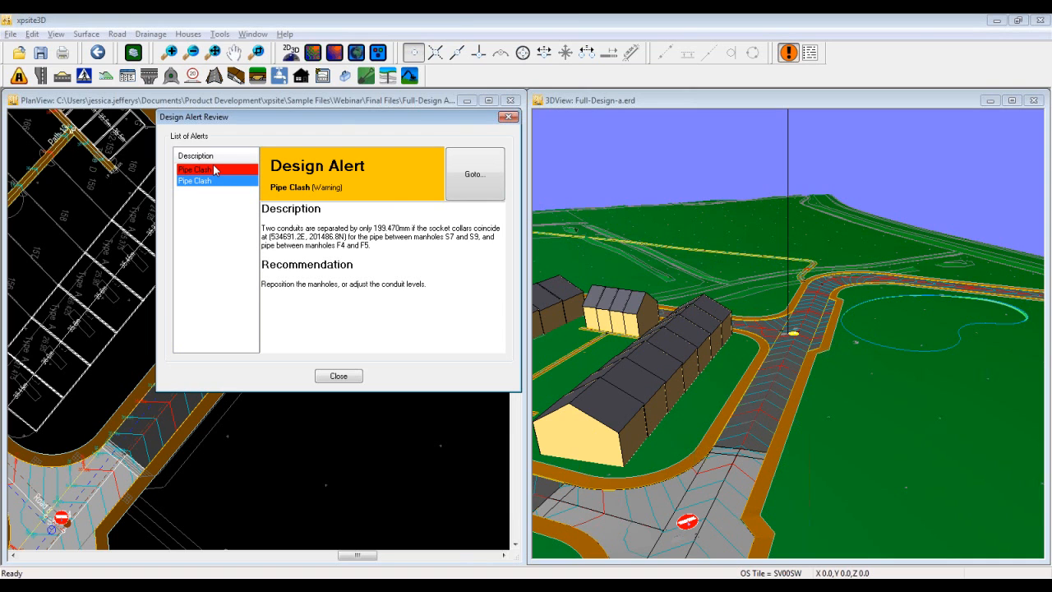
{"action": "left_click", "coordinate": [215, 169]}
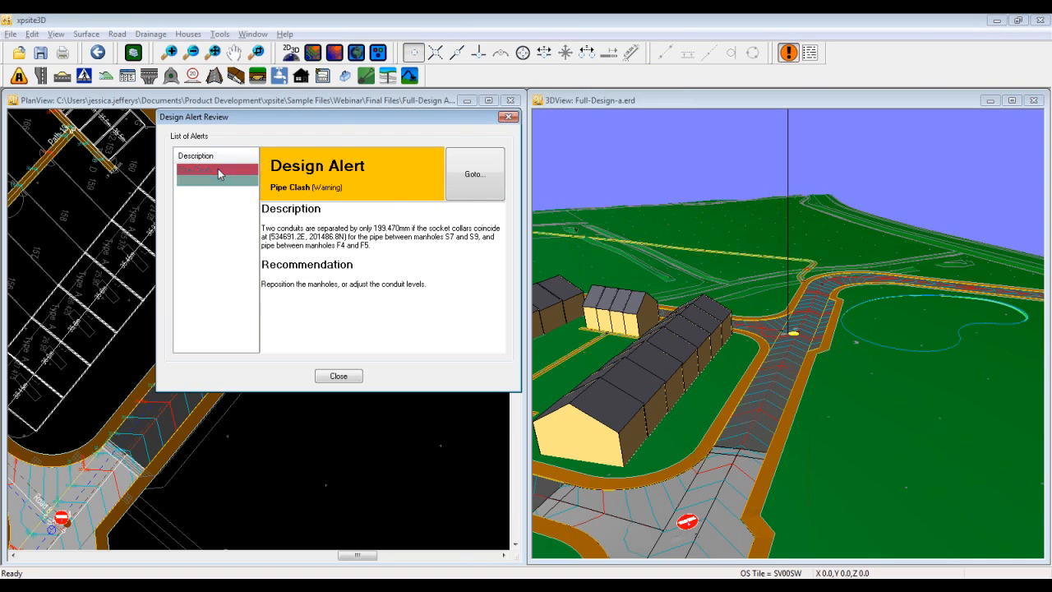
{"action": "left_click", "coordinate": [339, 377]}
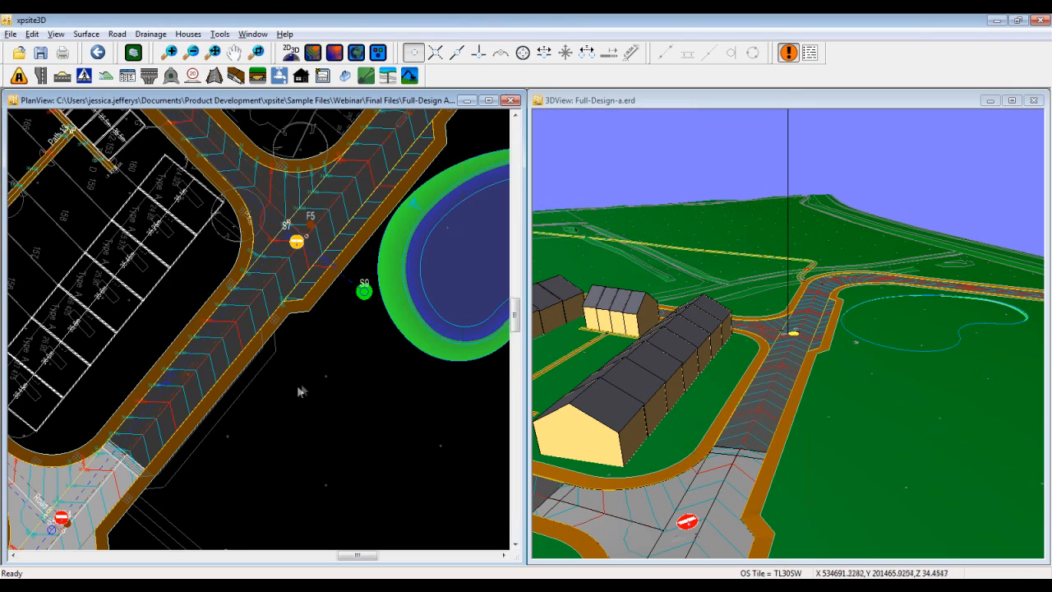
Switch to the xpsite3D window holding Full-Design-c.erd and examine the paved junction and surrounding houses in 3D
{"action": "scroll", "coordinate": [306, 383], "scroll_direction": "down", "scroll_amount": 2}
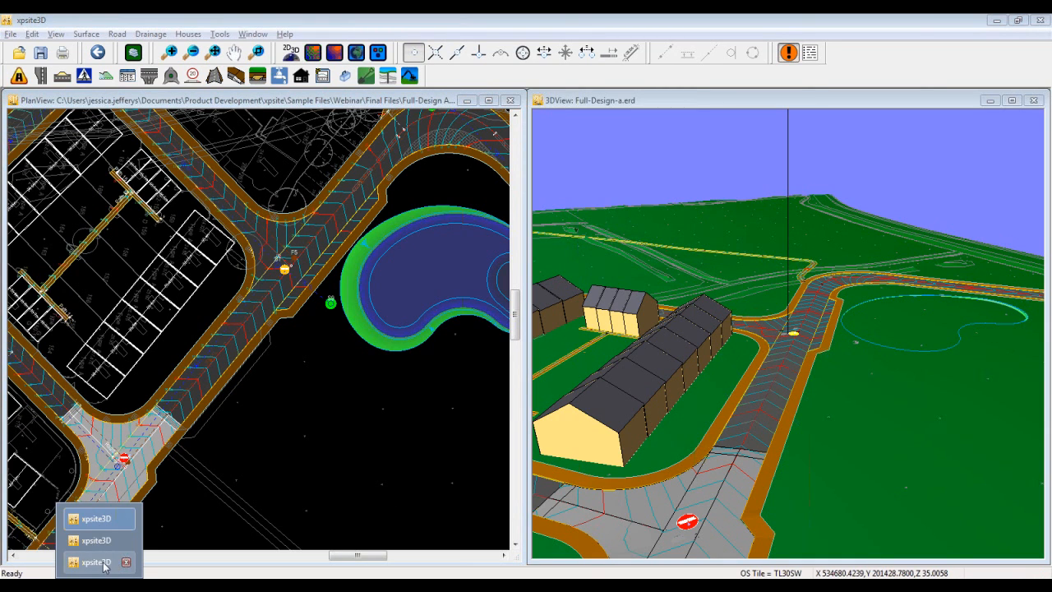
{"action": "left_click", "coordinate": [93, 561]}
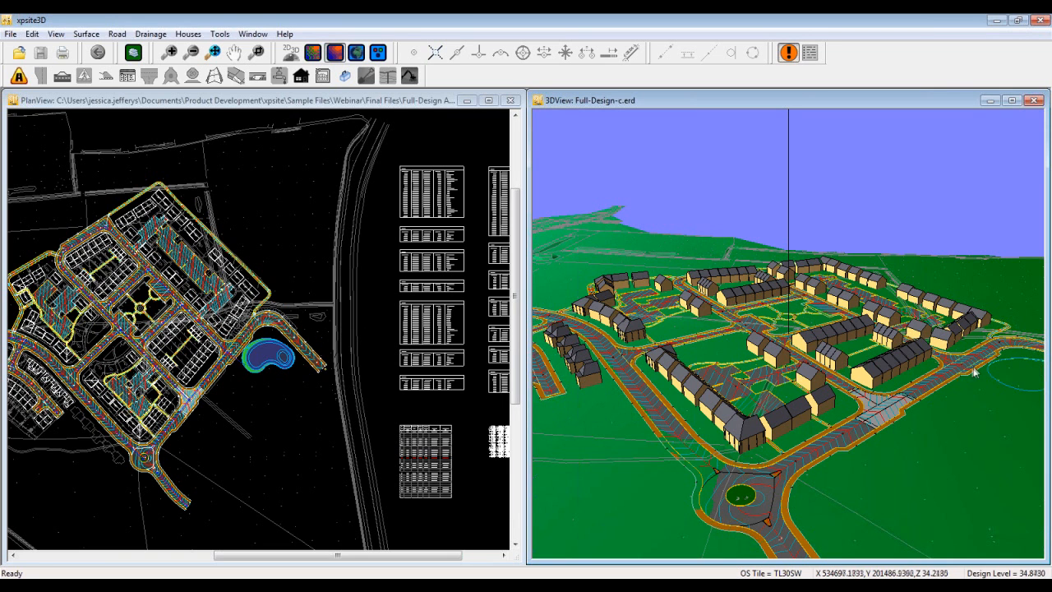
{"action": "left_click_drag", "start_coordinate": [978, 370], "coordinate": [756, 371]}
{"action": "scroll", "coordinate": [833, 417], "scroll_direction": "up", "scroll_amount": 3}
{"action": "scroll", "coordinate": [789, 429], "scroll_direction": "up", "scroll_amount": 3}
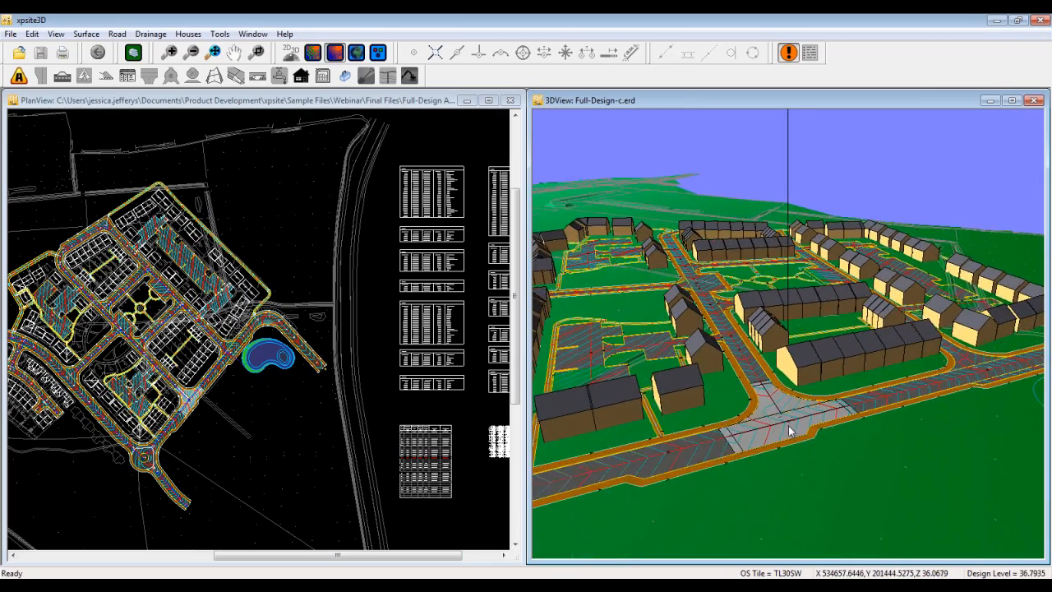
Examine the road bend by the pond, its connecting footpath and the wider housing layout of Full-Design-c.erd in 3D
{"action": "left_click_drag", "start_coordinate": [866, 409], "coordinate": [764, 448]}
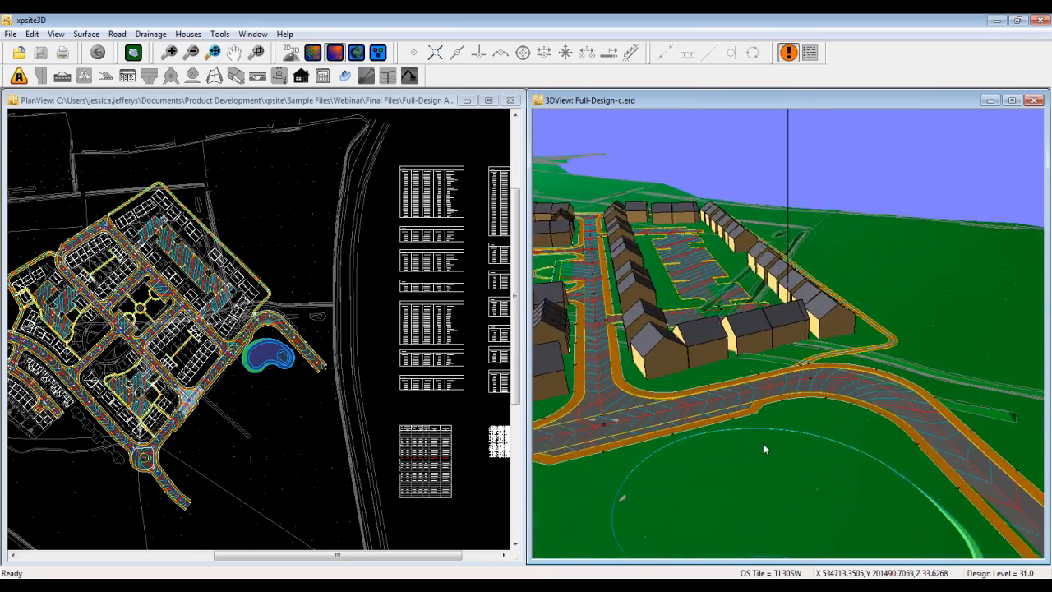
{"action": "left_click_drag", "start_coordinate": [878, 389], "coordinate": [835, 404]}
{"action": "scroll", "coordinate": [773, 411], "scroll_direction": "up", "scroll_amount": 4}
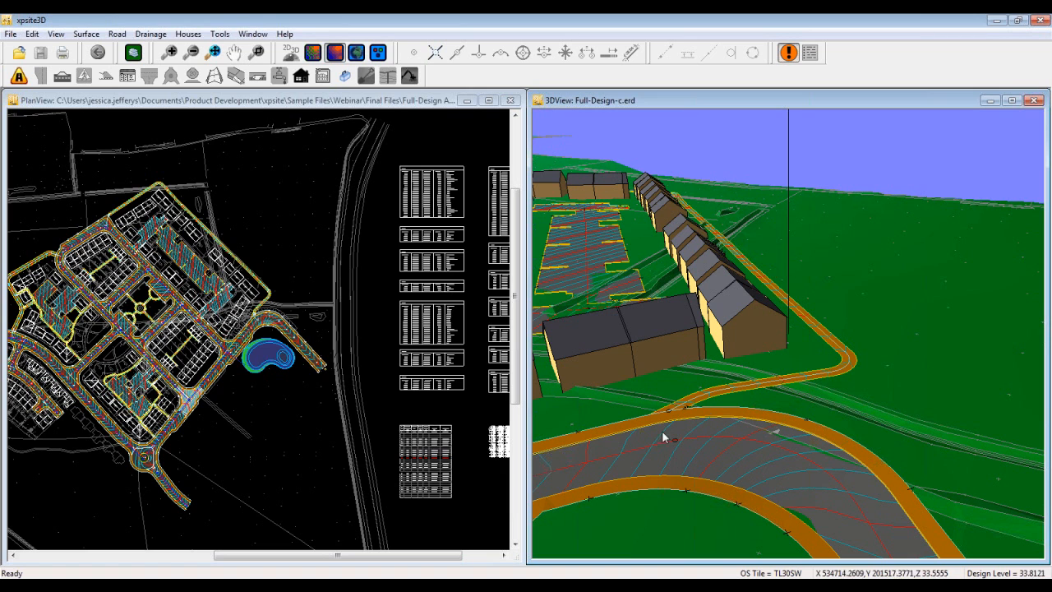
{"action": "left_click_drag", "start_coordinate": [895, 533], "coordinate": [918, 508]}
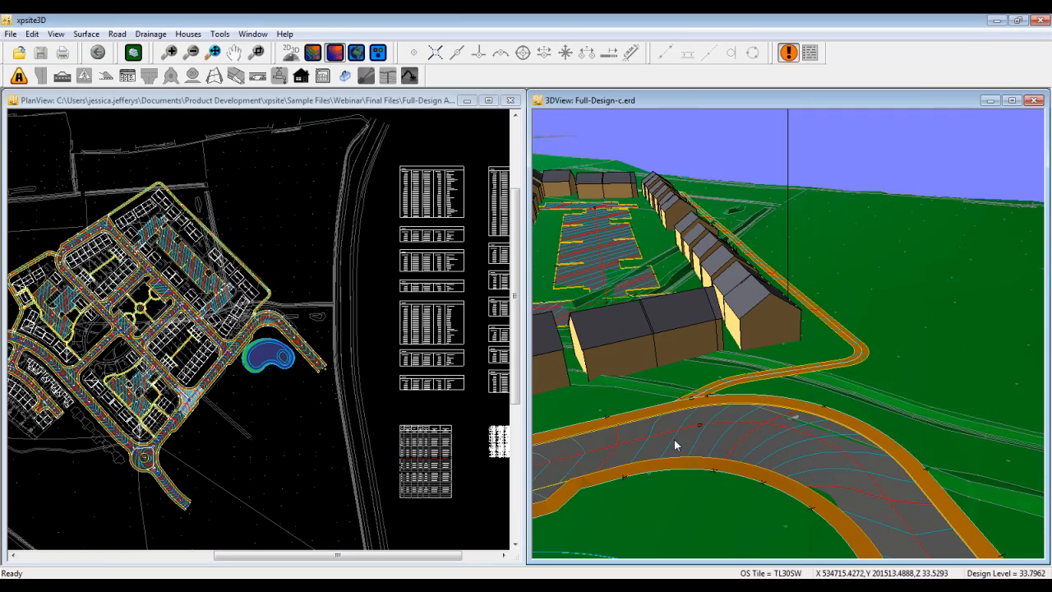
{"action": "scroll", "coordinate": [673, 444], "scroll_direction": "down", "scroll_amount": 5}
{"action": "left_click_drag", "start_coordinate": [648, 422], "coordinate": [869, 437]}
{"action": "scroll", "coordinate": [868, 438], "scroll_direction": "down", "scroll_amount": 4}
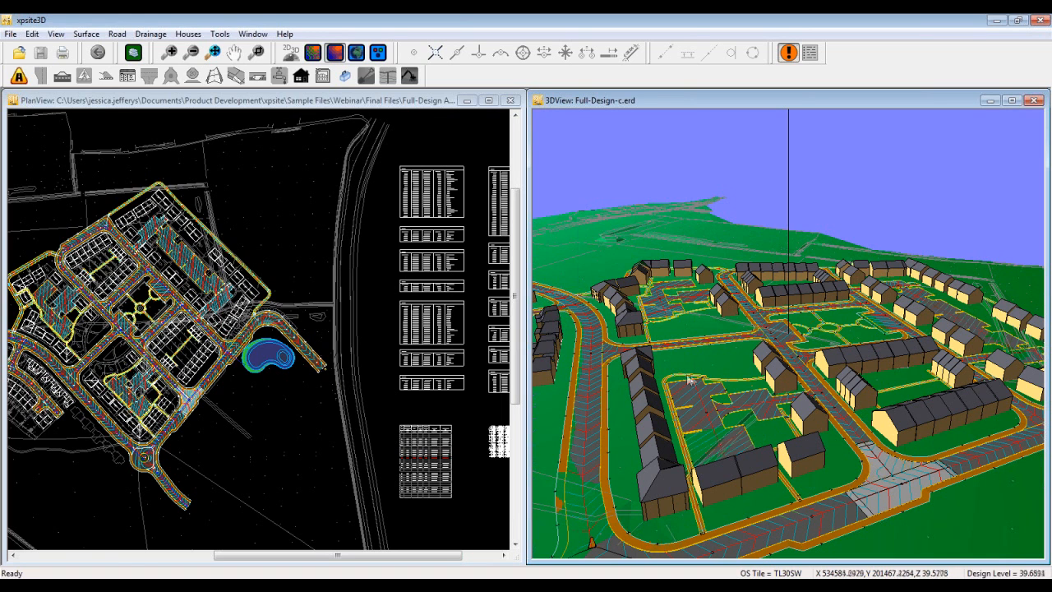
Examine the roundabout, its approach roads and the surrounding housing of the full design in 3D
{"action": "middle_click_drag", "start_coordinate": [988, 474], "coordinate": [1027, 440]}
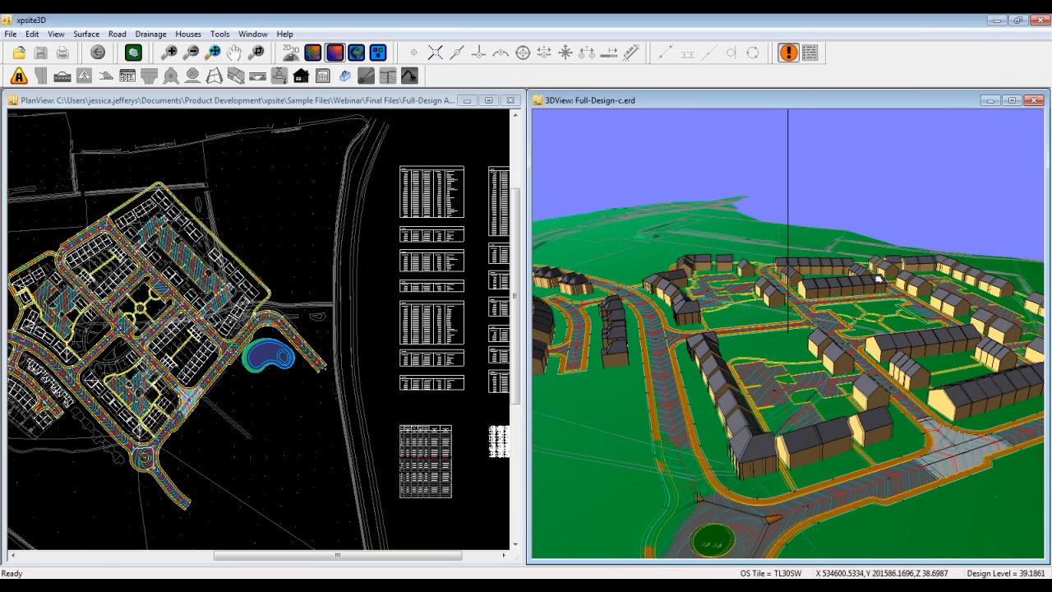
{"action": "middle_click_drag", "start_coordinate": [784, 392], "coordinate": [823, 369]}
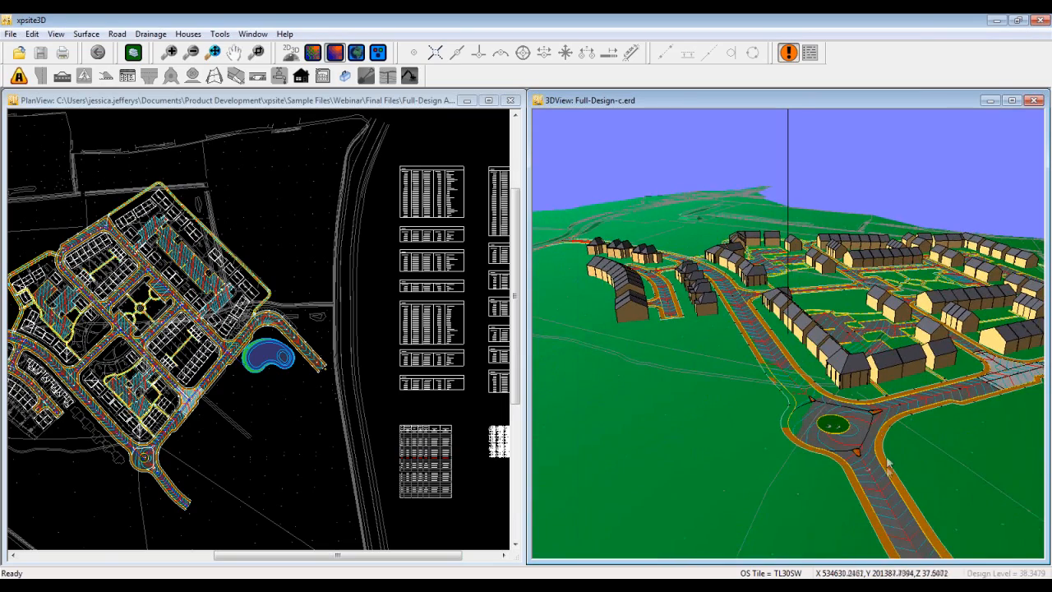
{"action": "middle_click_drag", "start_coordinate": [818, 336], "coordinate": [826, 450]}
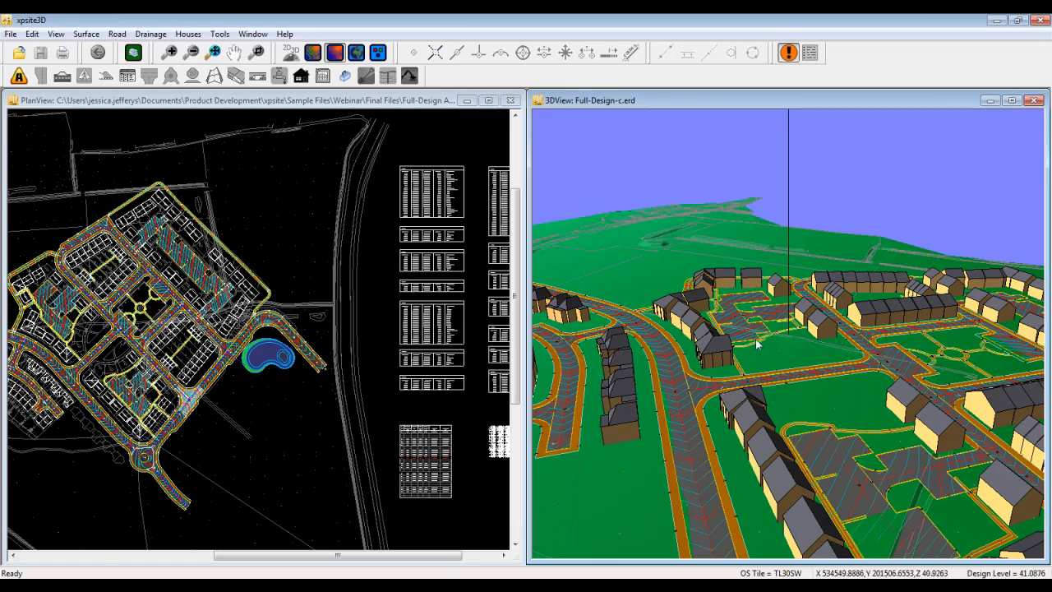
{"action": "middle_click_drag", "start_coordinate": [918, 370], "coordinate": [893, 333]}
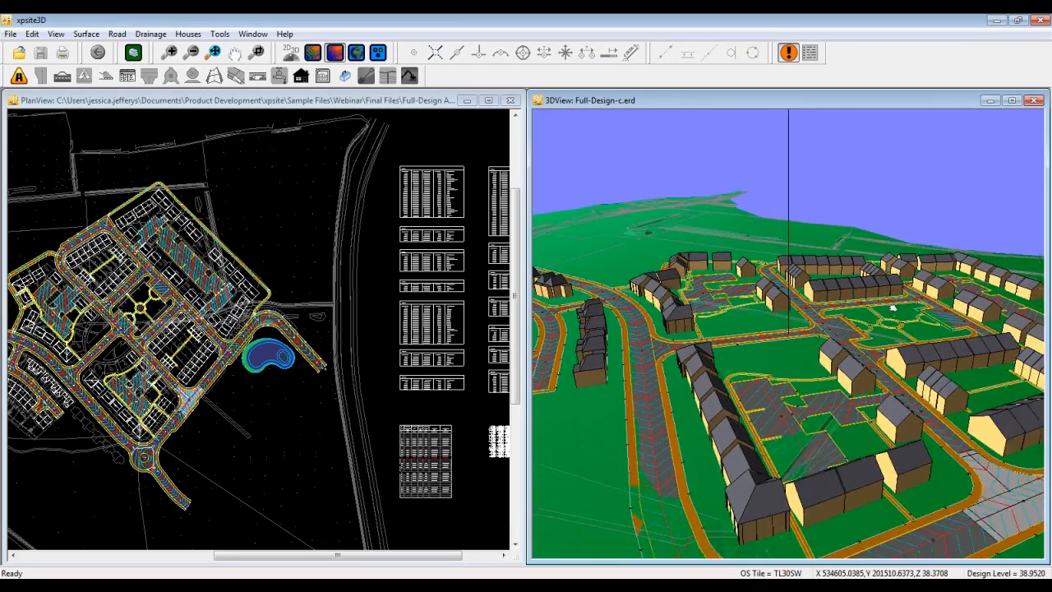
Examine the road setting-out tables beside the site in the plan view, including those for Road 2 and Road 10
{"action": "left_click", "coordinate": [277, 411]}
{"action": "scroll", "coordinate": [252, 394], "scroll_direction": "up", "scroll_amount": 3}
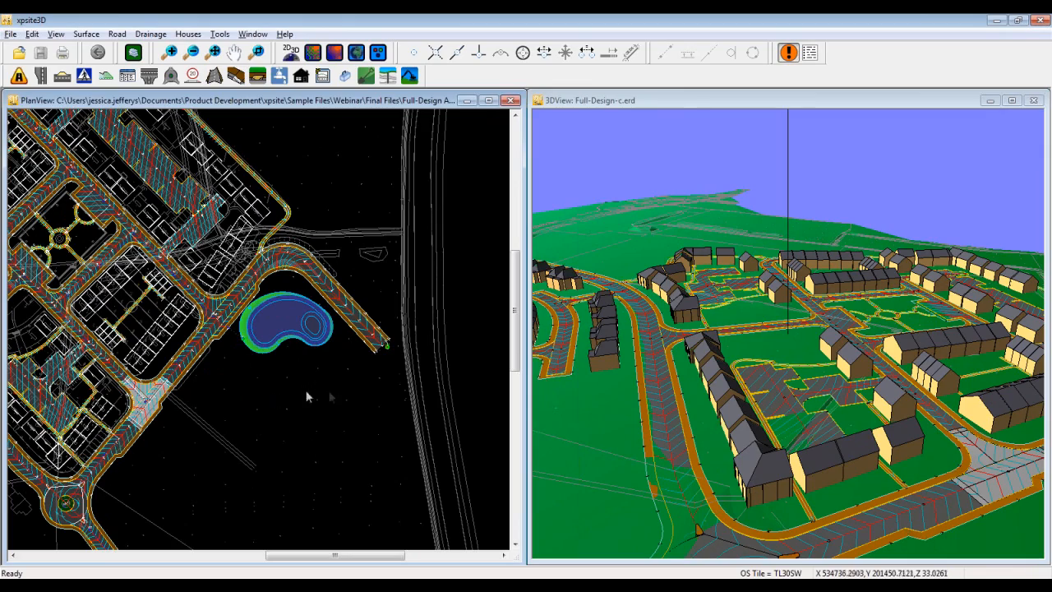
{"action": "mouse_move", "coordinate": [261, 392]}
{"action": "middle_mouse_down"}
{"action": "mouse_move", "coordinate": [341, 382]}
{"action": "mouse_move", "coordinate": [397, 416]}
{"action": "mouse_move", "coordinate": [417, 444]}
{"action": "mouse_move", "coordinate": [437, 413]}
{"action": "mouse_move", "coordinate": [211, 377]}
{"action": "middle_mouse_up"}
{"action": "mouse_move", "coordinate": [402, 333]}
{"action": "middle_mouse_down"}
{"action": "mouse_move", "coordinate": [403, 320]}
{"action": "mouse_move", "coordinate": [139, 360]}
{"action": "middle_mouse_up"}
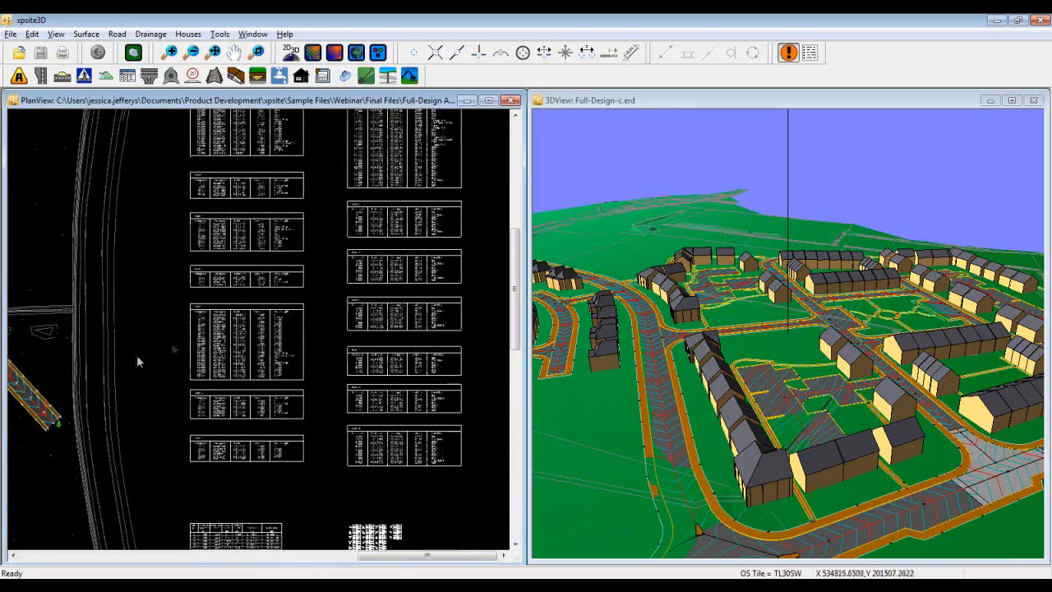
{"action": "middle_click_drag", "start_coordinate": [330, 252], "coordinate": [308, 332]}
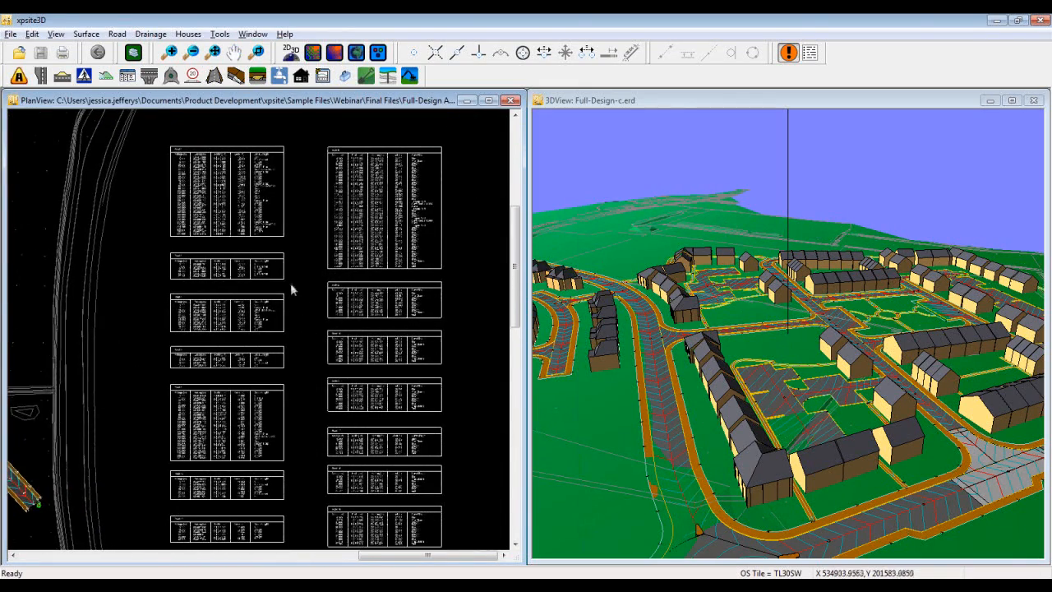
{"action": "scroll", "coordinate": [296, 275], "scroll_direction": "up", "scroll_amount": 3}
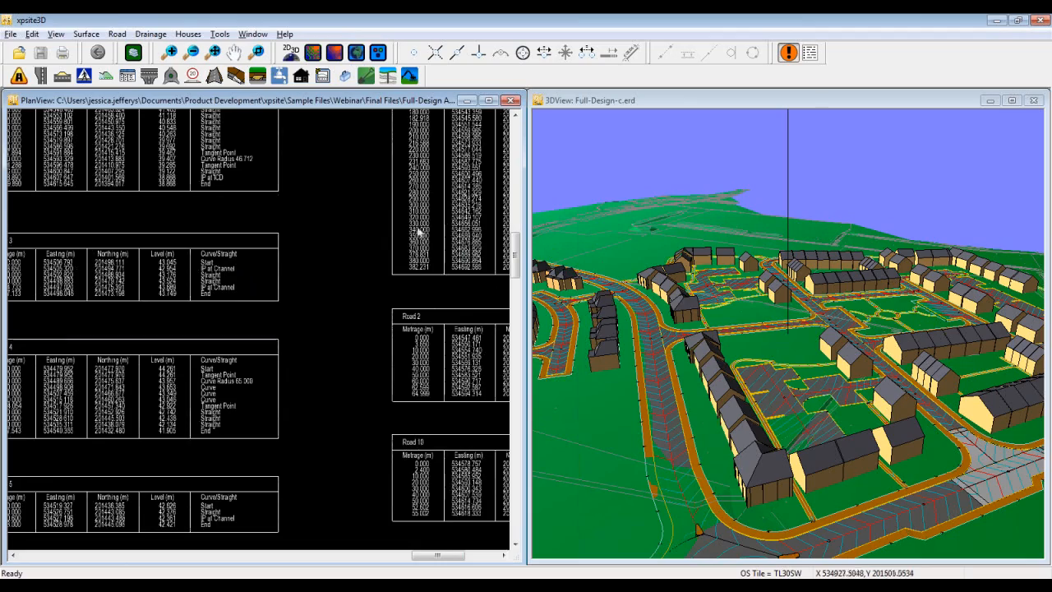
{"action": "left_click_drag", "start_coordinate": [425, 348], "coordinate": [303, 230]}
{"action": "scroll", "coordinate": [304, 230], "scroll_direction": "up", "scroll_amount": 1}
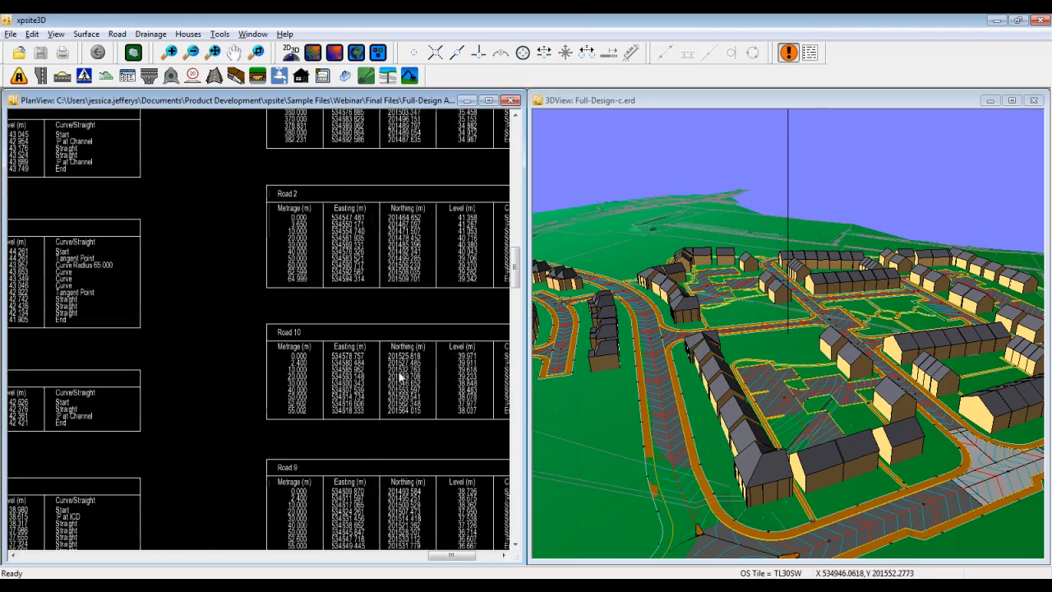
Examine the manhole schedule below the road setting-out tables in the plan view
{"action": "middle_click_drag", "start_coordinate": [401, 382], "coordinate": [393, 123]}
{"action": "middle_click_drag", "start_coordinate": [379, 428], "coordinate": [378, 126]}
{"action": "middle_click_drag", "start_coordinate": [339, 365], "coordinate": [479, 100]}
{"action": "middle_click_drag", "start_coordinate": [426, 385], "coordinate": [544, 267]}
{"action": "middle_click_drag", "start_coordinate": [391, 335], "coordinate": [435, 284]}
Examine the drainage pipes and manholes from beneath the 3D model with the vertical exaggeration set to 5x
{"action": "middle_click_drag", "start_coordinate": [937, 446], "coordinate": [837, 308]}
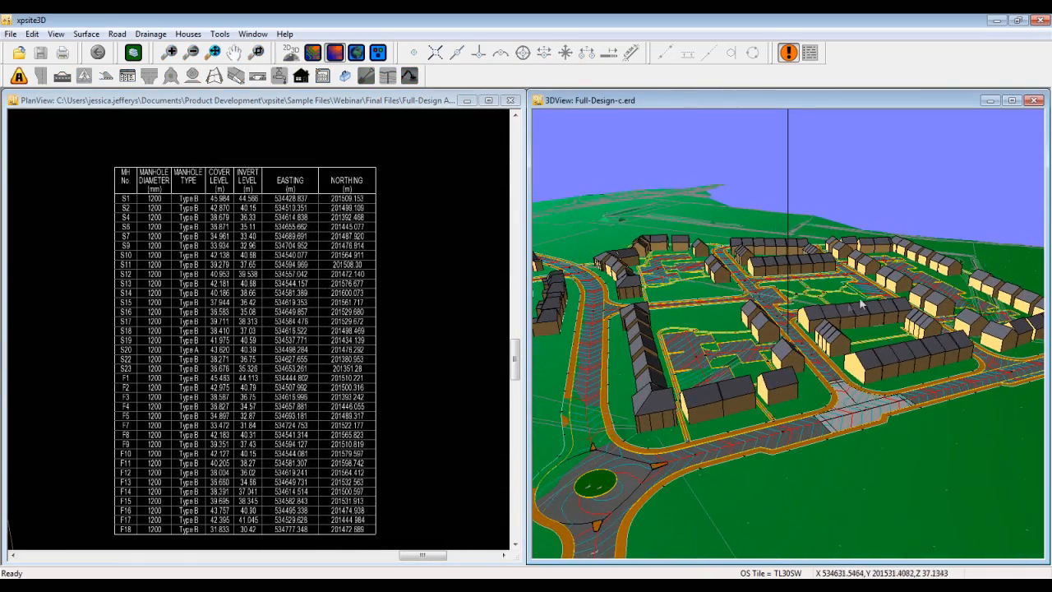
{"action": "left_click_drag", "start_coordinate": [838, 306], "coordinate": [807, 284]}
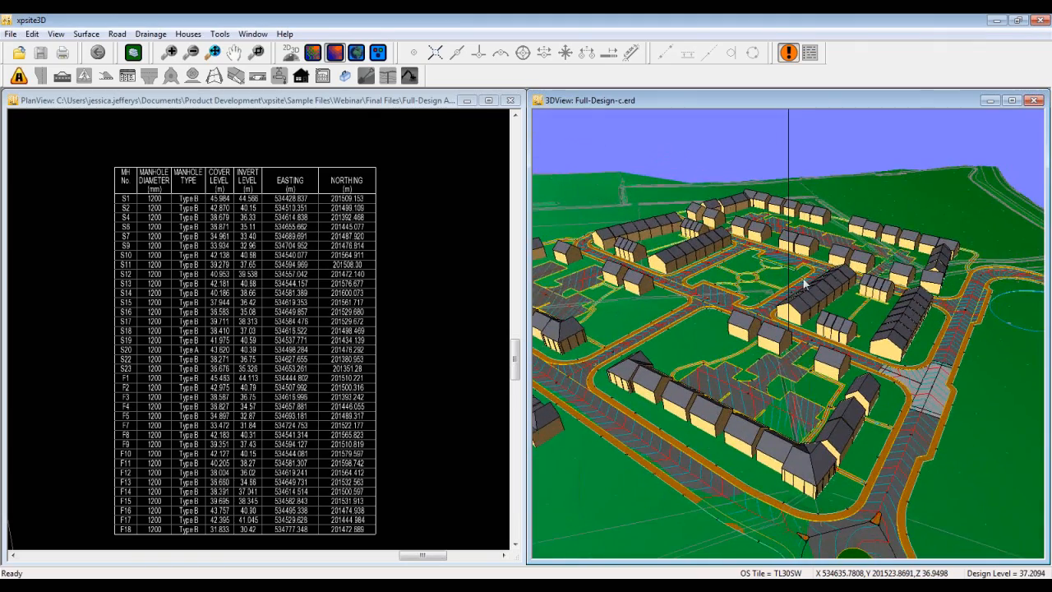
{"action": "middle_click_drag", "start_coordinate": [807, 284], "coordinate": [817, 332]}
{"action": "left_click_drag", "start_coordinate": [818, 332], "coordinate": [839, 358]}
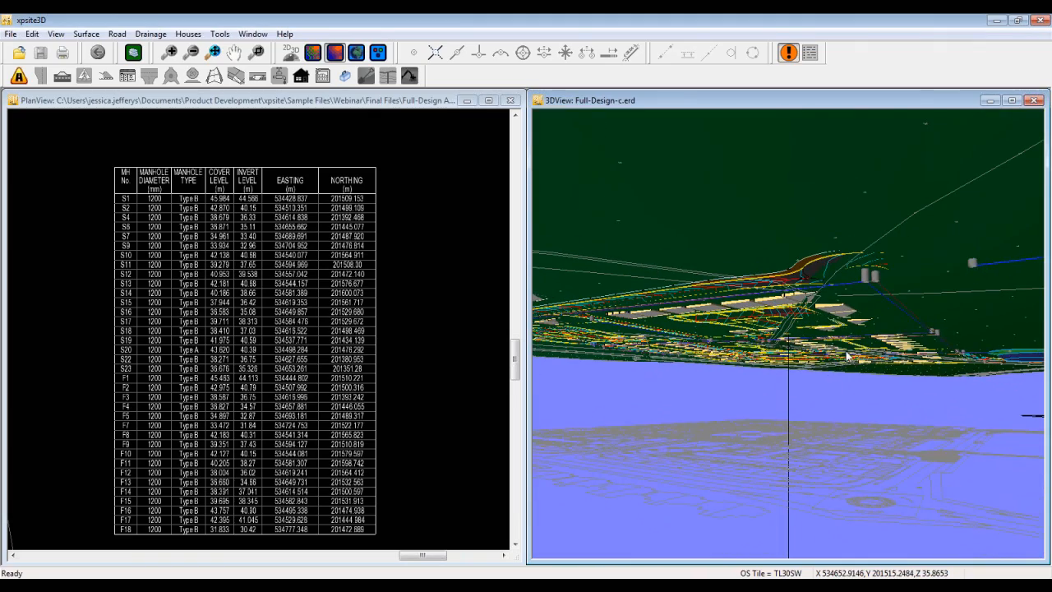
{"action": "right_click", "coordinate": [844, 350]}
{"action": "mouse_move", "coordinate": [834, 397]}
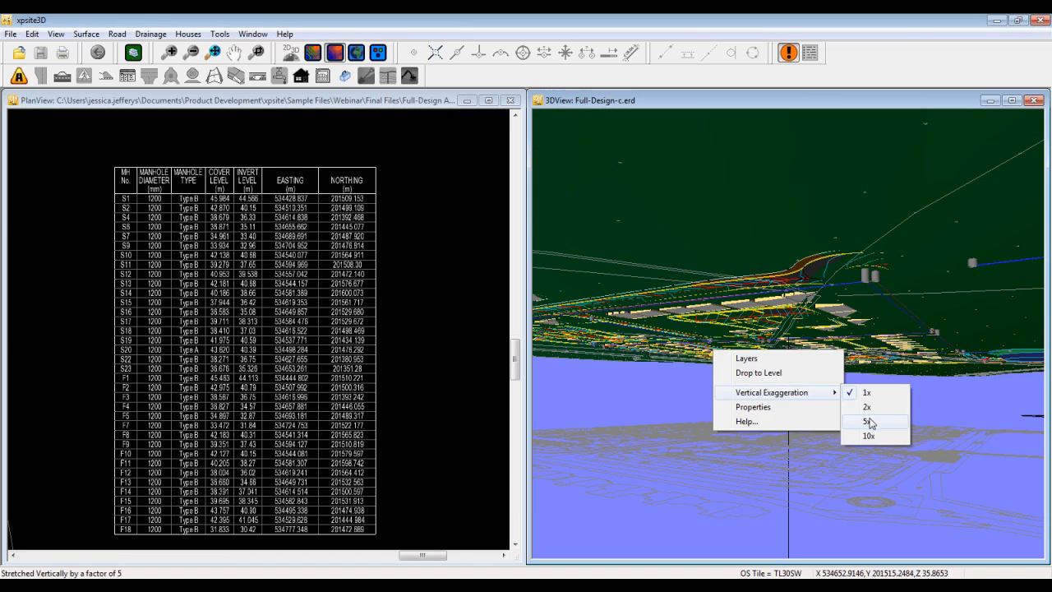
{"action": "left_click", "coordinate": [871, 420]}
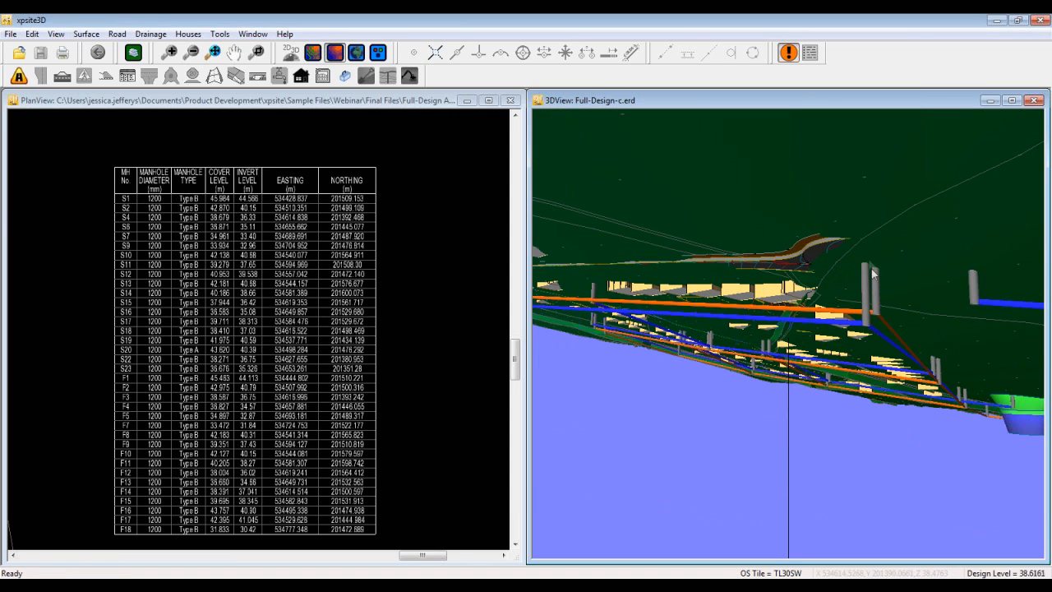
Set the 3D vertical exaggeration back to 1x and view the housing layout from above ground
{"action": "right_click", "coordinate": [889, 313]}
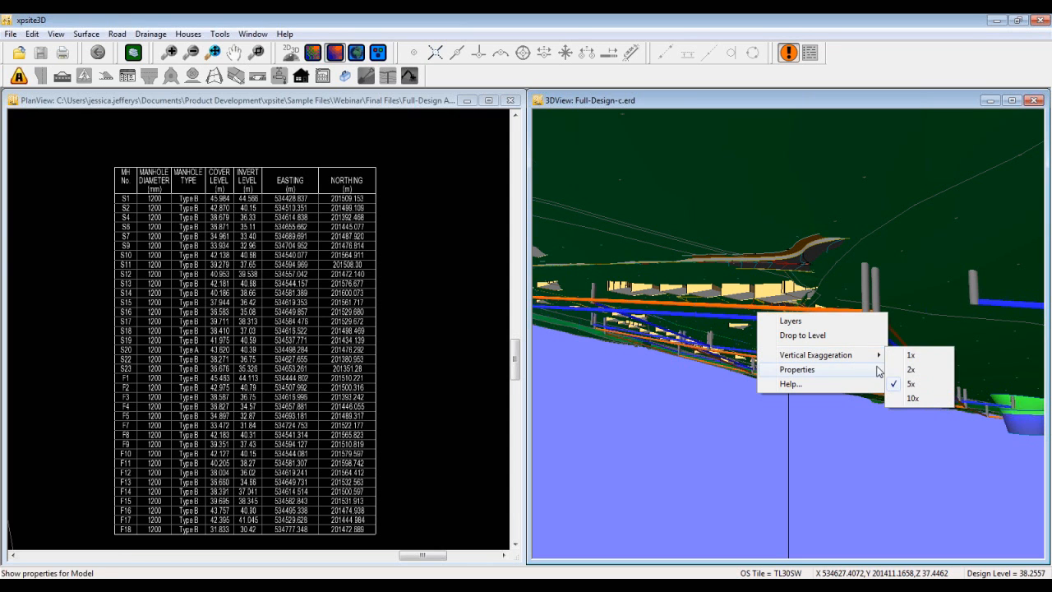
{"action": "mouse_move", "coordinate": [863, 354]}
{"action": "left_click", "coordinate": [902, 369]}
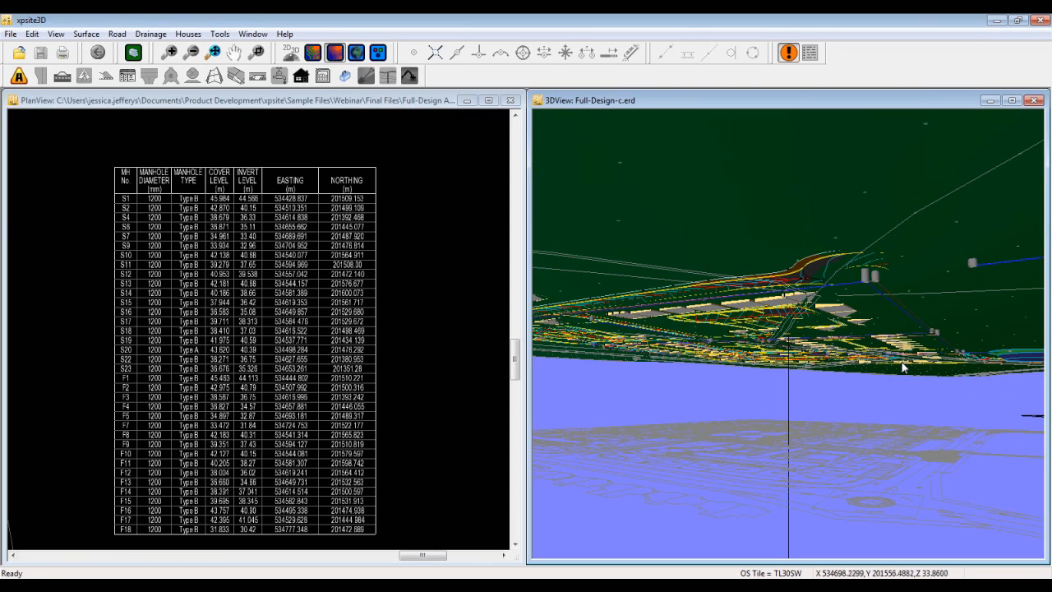
{"action": "left_click_drag", "start_coordinate": [899, 365], "coordinate": [873, 288]}
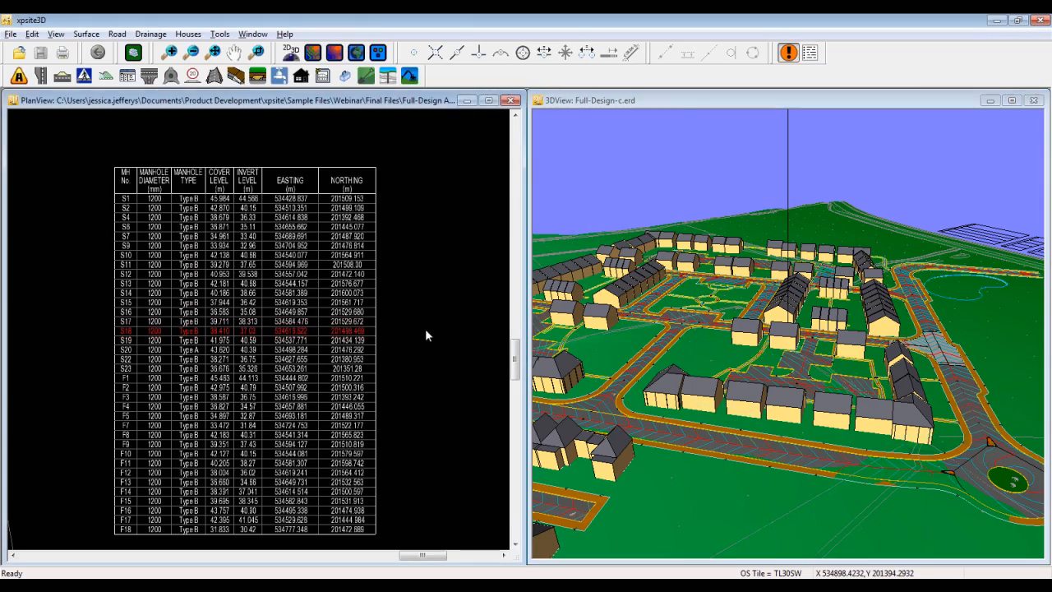
Examine the manhole detail tables beside the schedule in the plan view, and return to the roads around the pond and roundabout
{"action": "middle_click_drag", "start_coordinate": [467, 316], "coordinate": [244, 337]}
{"action": "scroll", "coordinate": [413, 303], "scroll_direction": "up", "scroll_amount": 3}
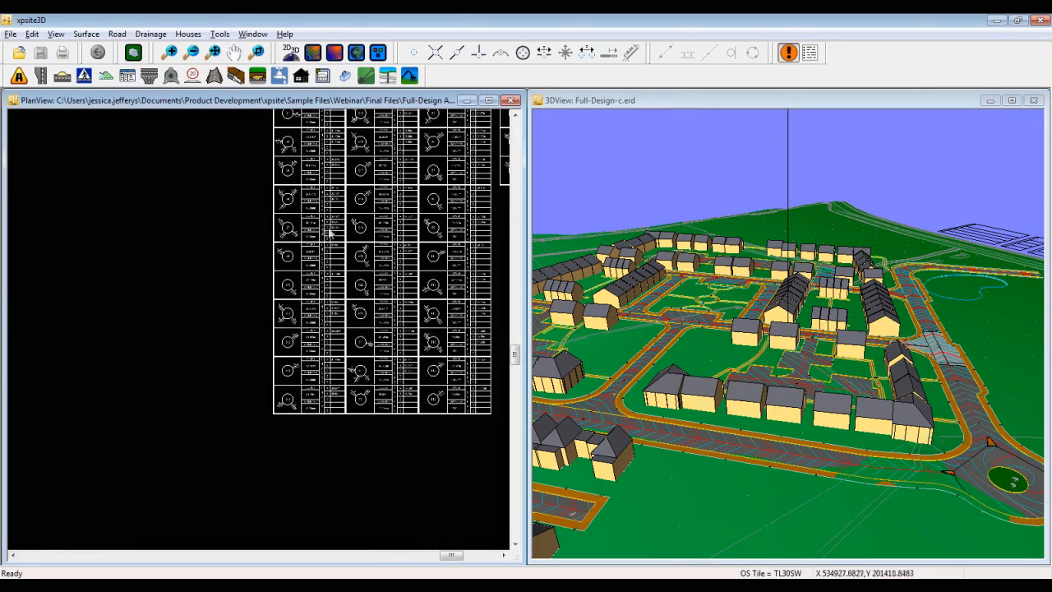
{"action": "scroll", "coordinate": [131, 311], "scroll_direction": "down", "scroll_amount": 3}
{"action": "middle_click_drag", "start_coordinate": [116, 303], "coordinate": [300, 337]}
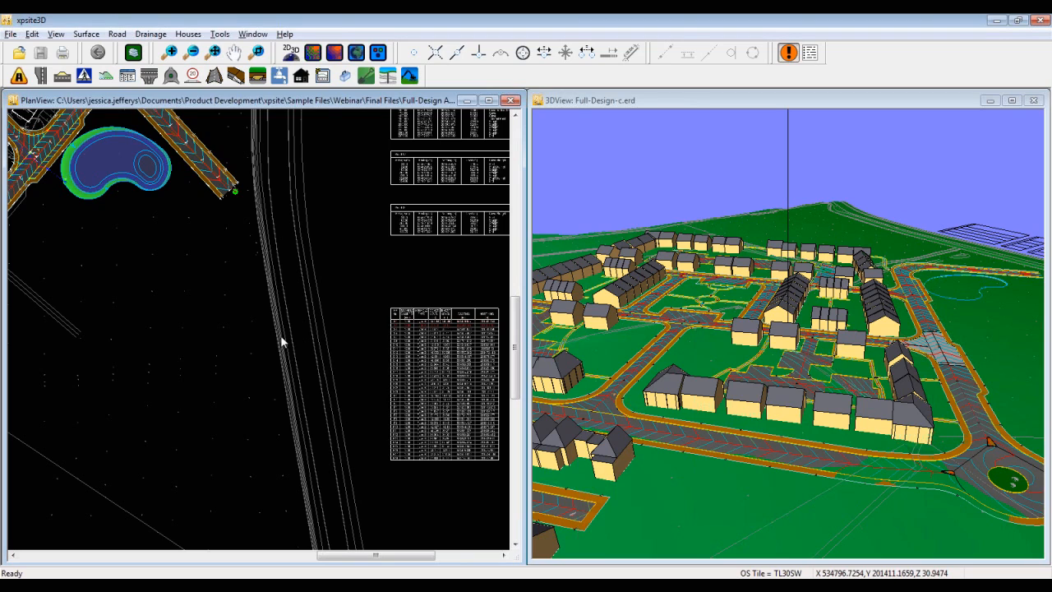
{"action": "scroll", "coordinate": [288, 286], "scroll_direction": "down", "scroll_amount": 2}
{"action": "middle_click_drag", "start_coordinate": [239, 266], "coordinate": [399, 297]}
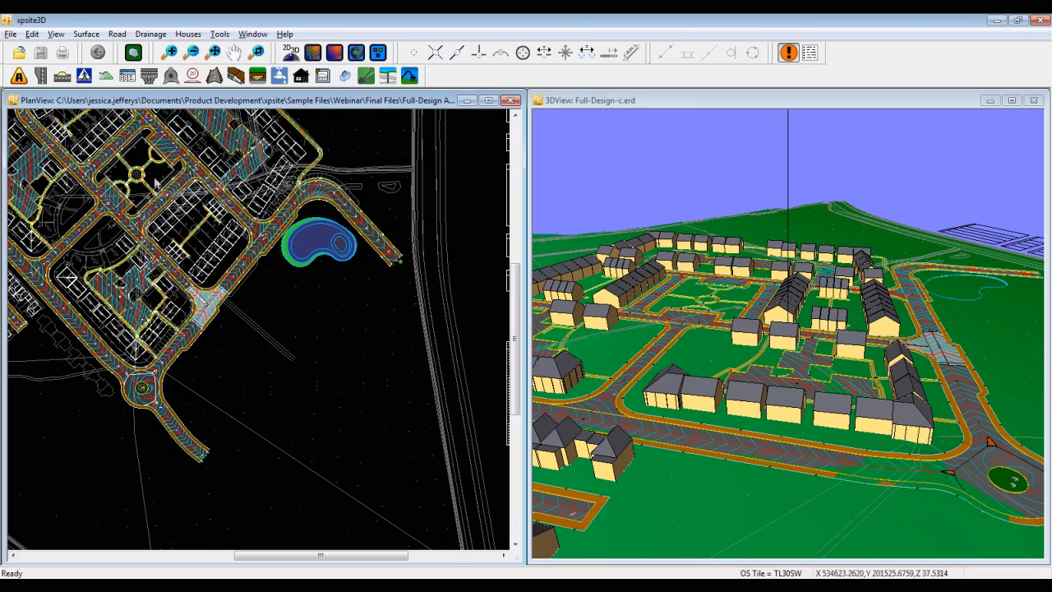
Review the available import formats, including the drainage ones, and the Save As export formats without choosing any
{"action": "left_click", "coordinate": [10, 33]}
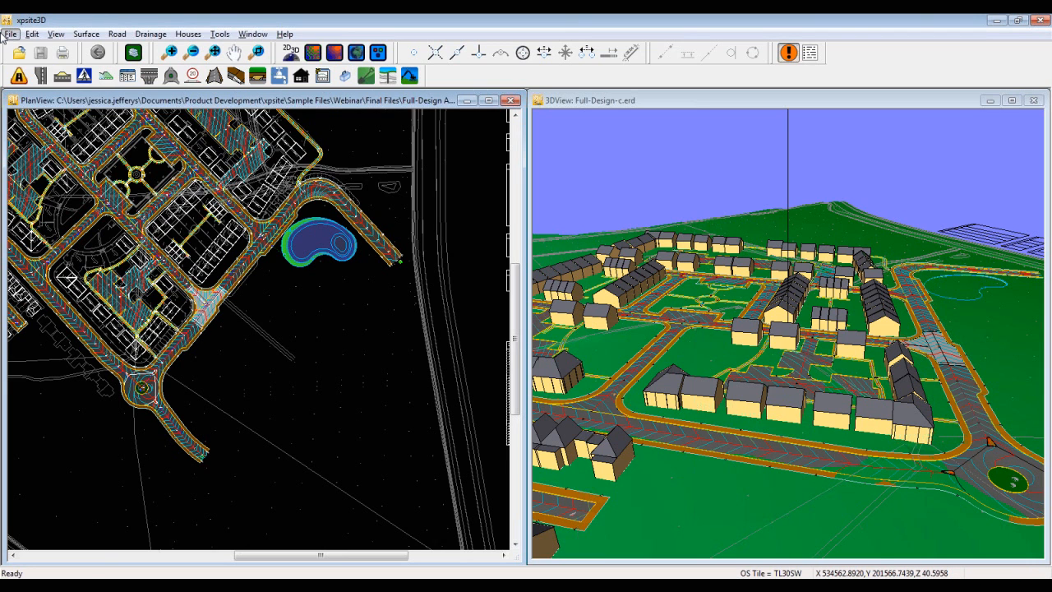
{"action": "mouse_move", "coordinate": [49, 120]}
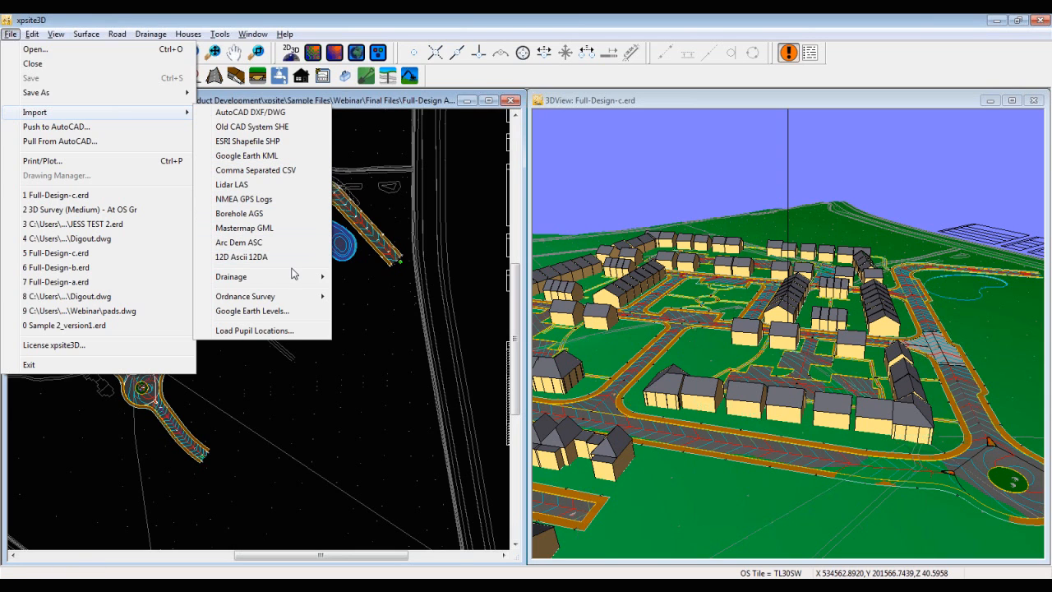
{"action": "mouse_move", "coordinate": [290, 283]}
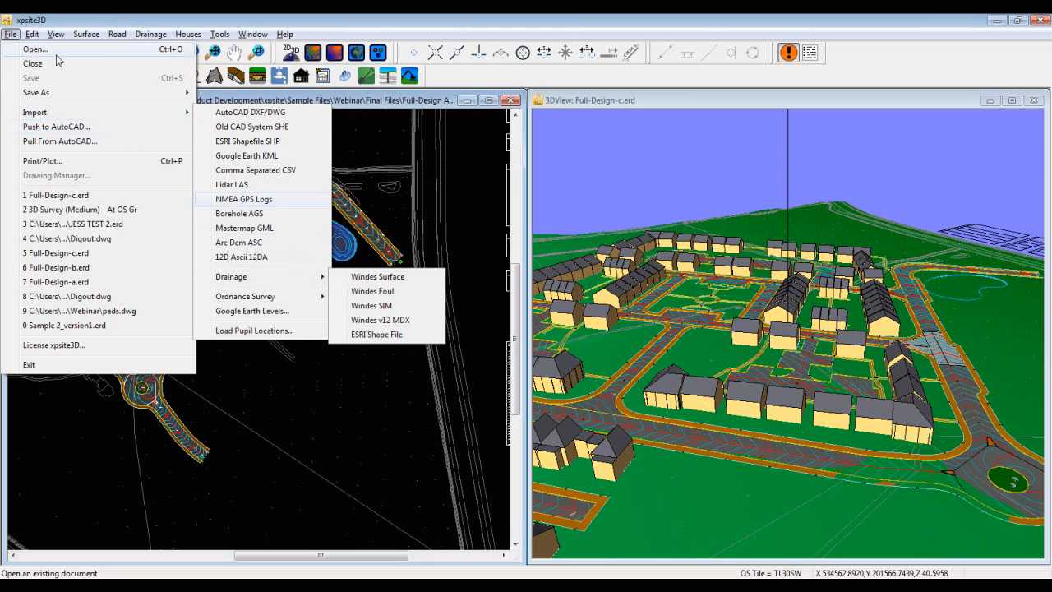
{"action": "mouse_move", "coordinate": [146, 98]}
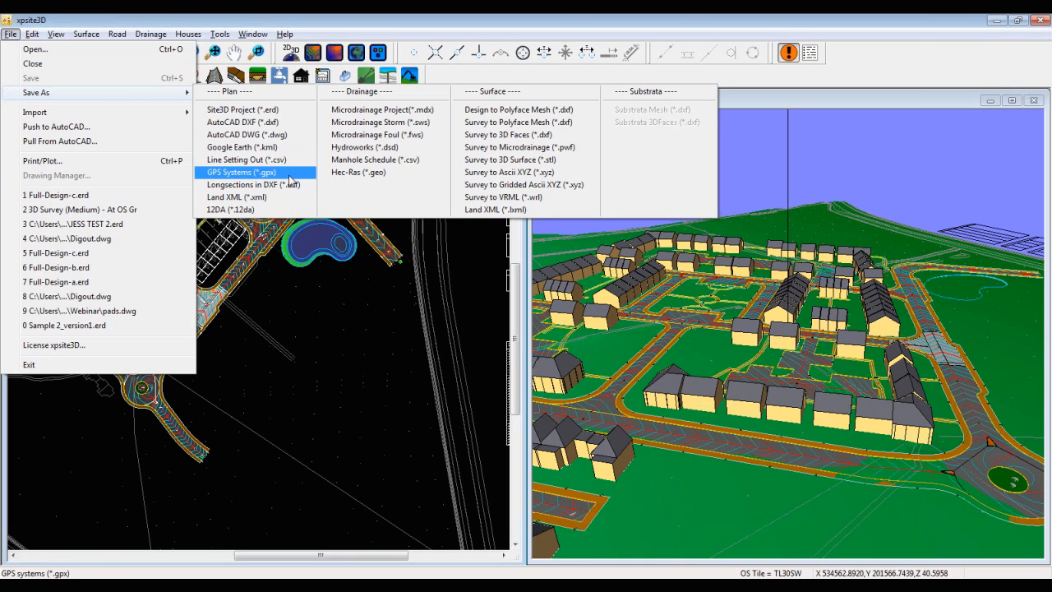
{"action": "left_click", "coordinate": [333, 353]}
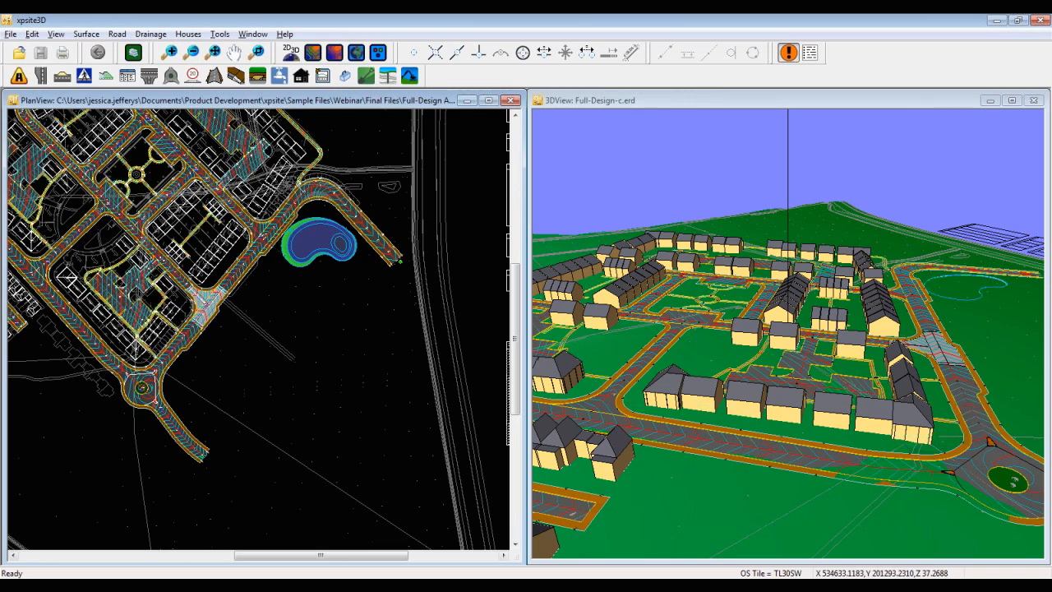